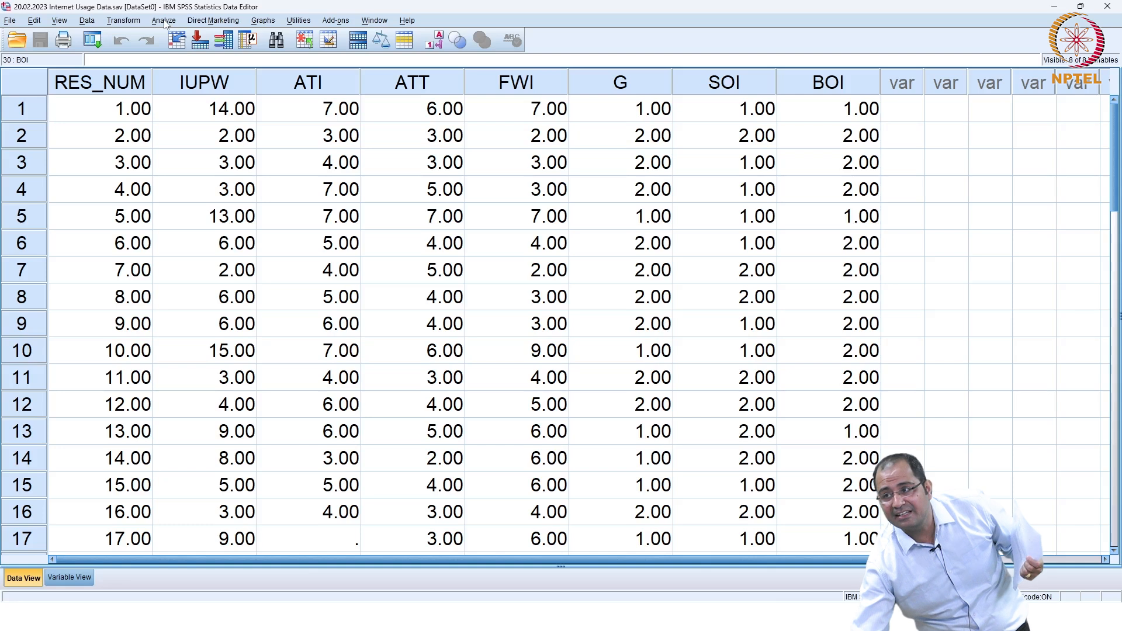
Step: Run Descriptives on the seven variables IUPW through BOI with N, minimum, maximum, mean and standard deviation
click(164, 21)
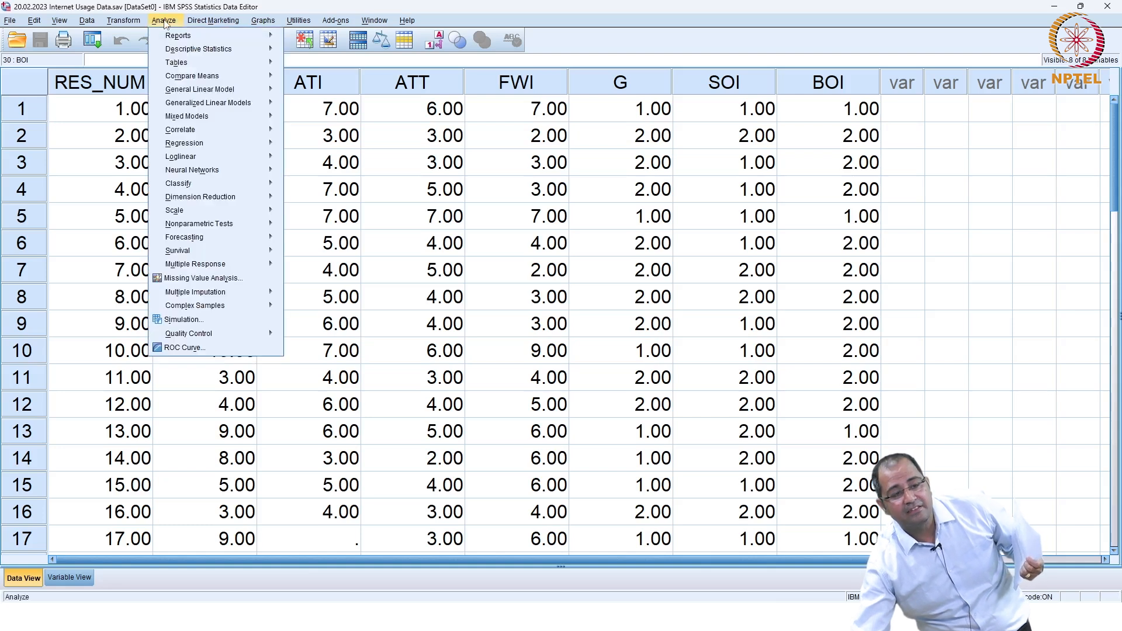
mouse_move(190, 52)
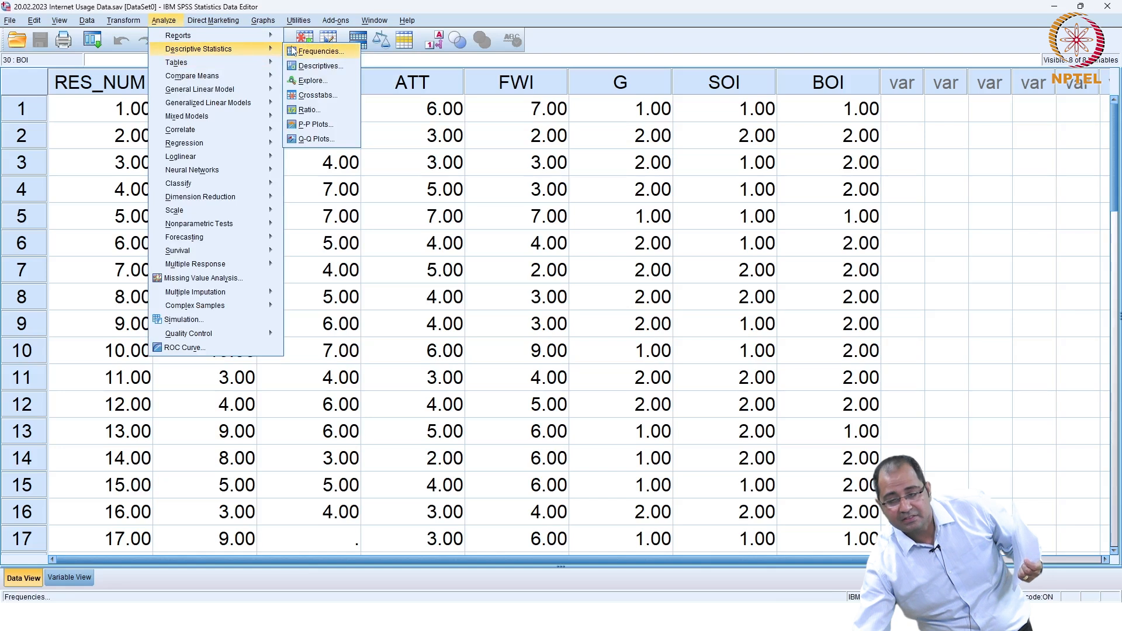
click(303, 66)
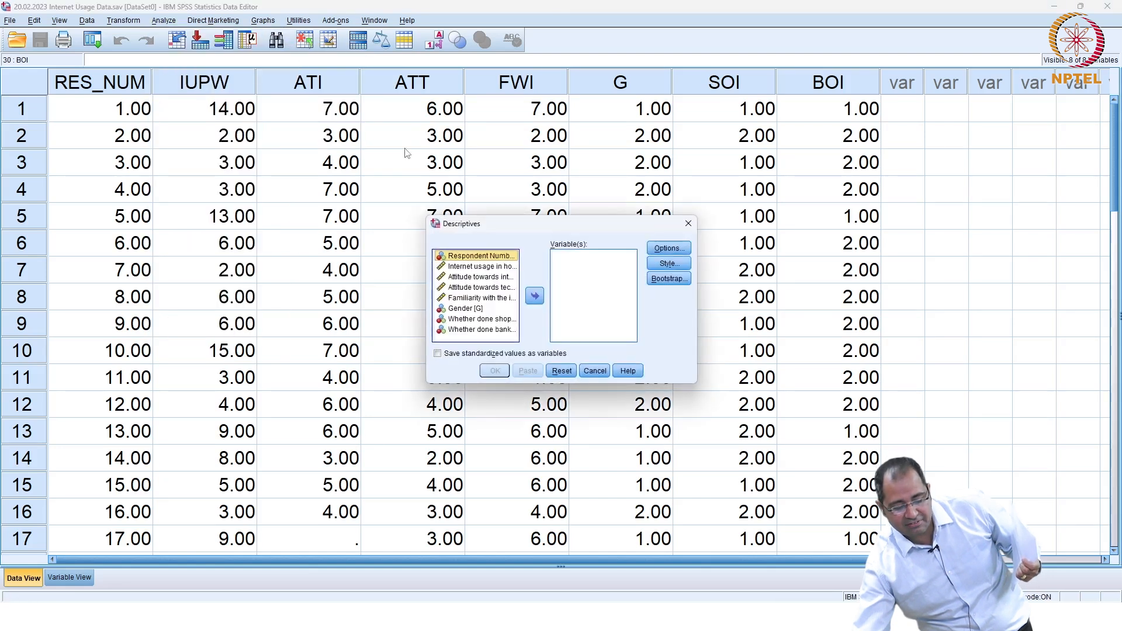
click(490, 266)
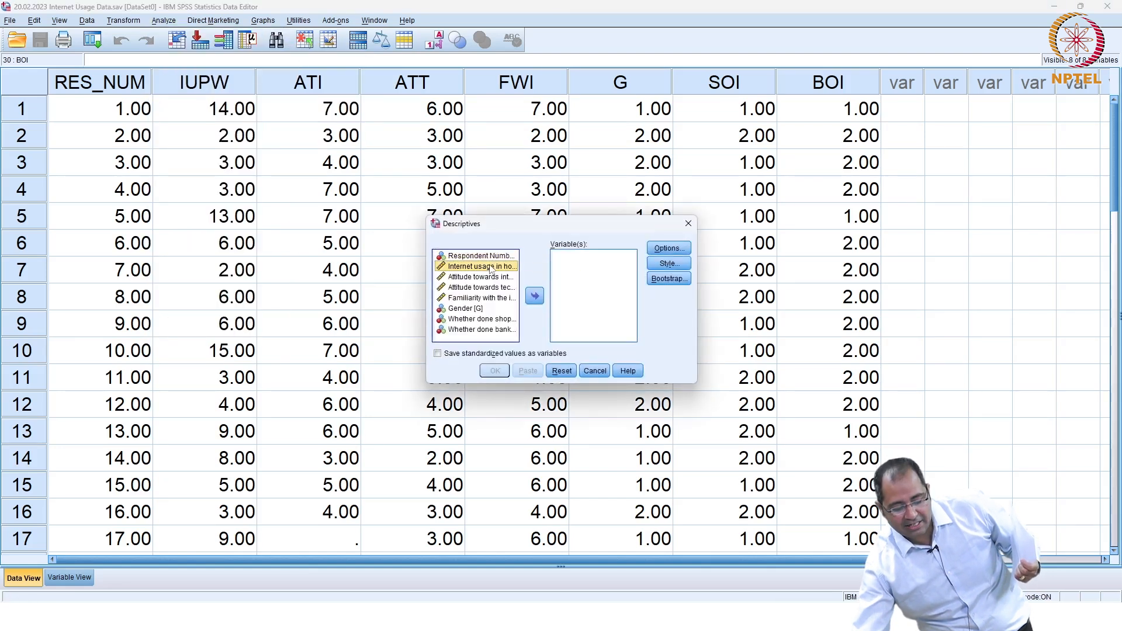
key(shift+Down)
key(shift+Down)
key(shift+Down)
key(shift+Down)
key(shift+Down)
key(shift+Down)
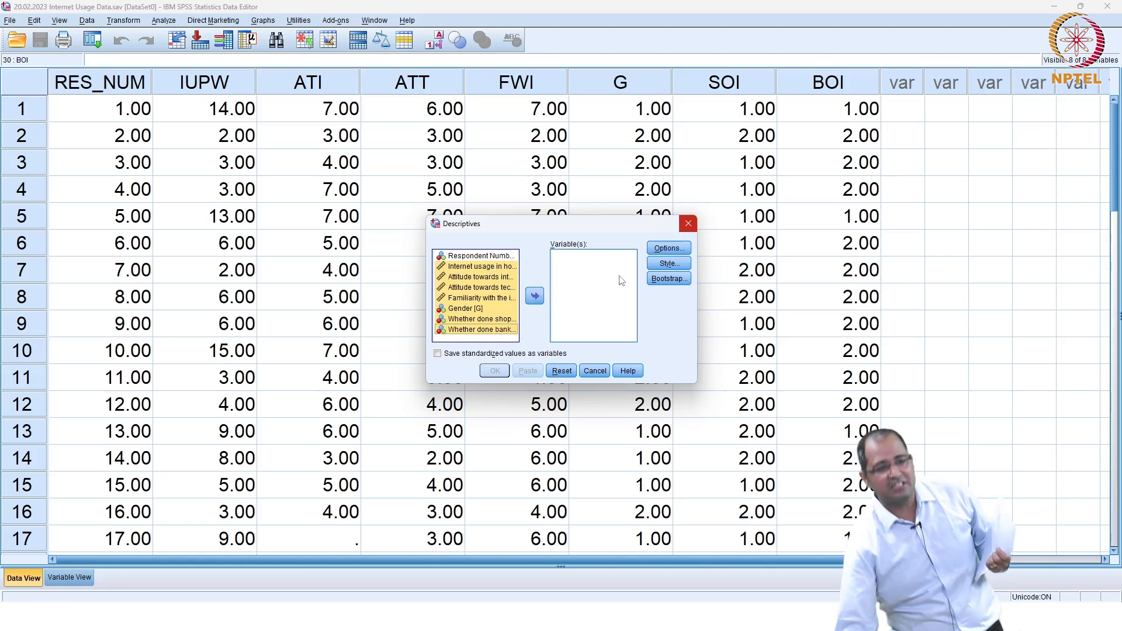
click(535, 297)
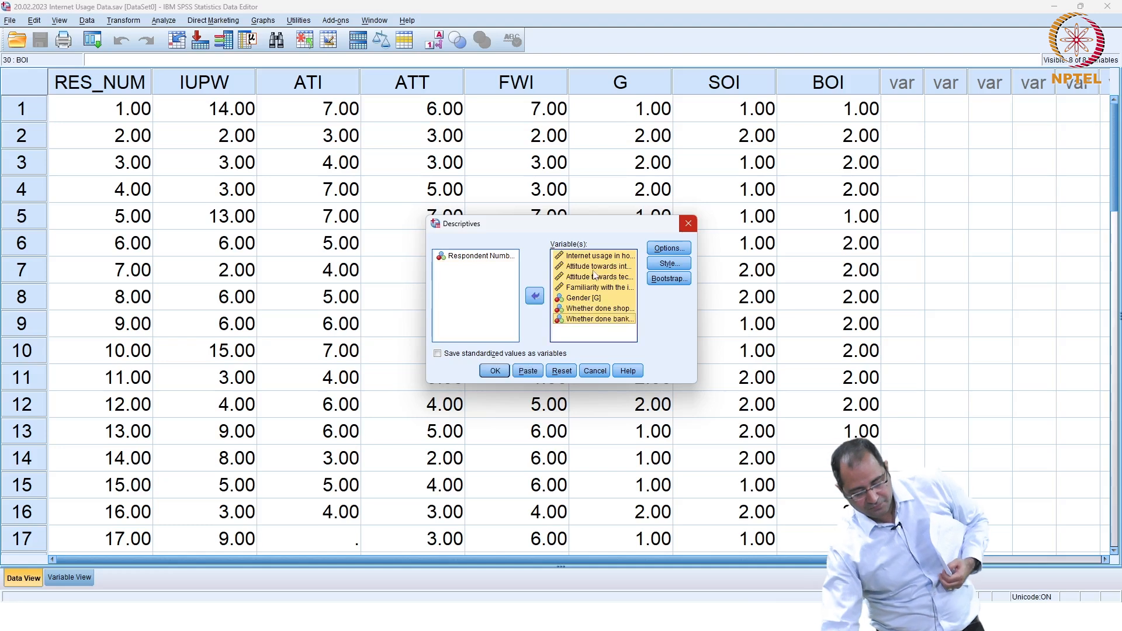
click(661, 250)
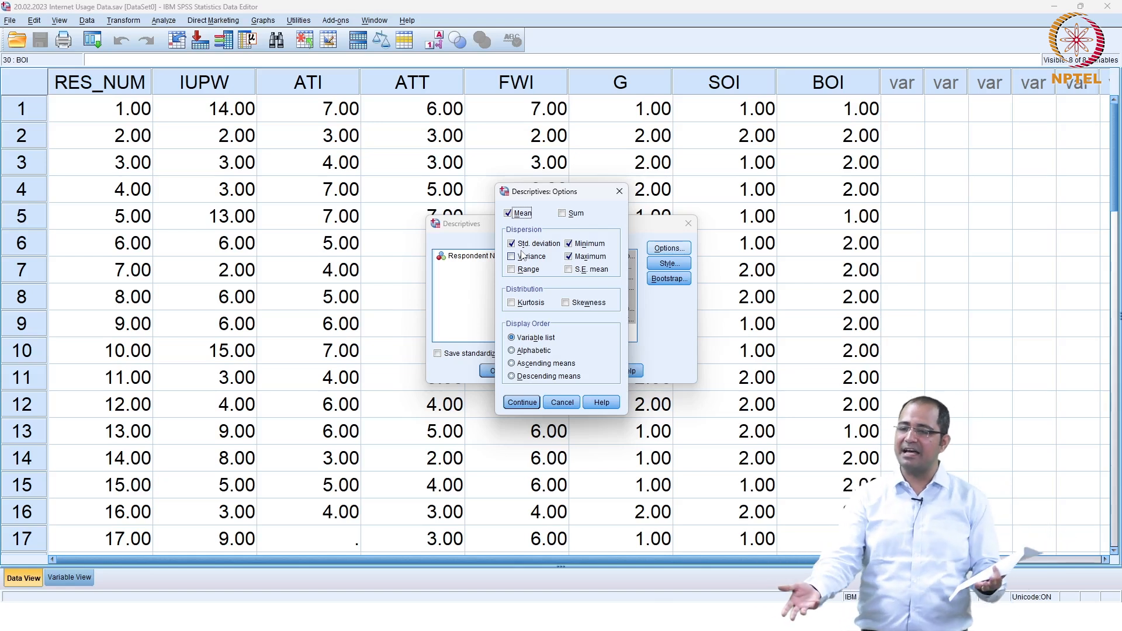
click(522, 403)
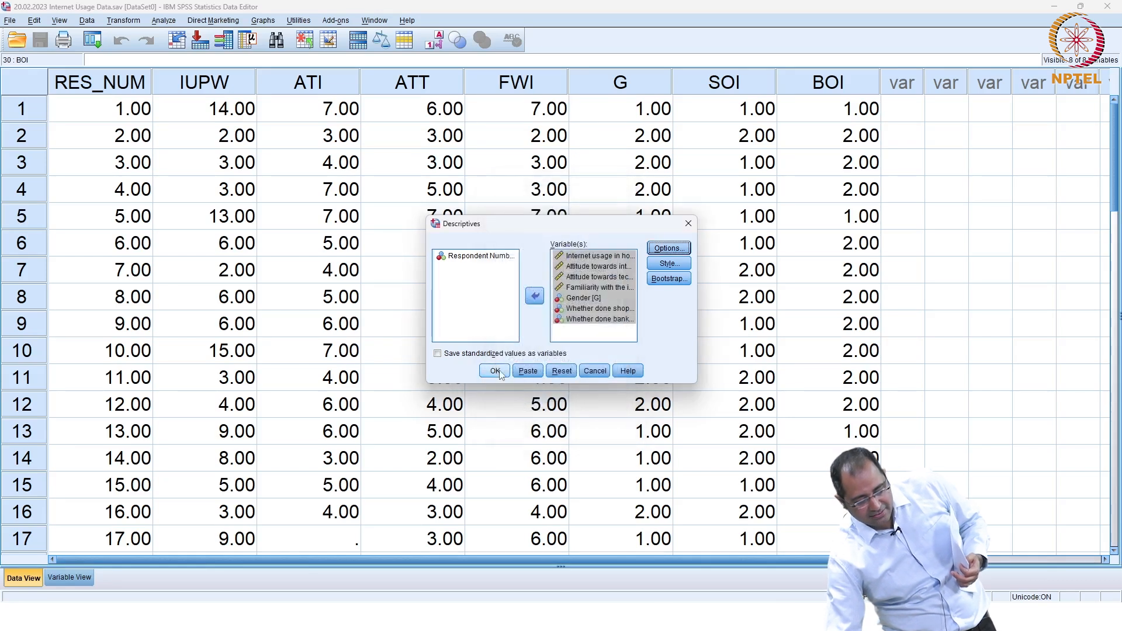
click(495, 371)
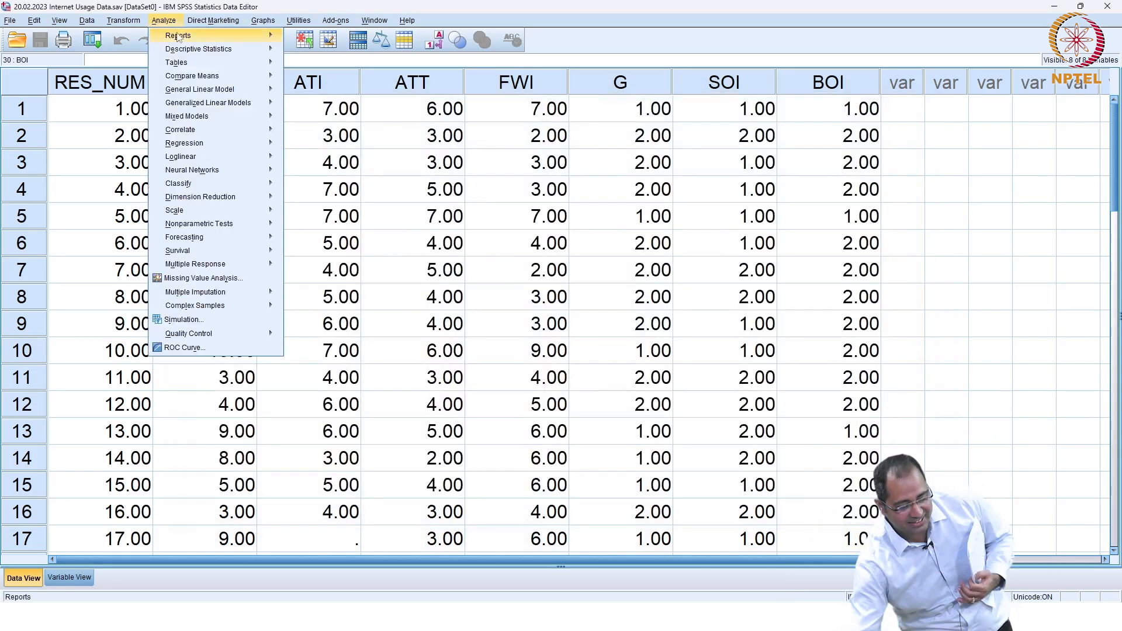
Step: Reopen the Descriptives dialog and reset it to clear the earlier variable choices
mouse_move(189, 52)
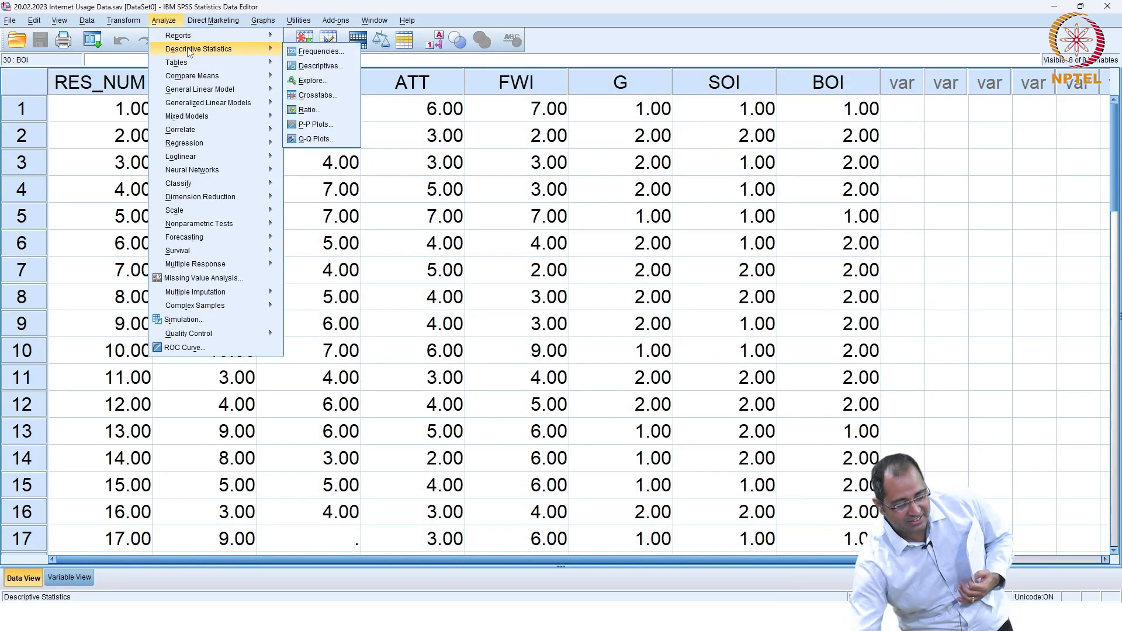
click(316, 66)
click(561, 370)
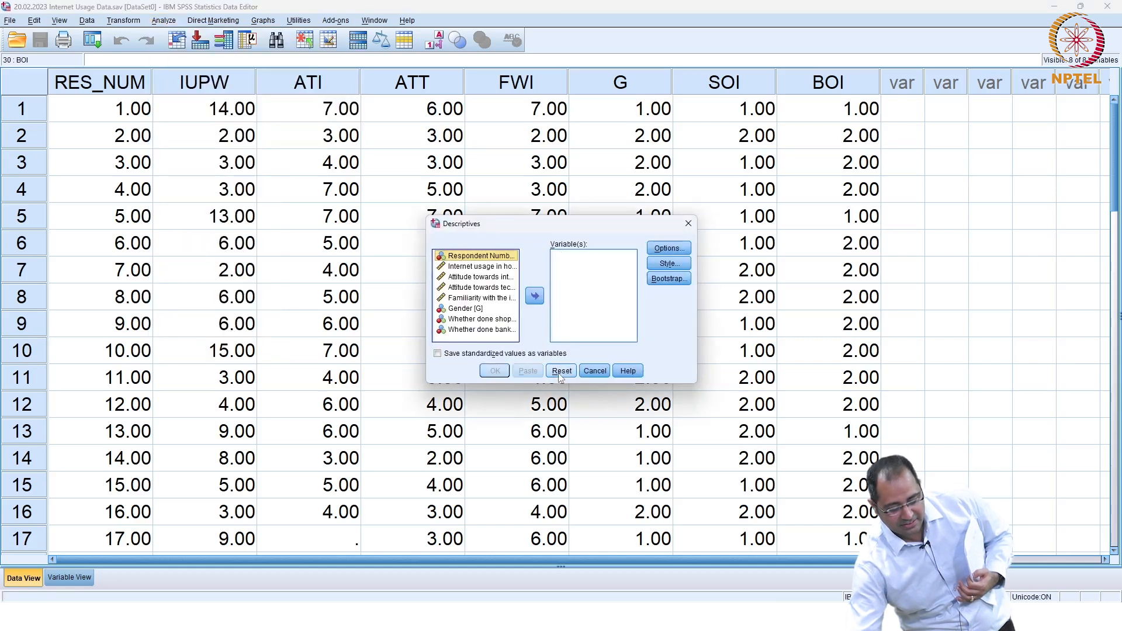
click(563, 373)
Step: Add the seven variables from internet usage through banking, keeping mean, SD, minimum and maximum
click(494, 267)
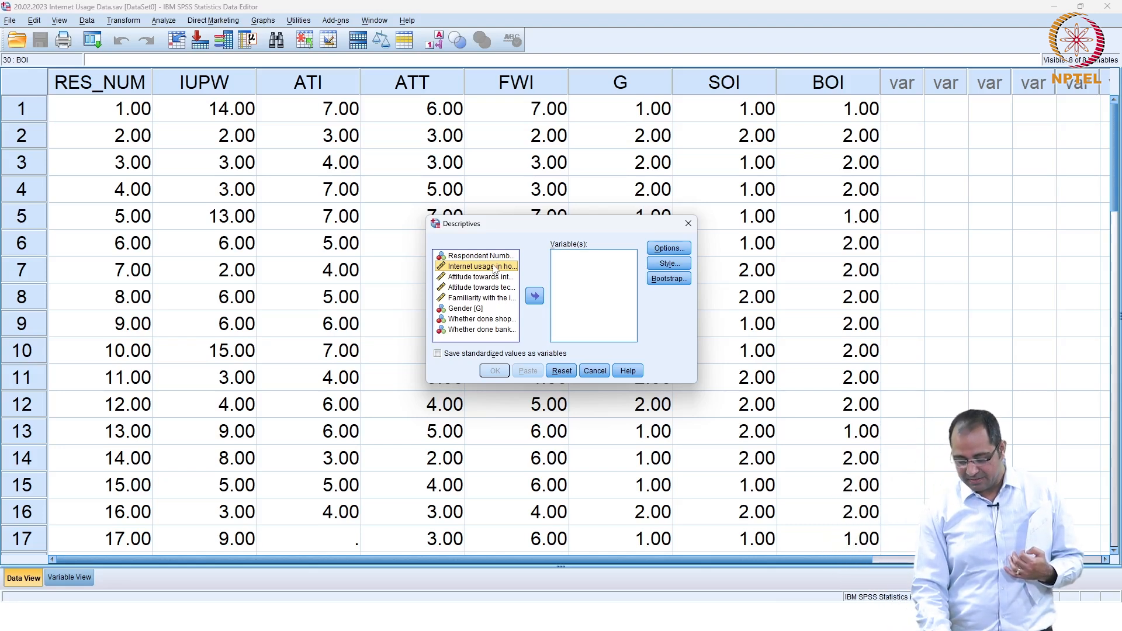
key(shift+Down)
key(shift+Down)
key(shift+Down)
key(shift+Down)
key(shift+Down)
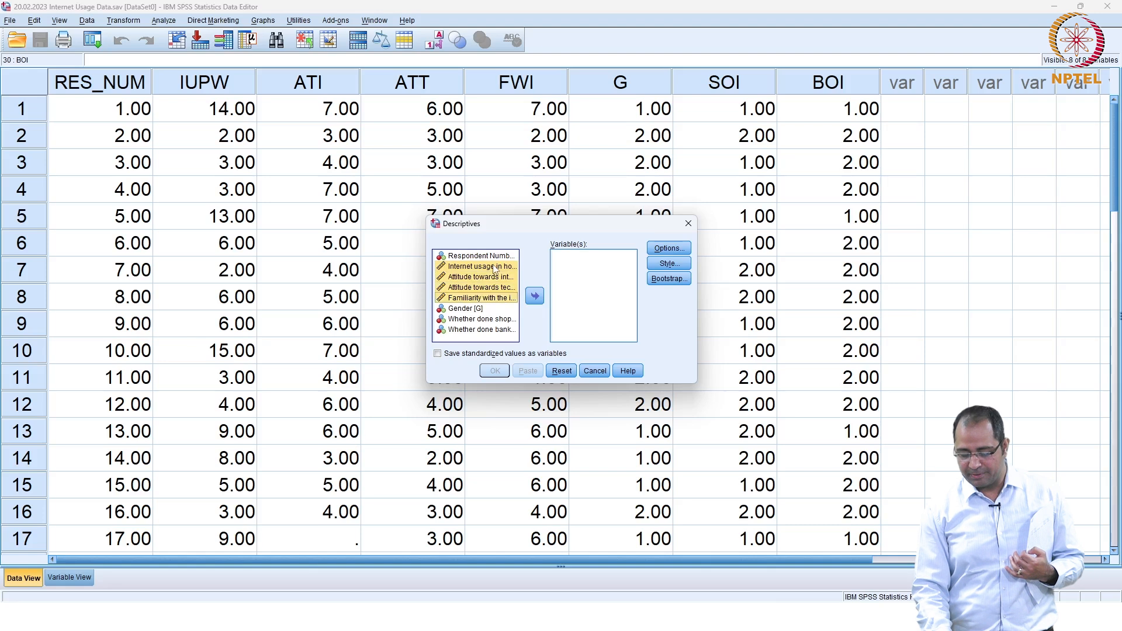
key(shift+Down)
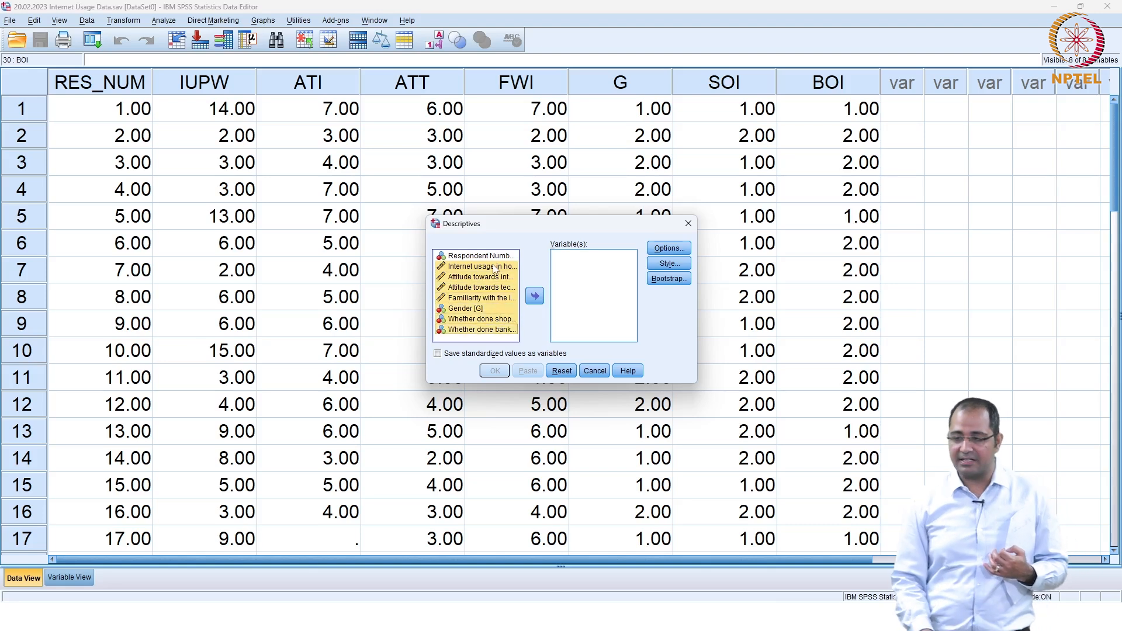
click(533, 296)
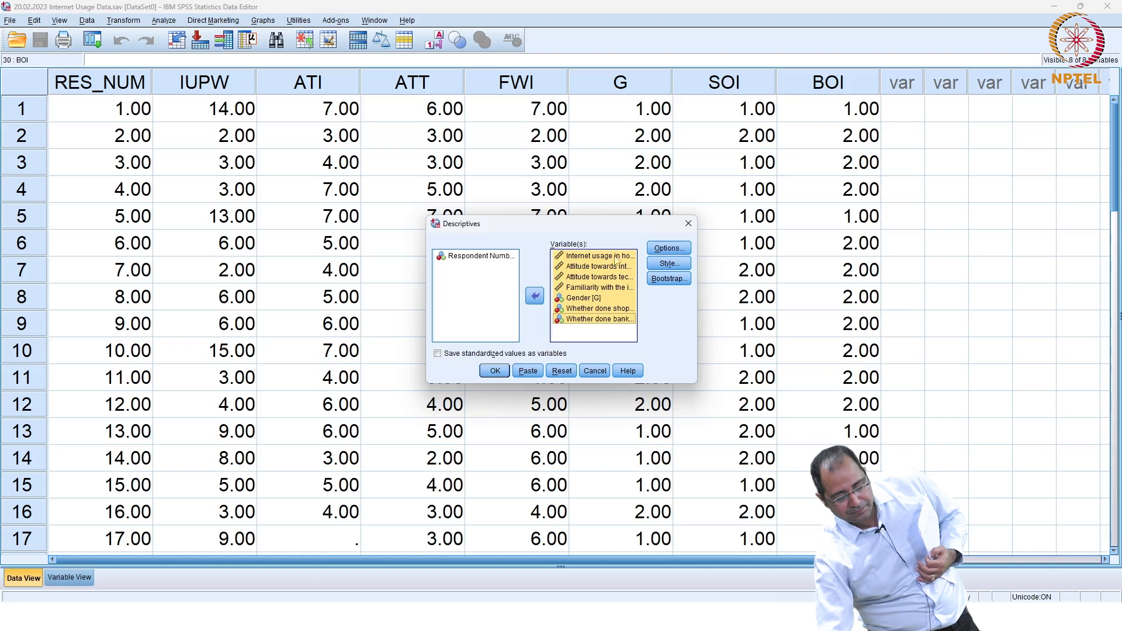
click(652, 247)
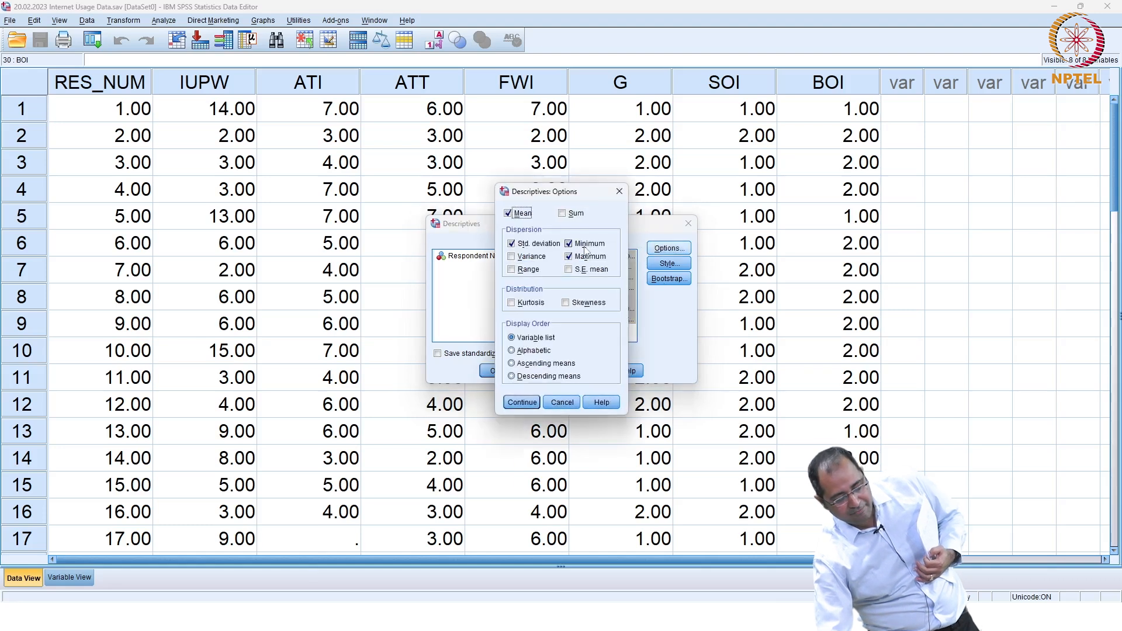
click(522, 402)
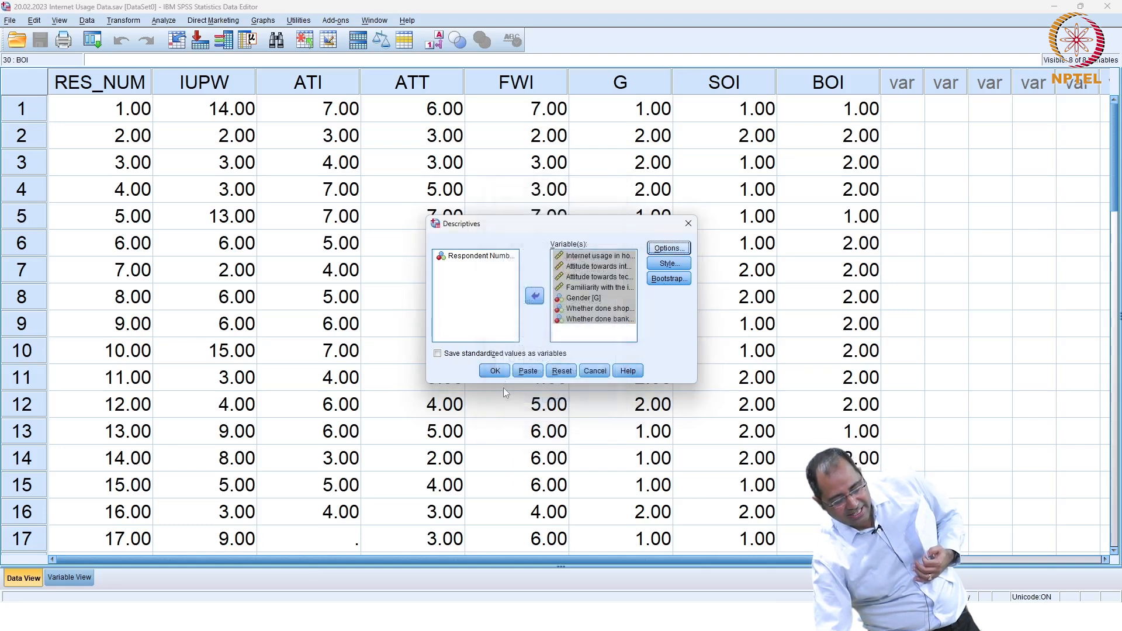
Step: Run the descriptives, note attitude towards internet and Gender have only 29 valid cases, and close the viewer
click(495, 372)
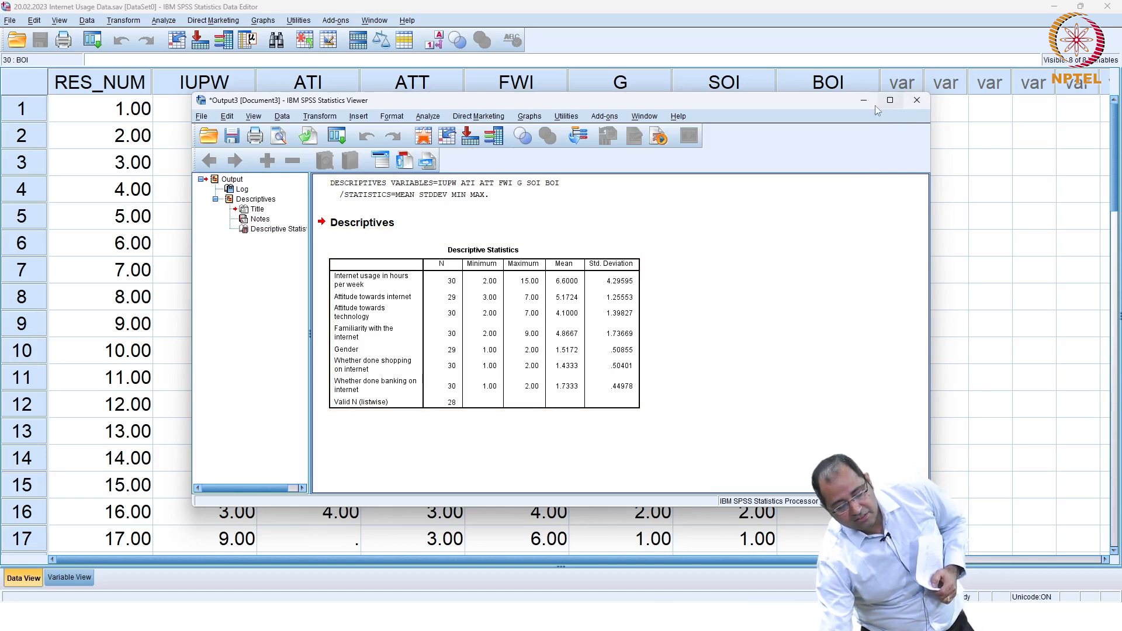
click(923, 106)
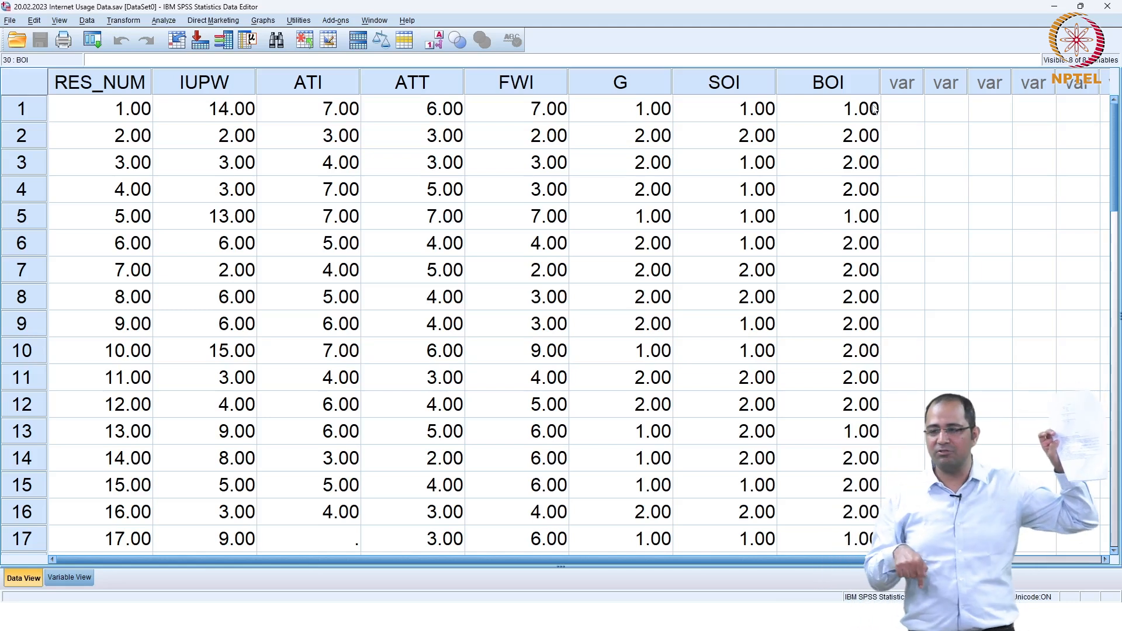
scroll(875, 109, down, 2)
scroll(874, 110, down, 3)
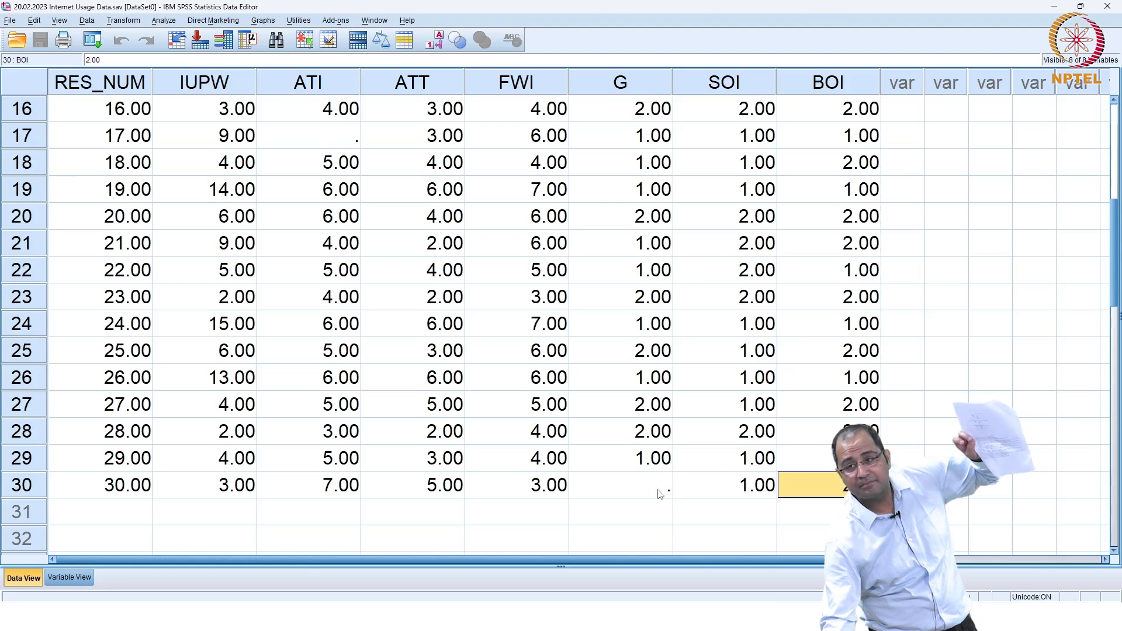
scroll(660, 495, up, 3)
scroll(659, 495, up, 2)
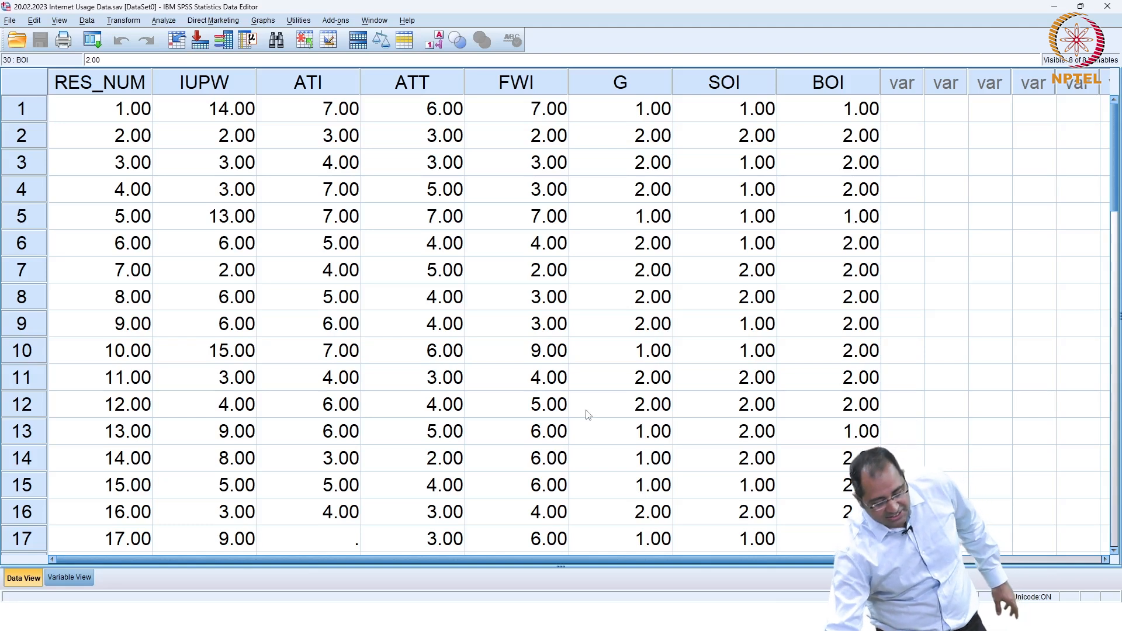
click(561, 358)
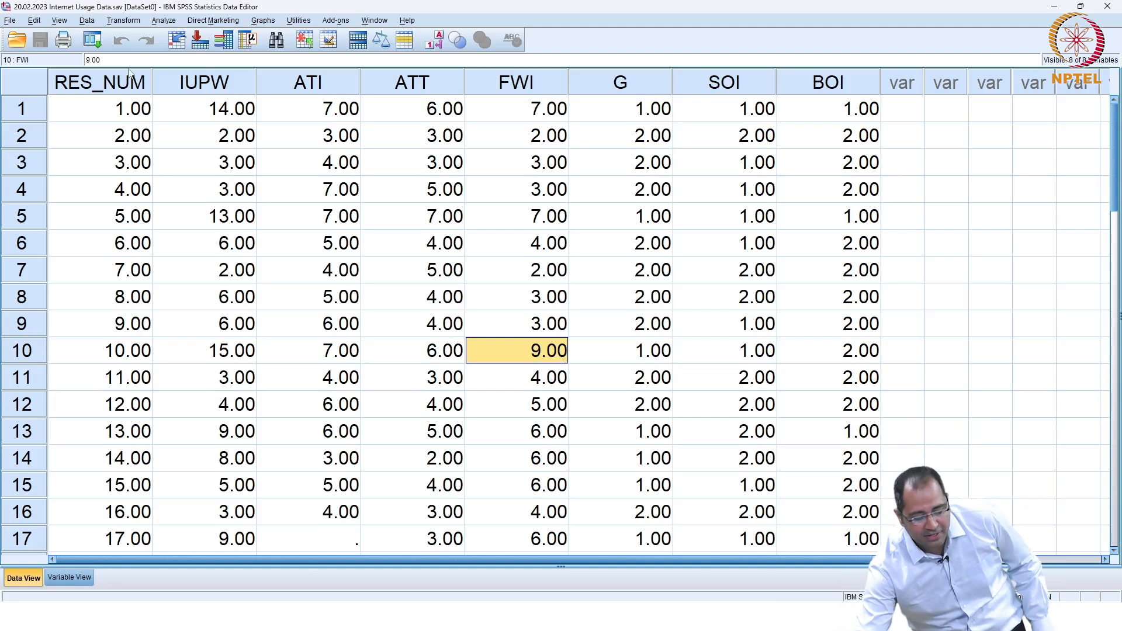
Step: Draft target FWI_1 with expression (7 - FWI), then close Compute Variable without running it
click(123, 21)
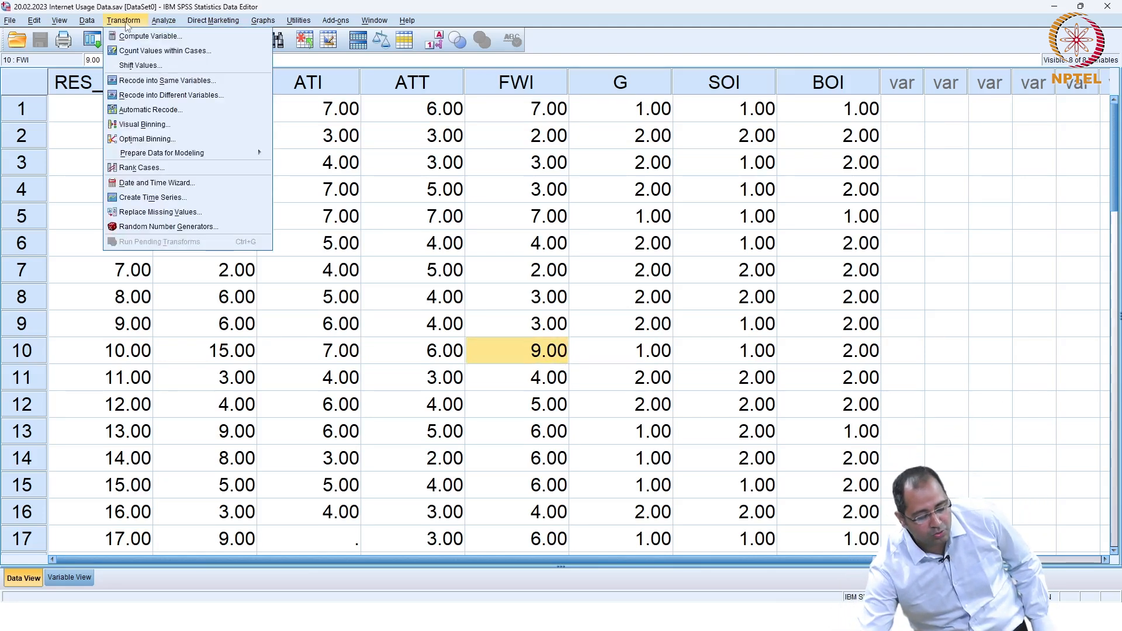
click(135, 36)
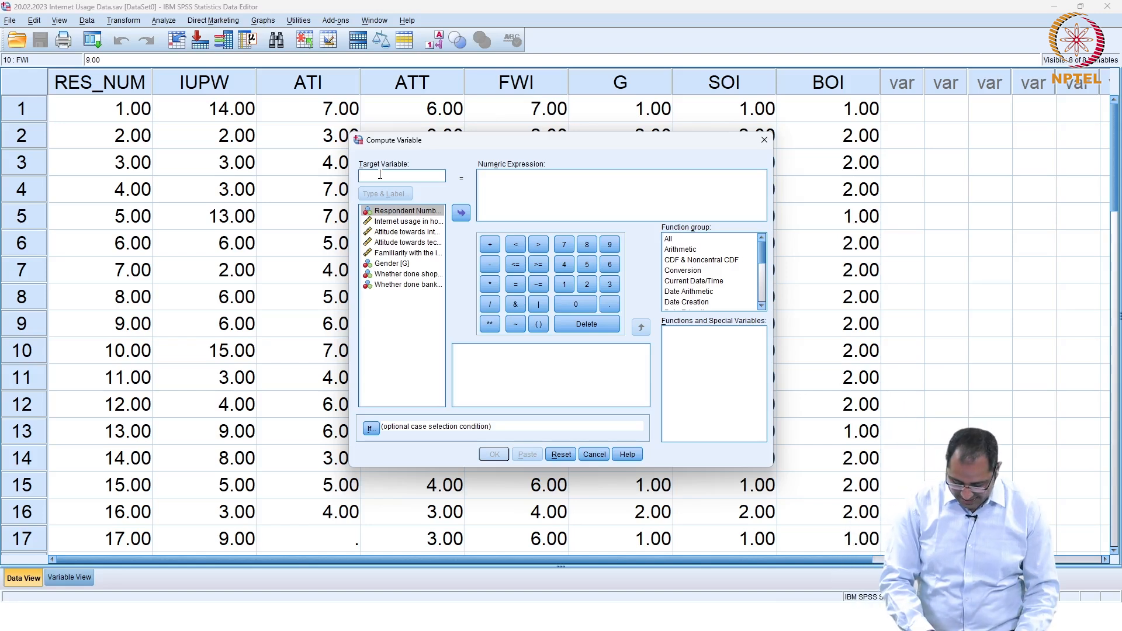
text(FWI_1)
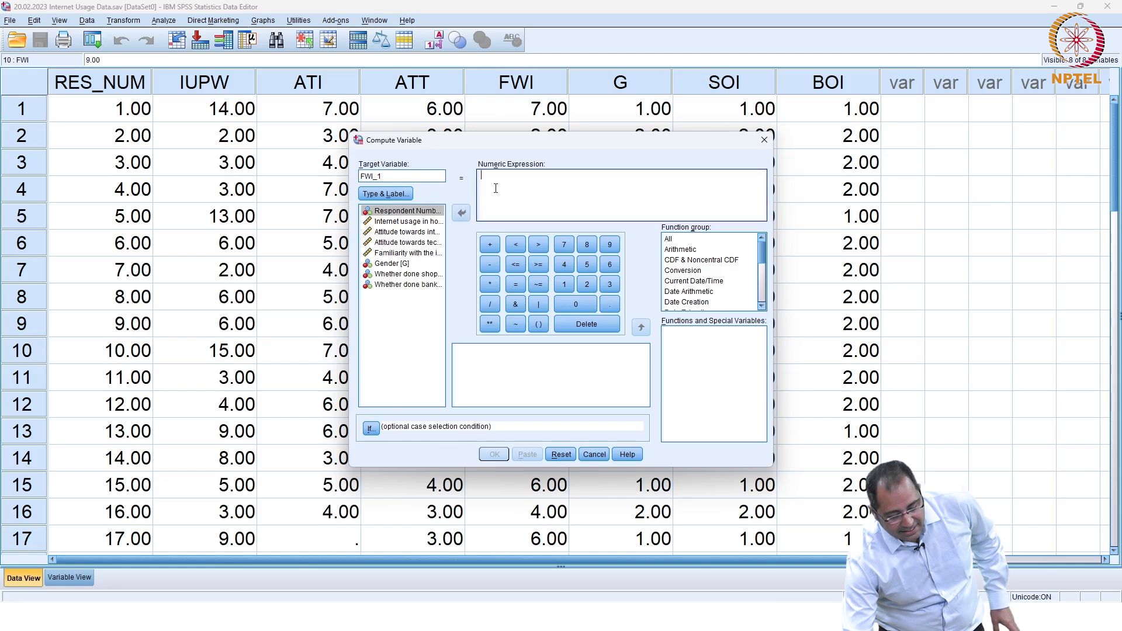
click(539, 324)
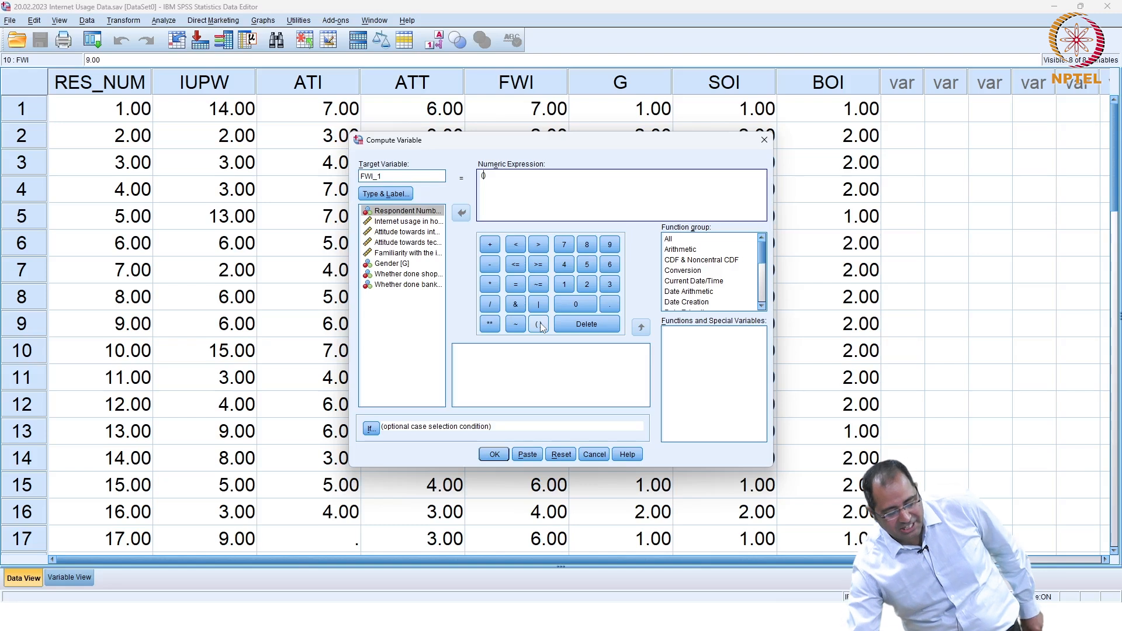
click(571, 250)
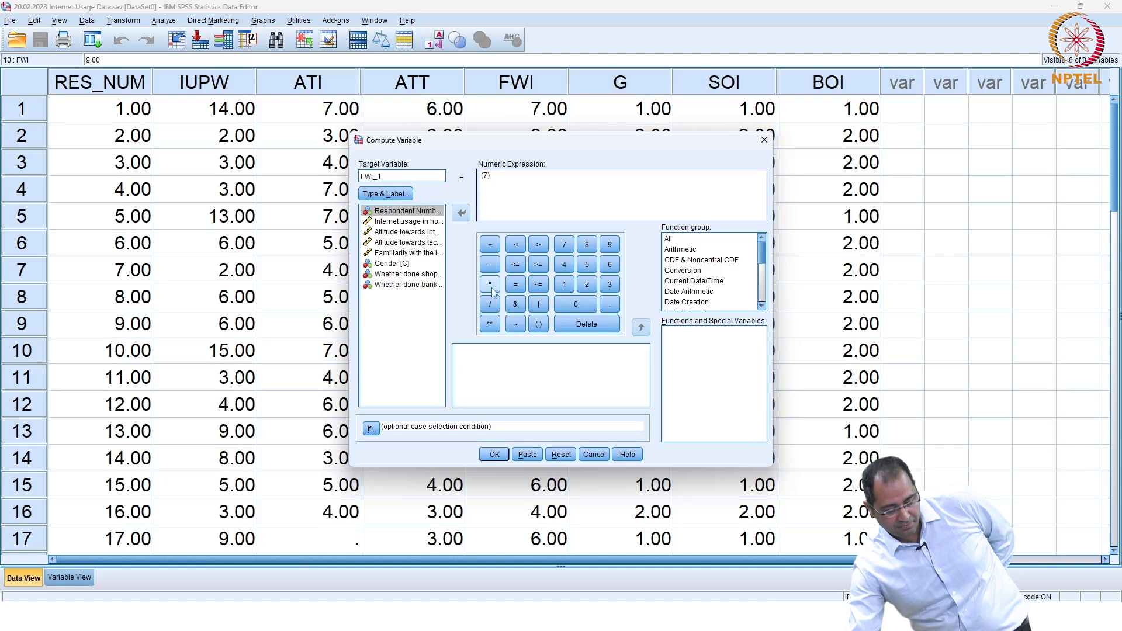
click(490, 264)
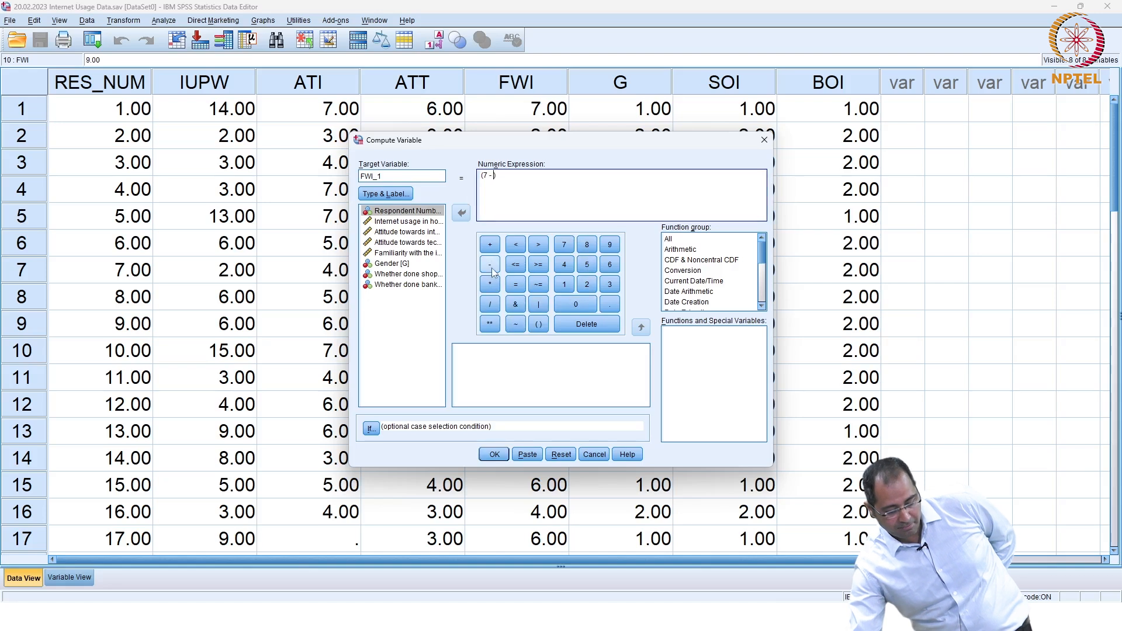
click(426, 254)
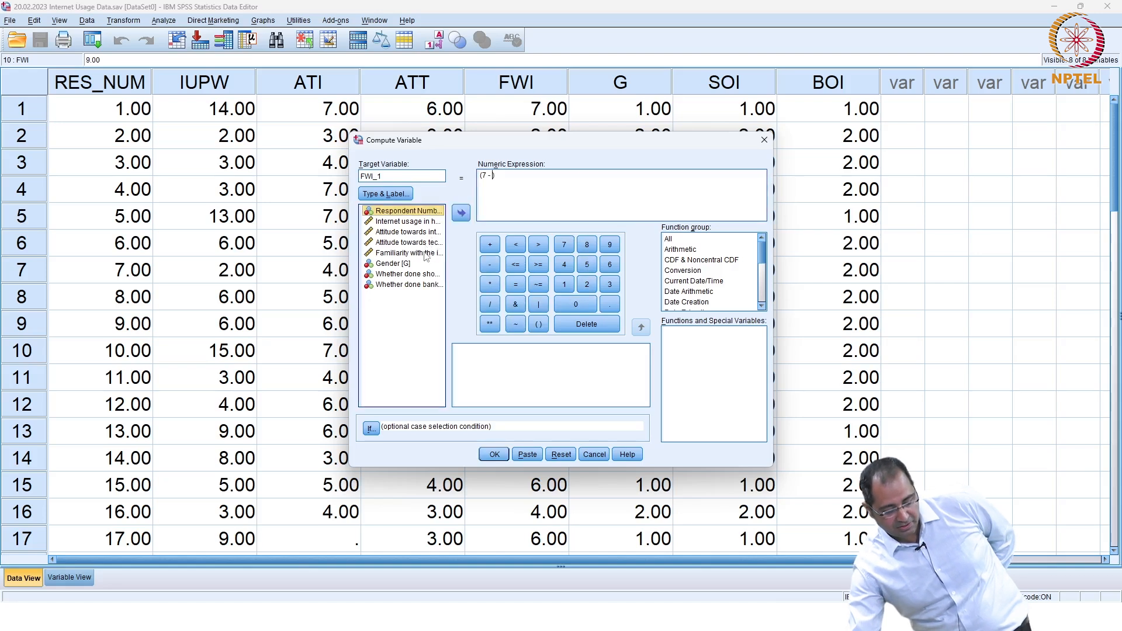
click(460, 215)
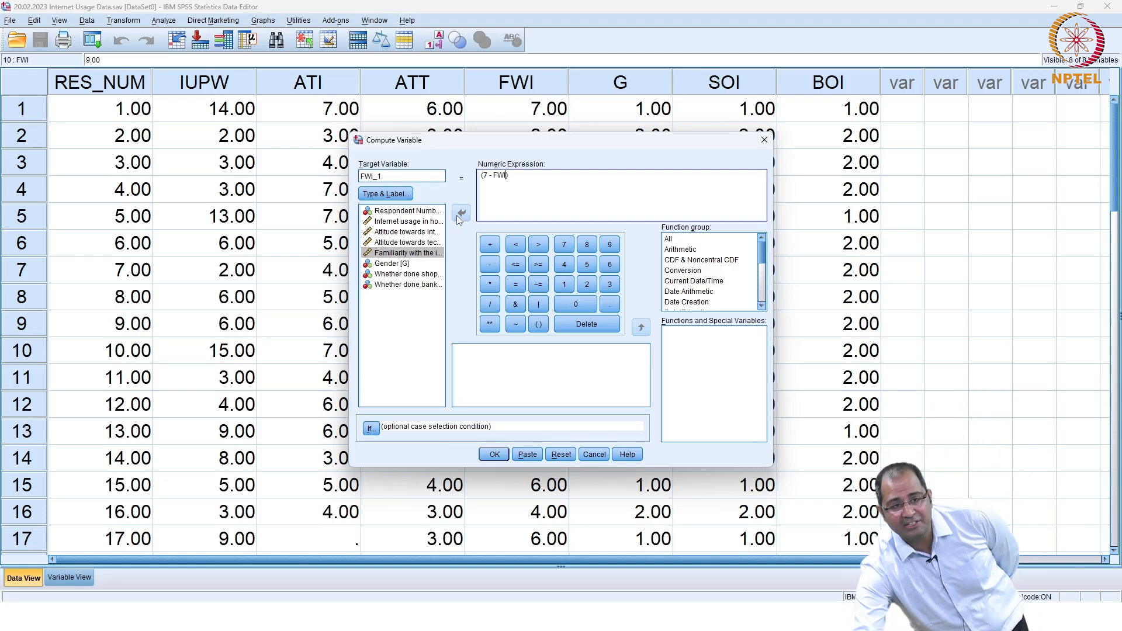
click(764, 140)
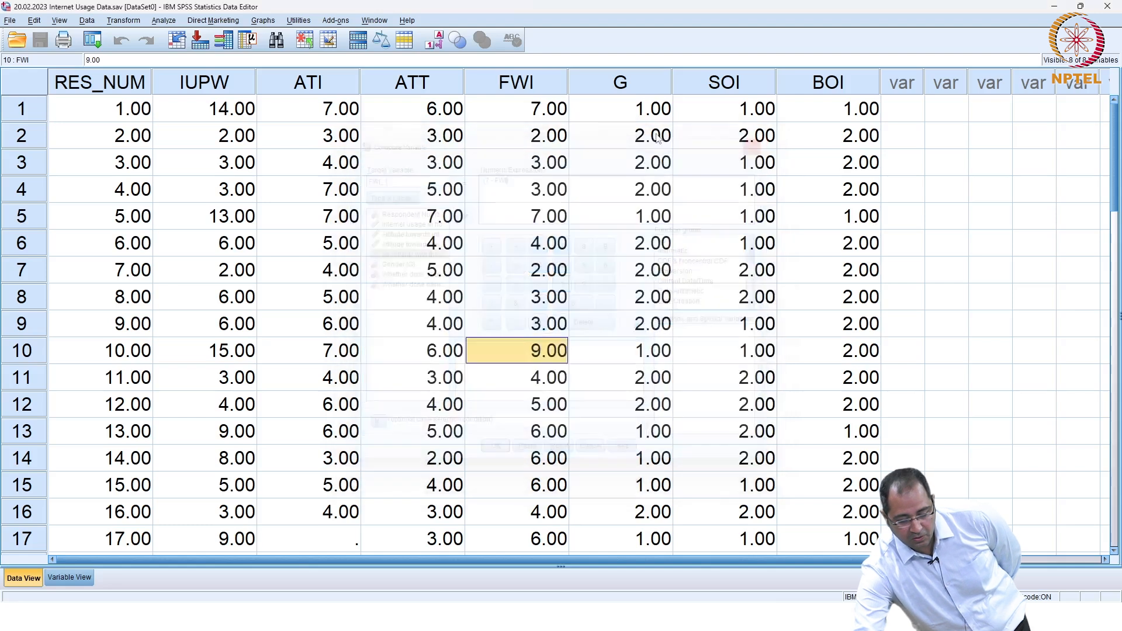
Step: Compute target variable FWI_1 with the numeric expression (7-FWI) for all cases
click(119, 22)
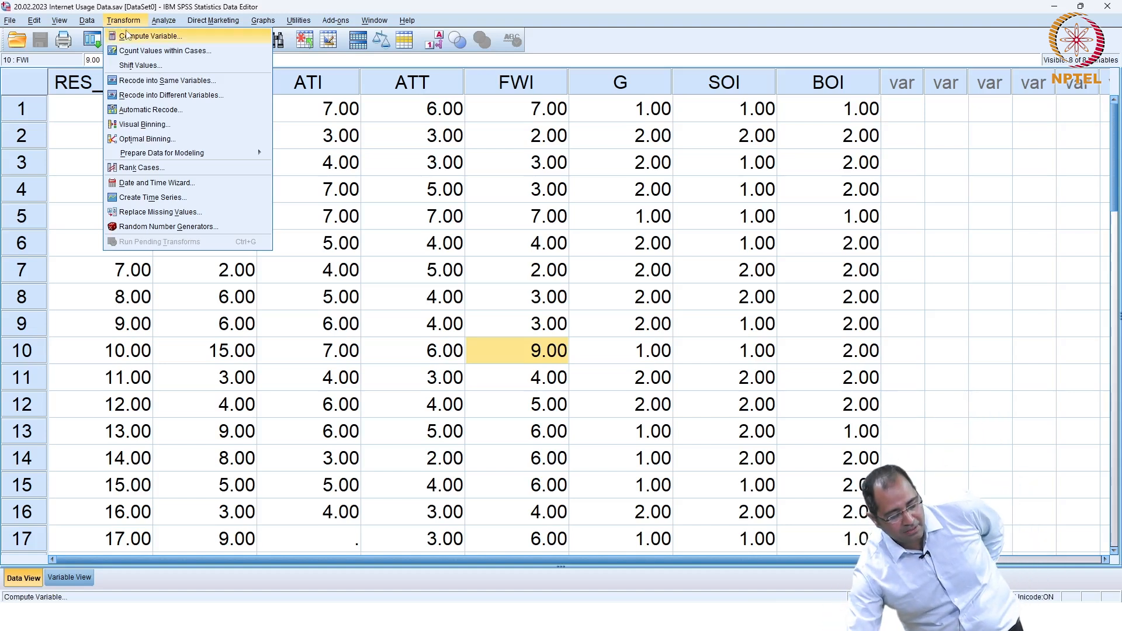
click(127, 36)
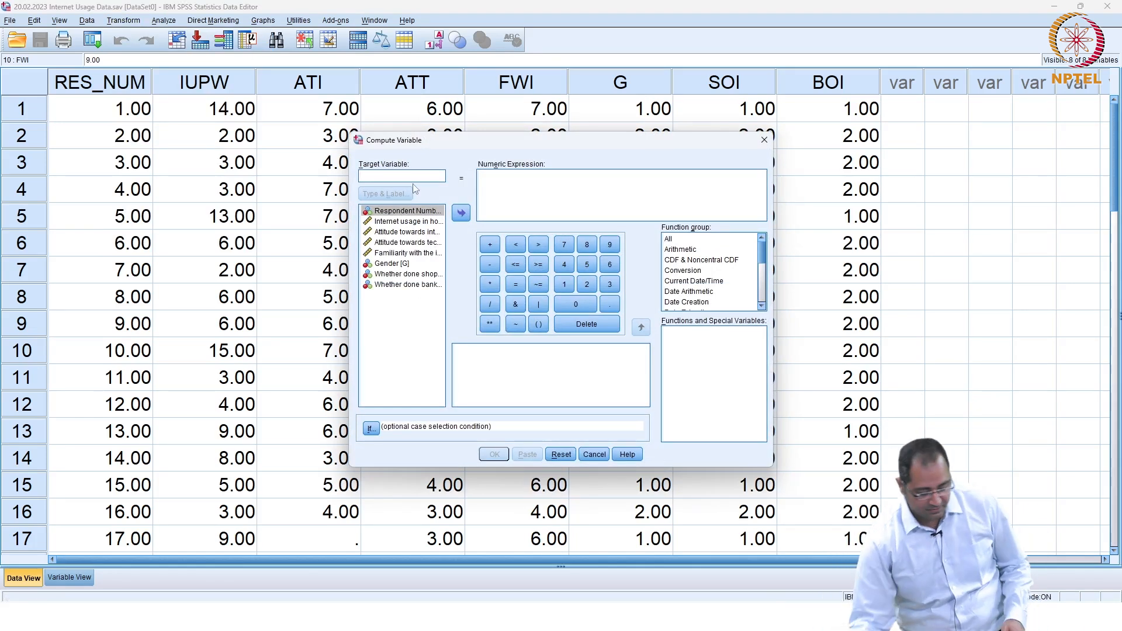
text(fwi)
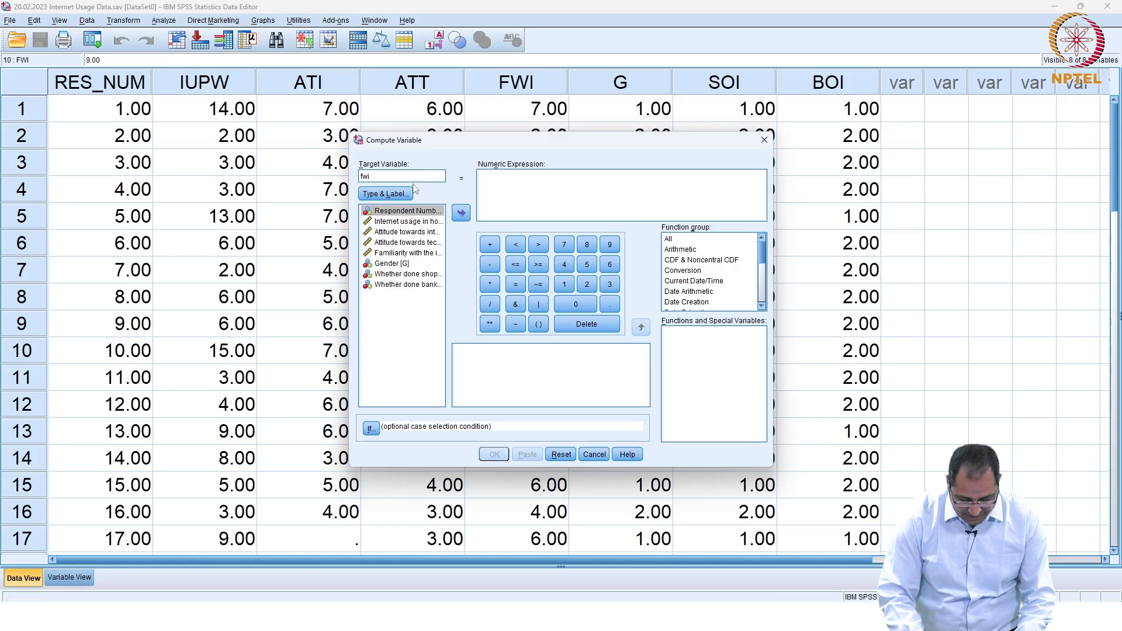
key(BackSpace)
key(BackSpace)
key(BackSpace)
text(F)
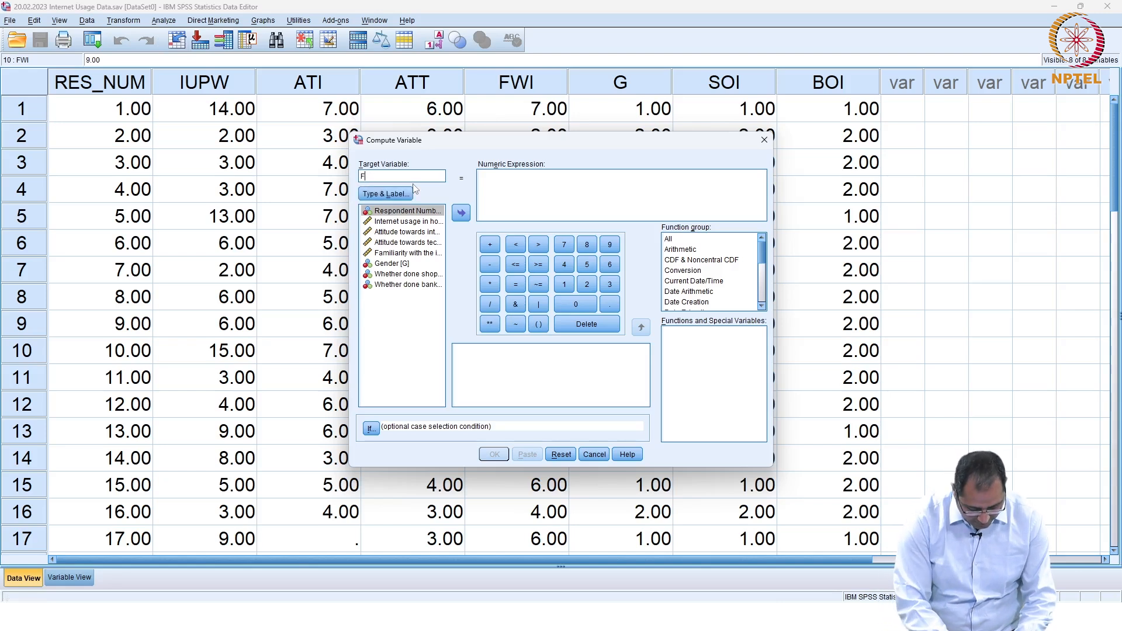
text(WI_1)
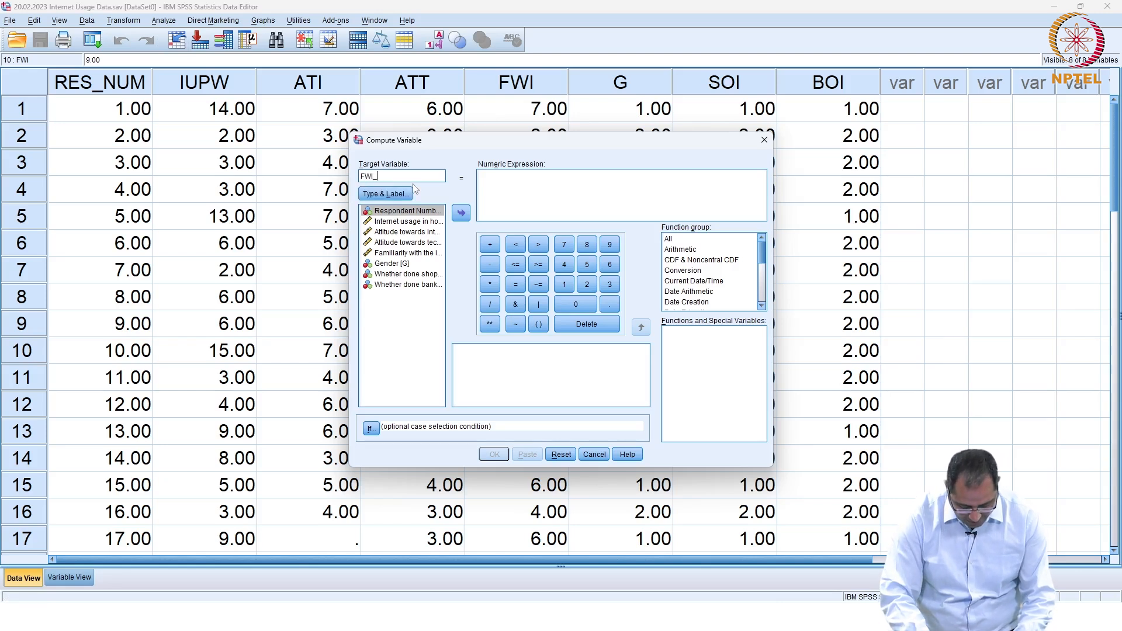
click(539, 323)
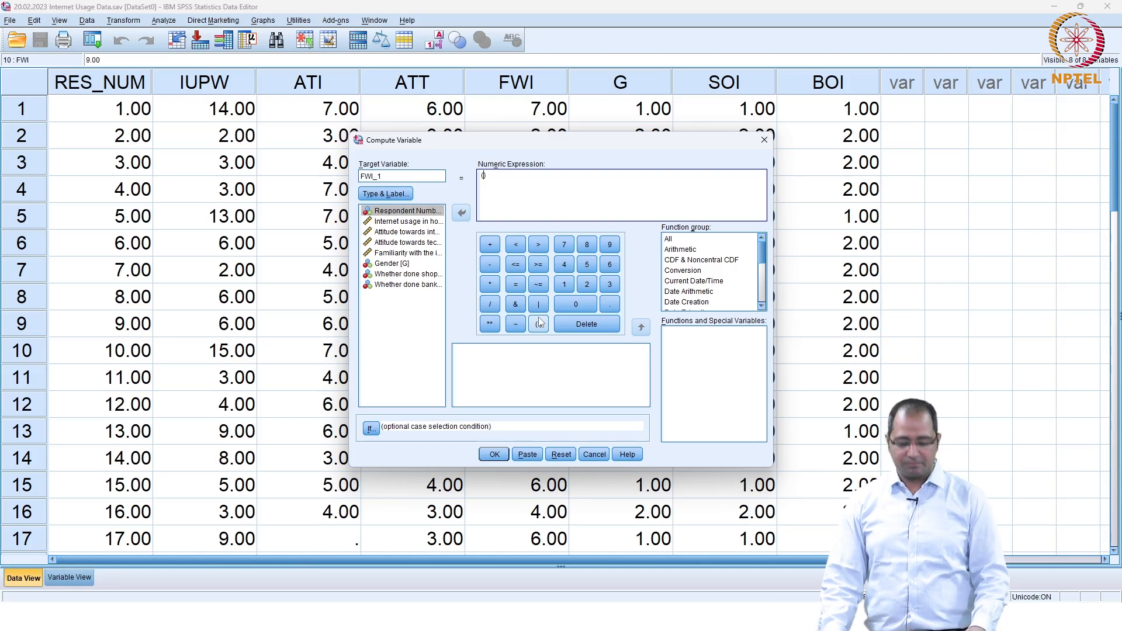
text(7-)
click(410, 253)
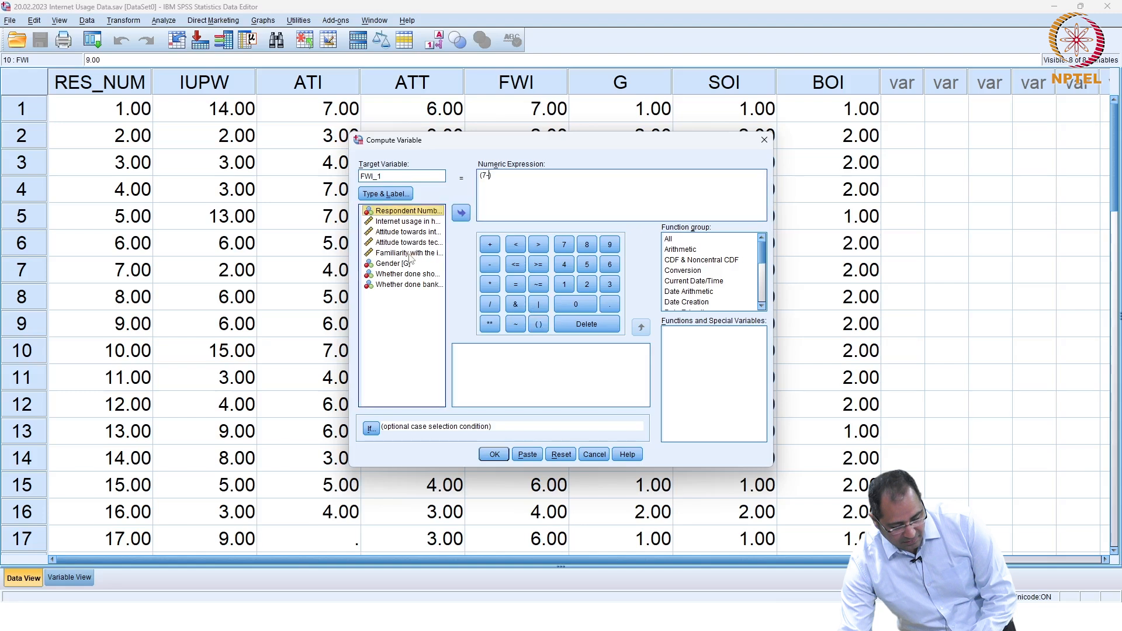
click(461, 215)
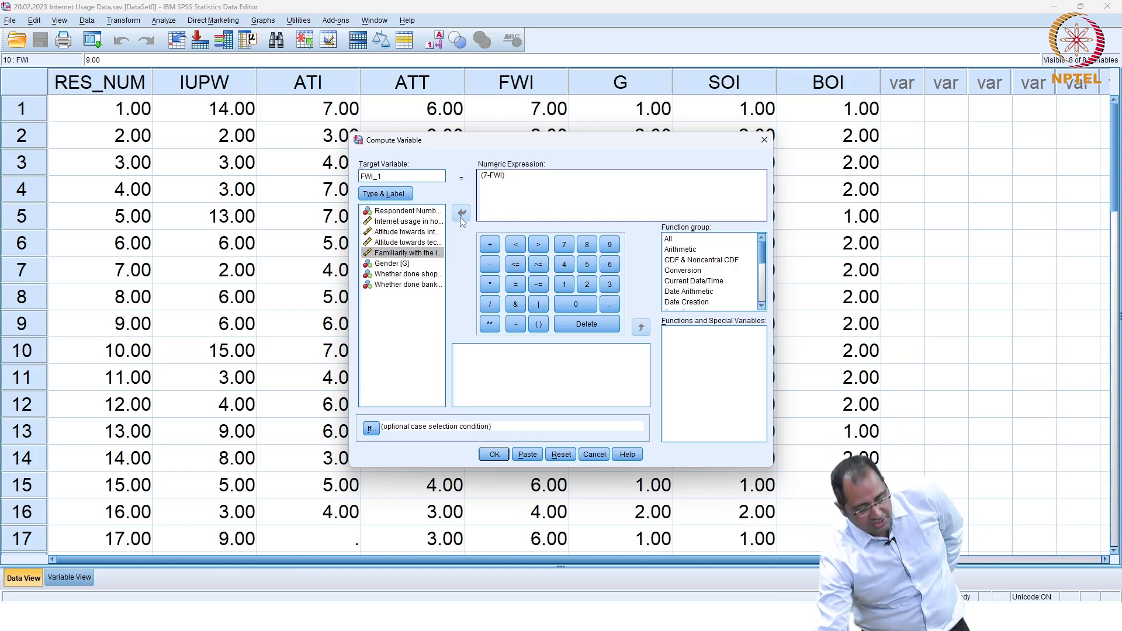
click(493, 455)
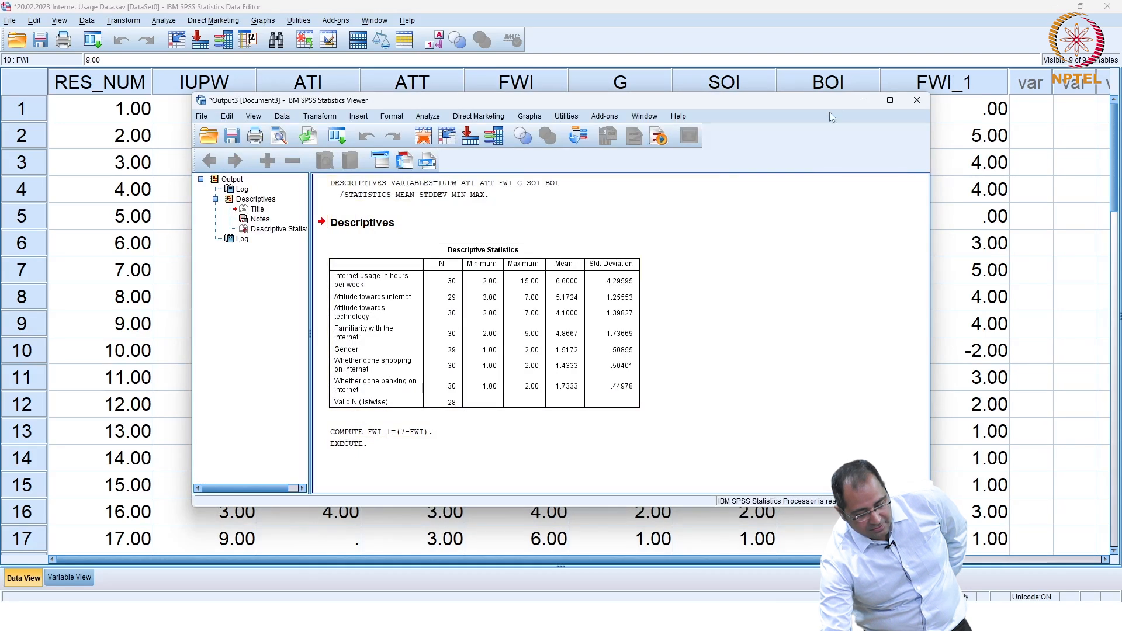
Step: Minimize the output and check the FWI_1 column, finding -2.00 for case 10
click(861, 100)
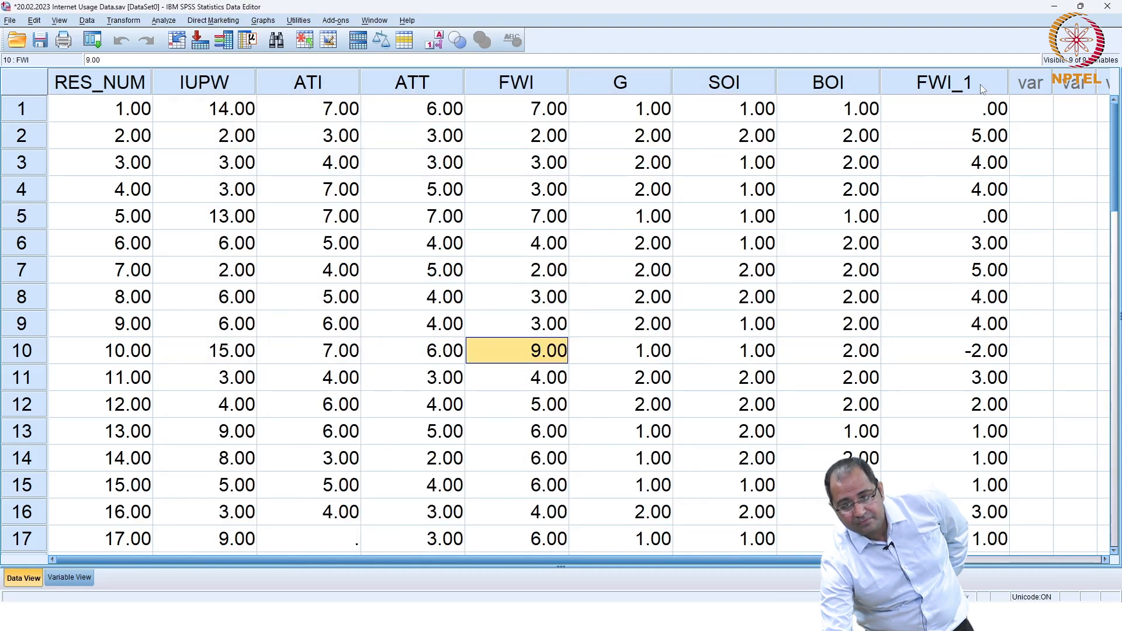
scroll(973, 176, down, 9)
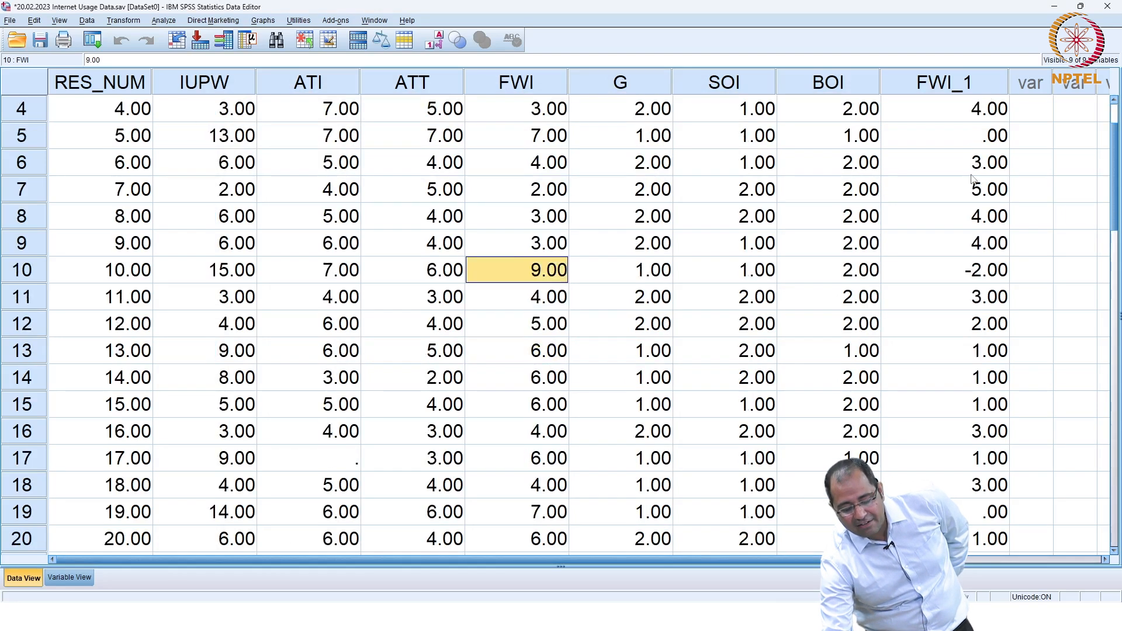
scroll(973, 179, up, 8)
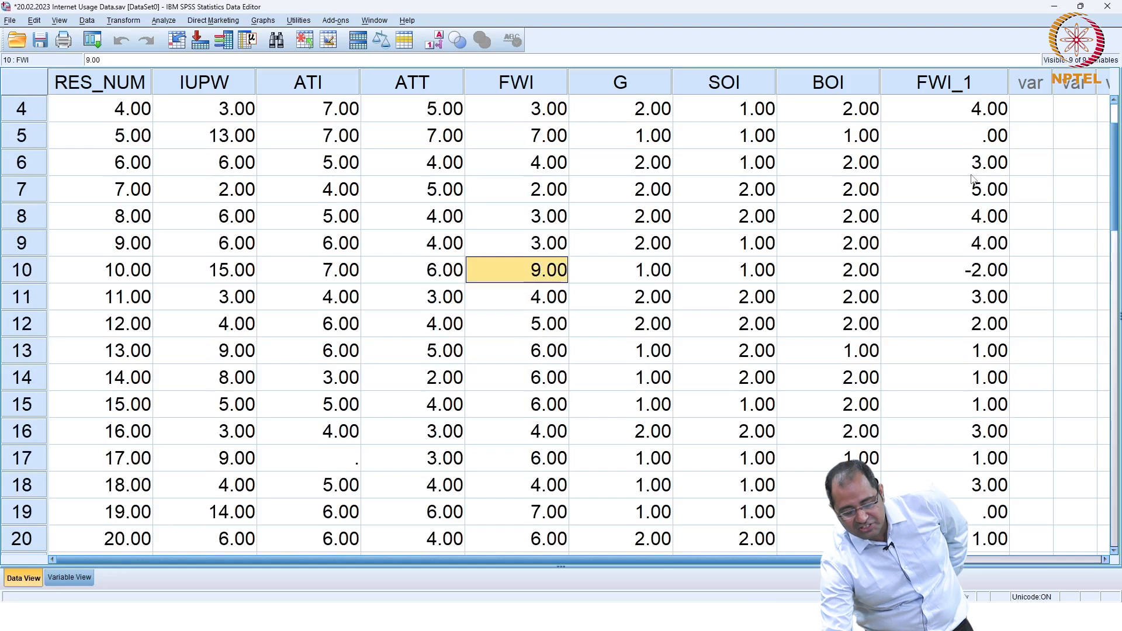
click(988, 275)
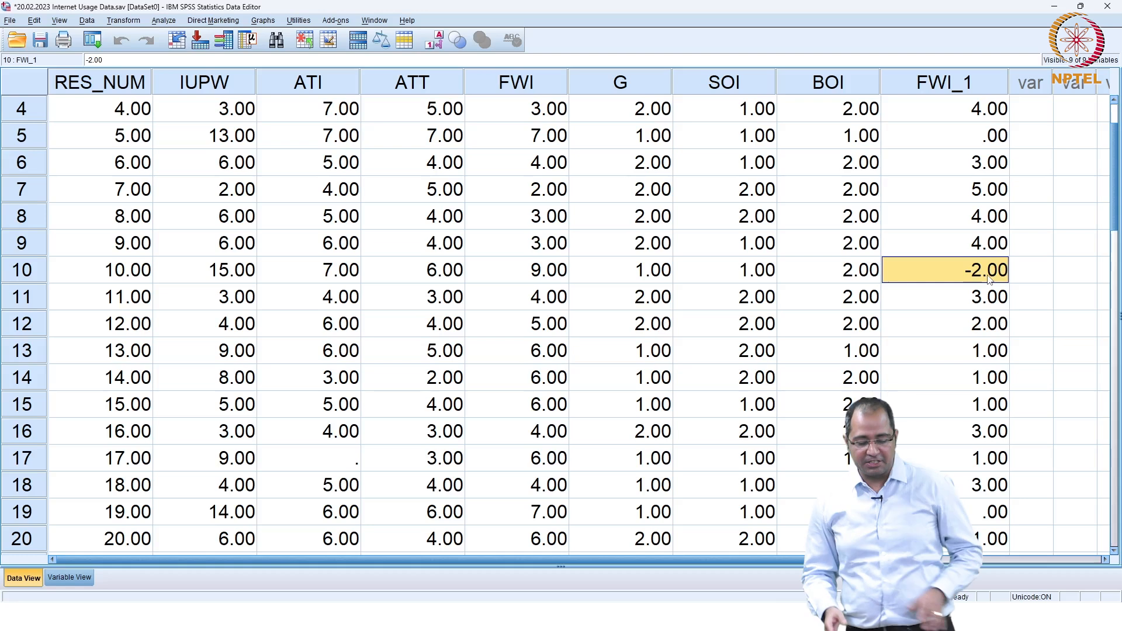
scroll(988, 279, up, 1)
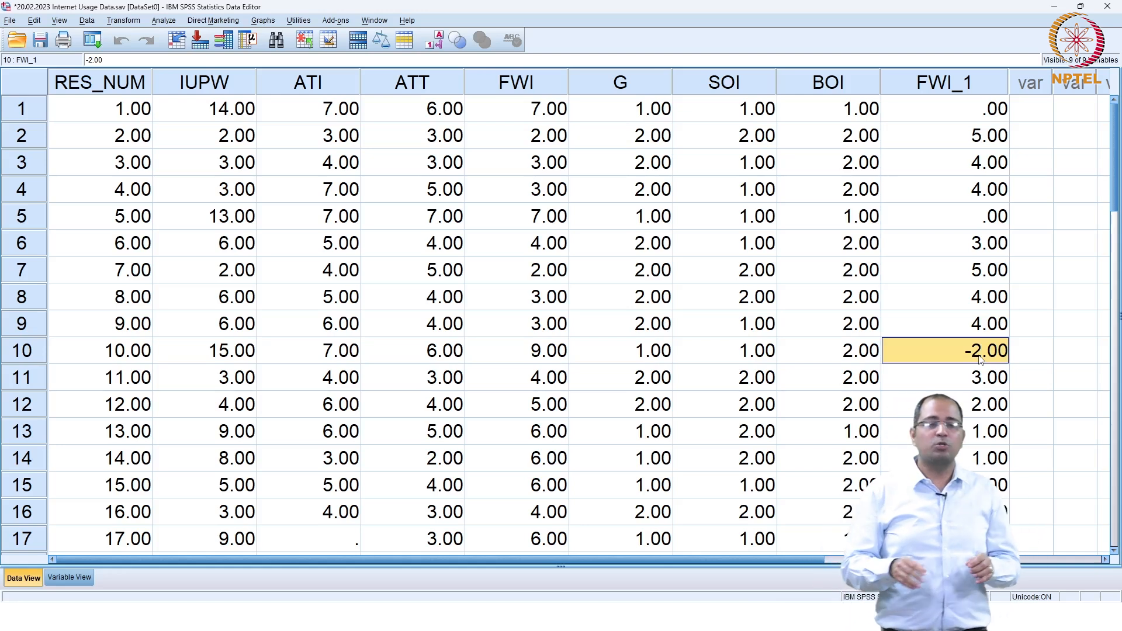
click(39, 349)
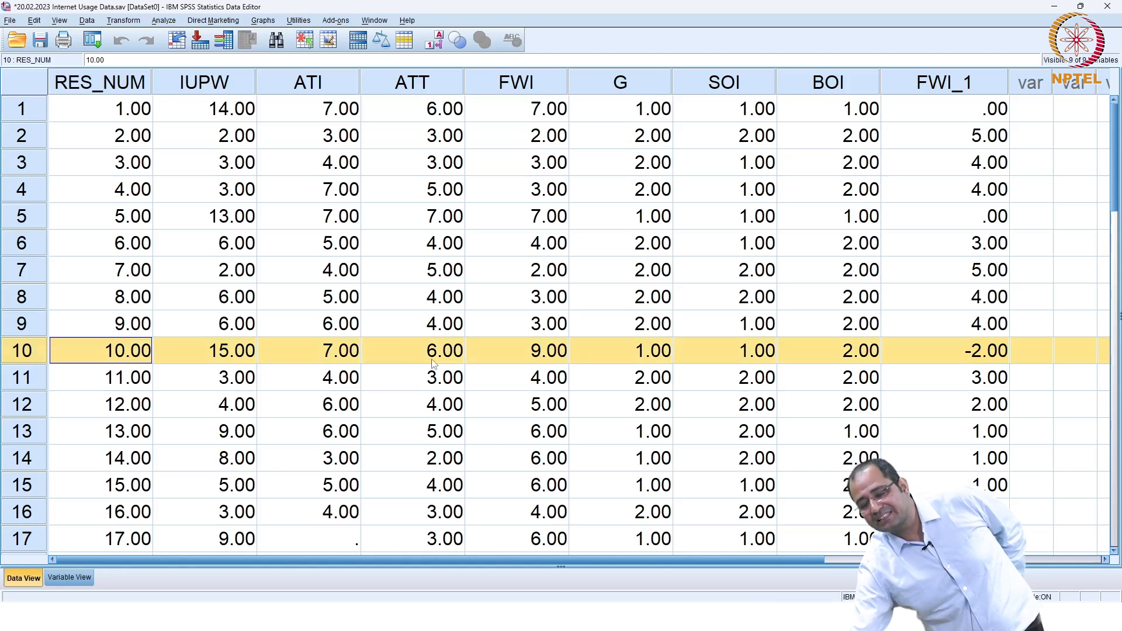
click(541, 353)
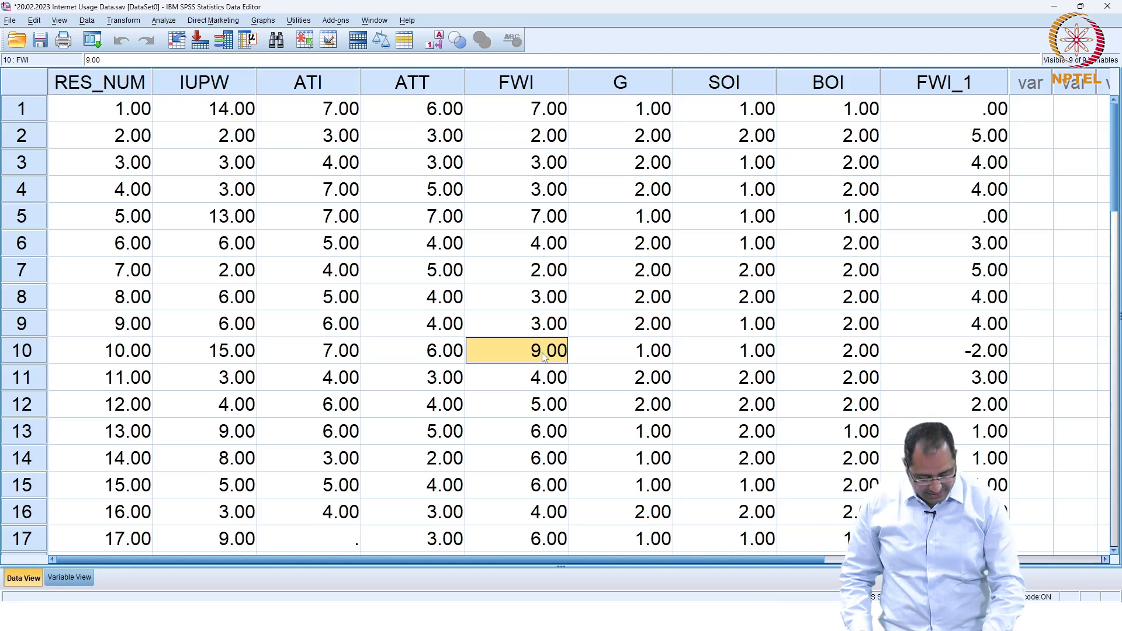
Step: Change case 10's FWI to 7 and clear the FWI_1 variable in Variable View
text(7)
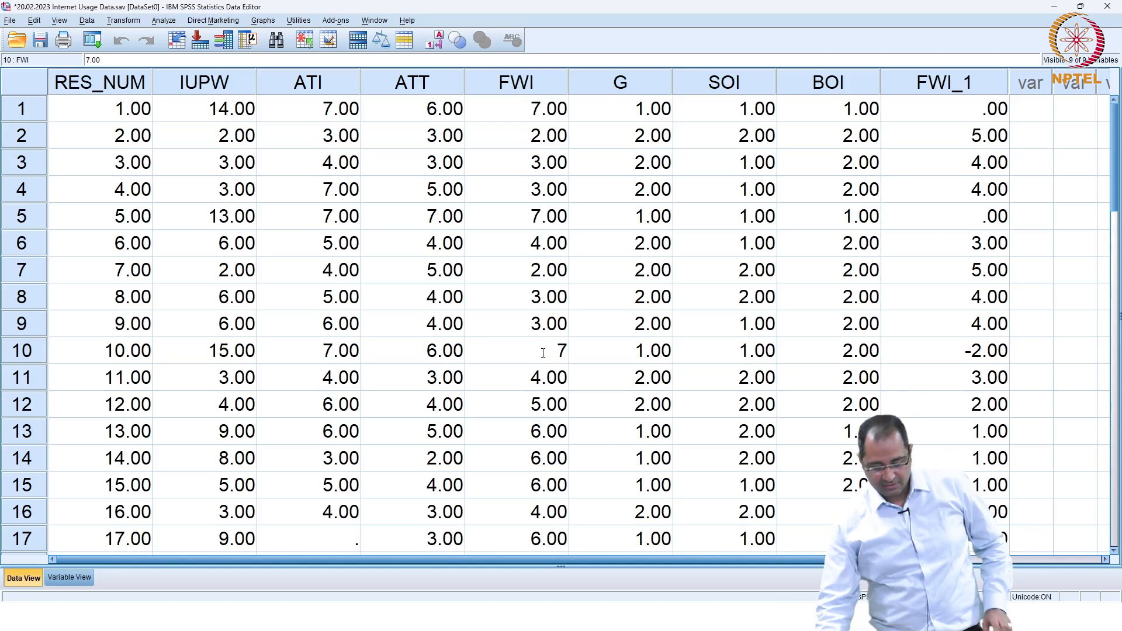
click(1033, 356)
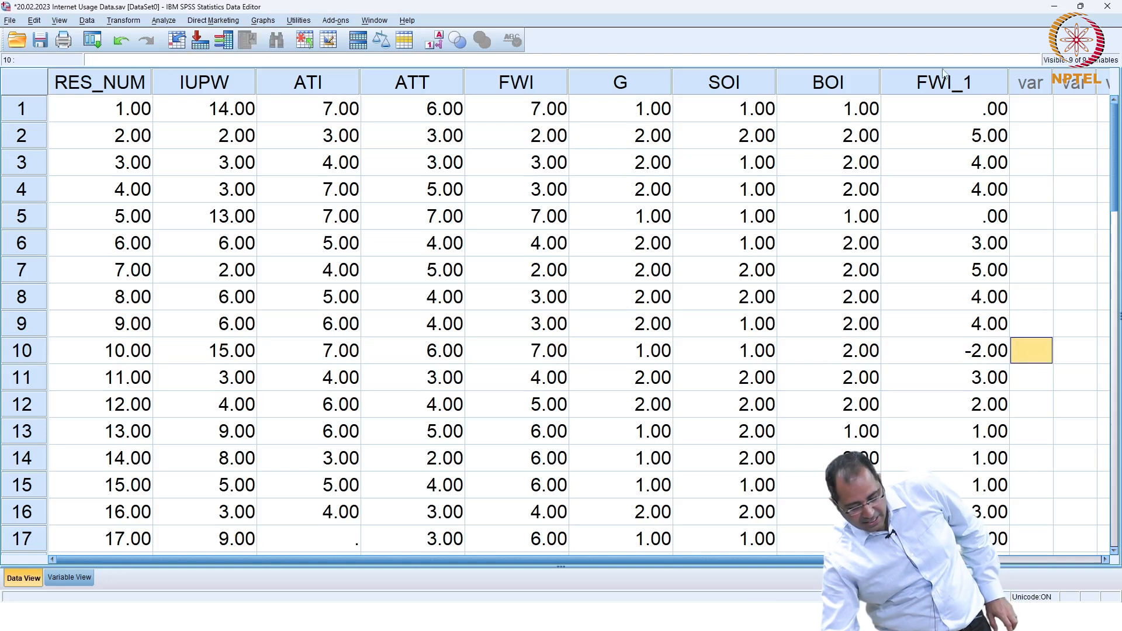
click(69, 577)
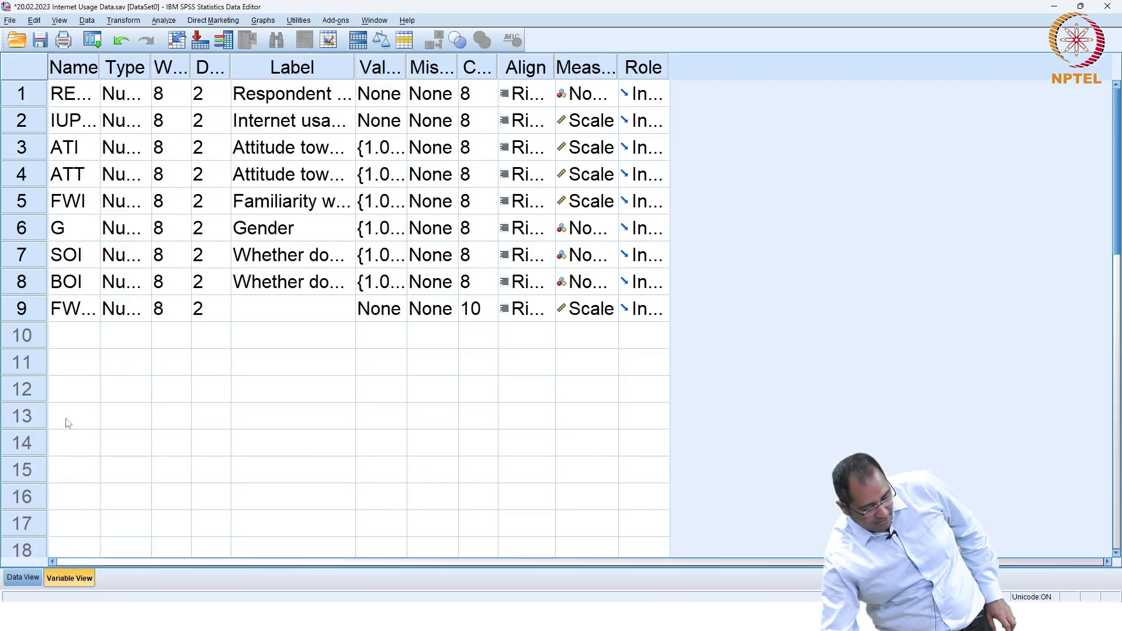
click(33, 311)
right_click(33, 310)
click(54, 349)
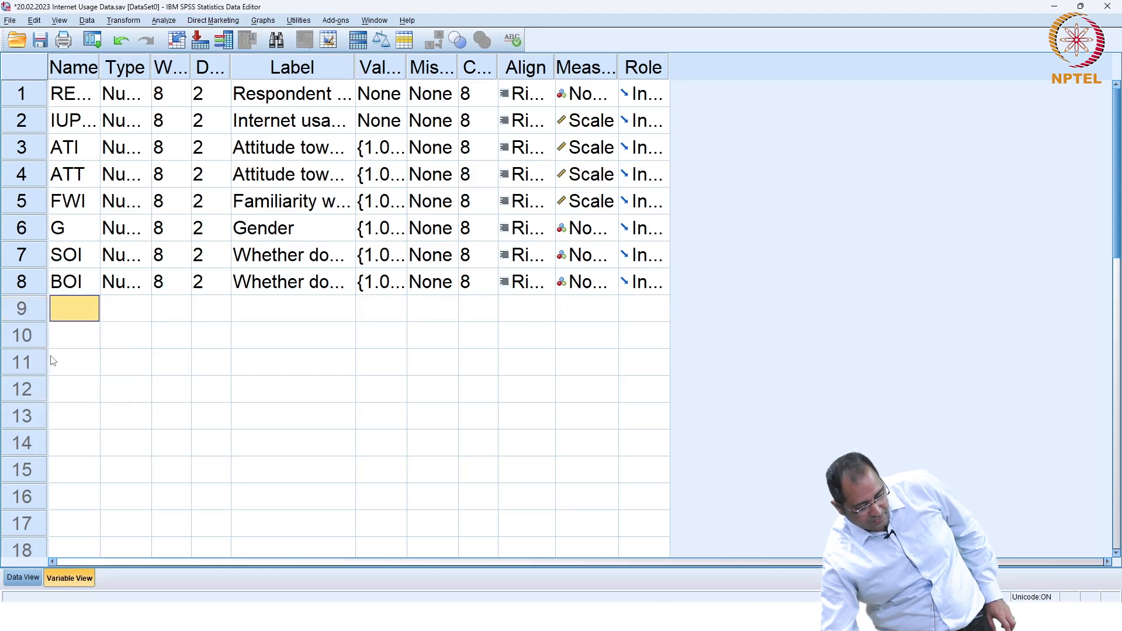
click(22, 577)
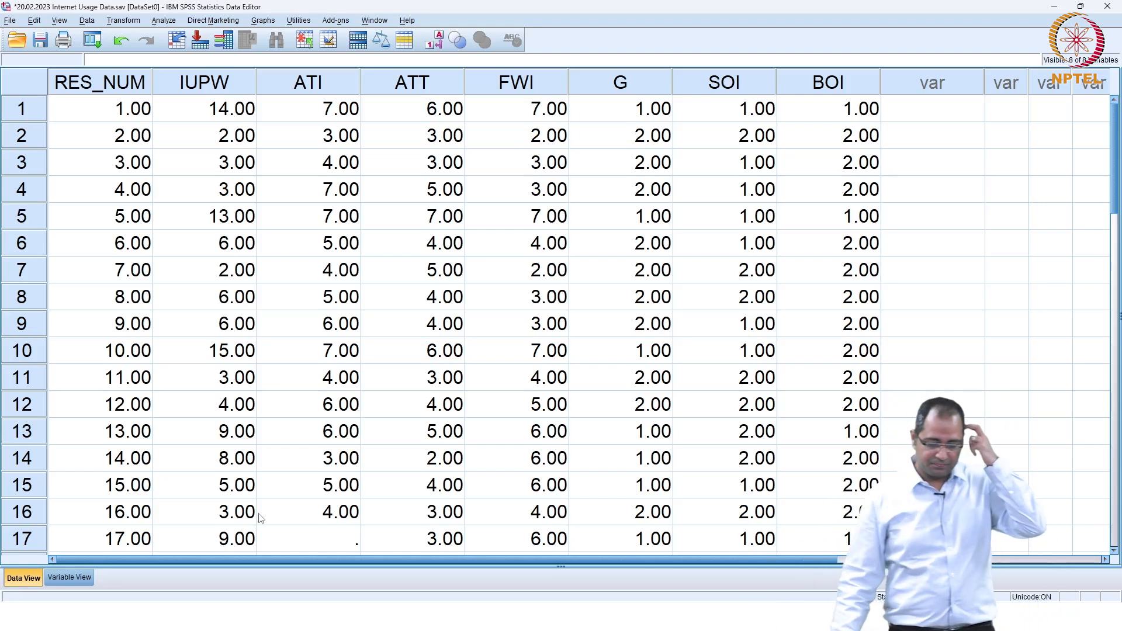
Step: Save the corrected Internet Usage Data dataset with its eight variables
scroll(267, 486, down, 2)
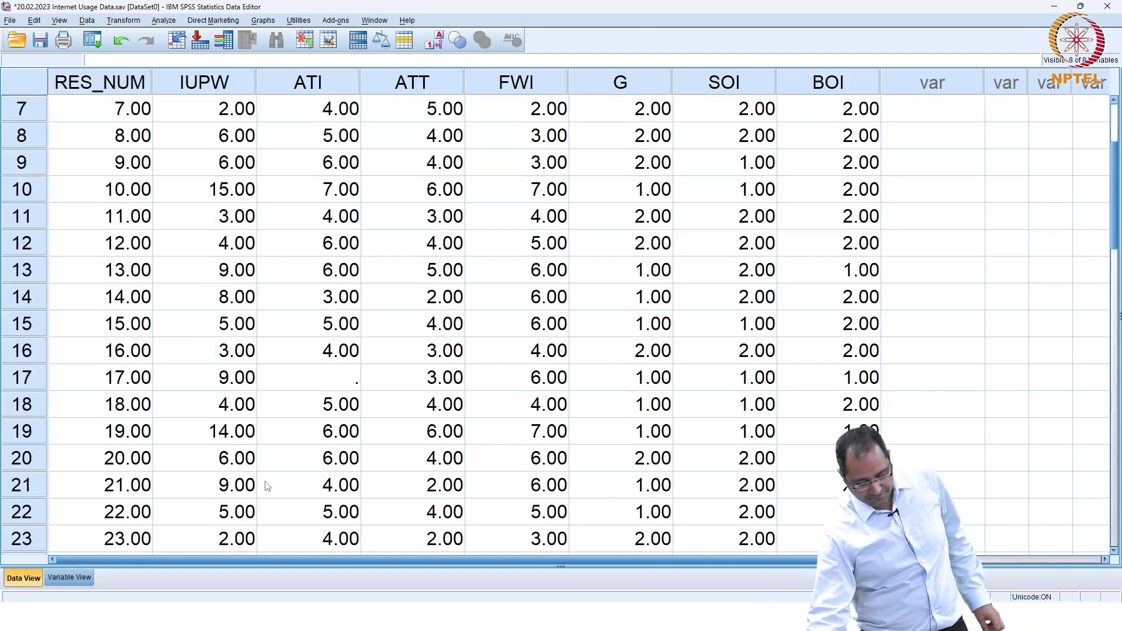
scroll(267, 486, down, 3)
scroll(267, 486, up, 5)
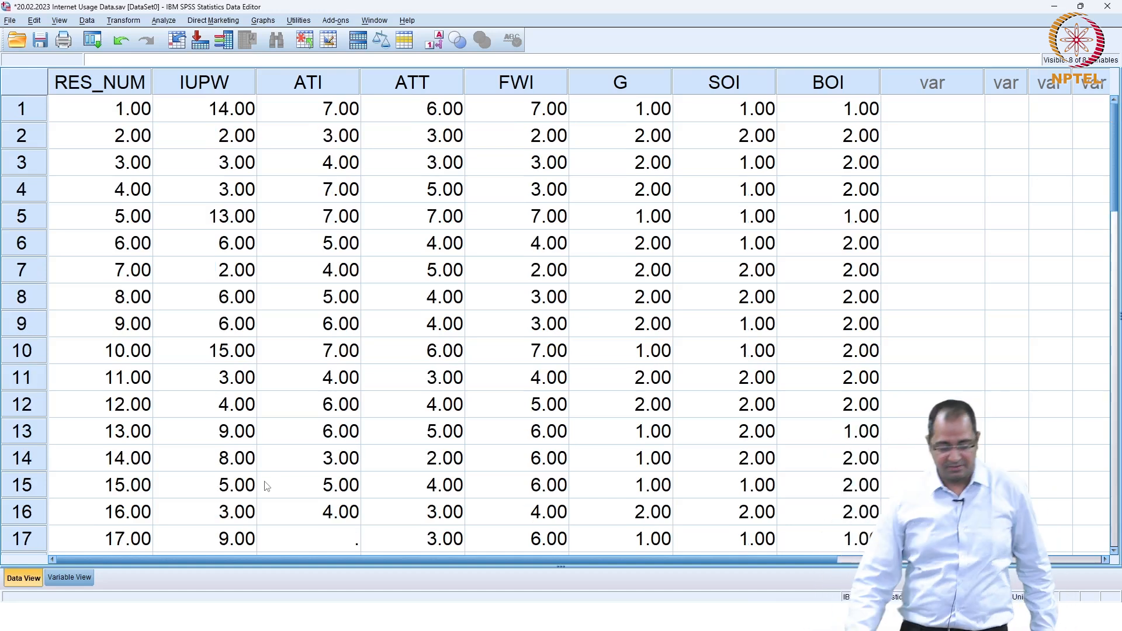
click(39, 41)
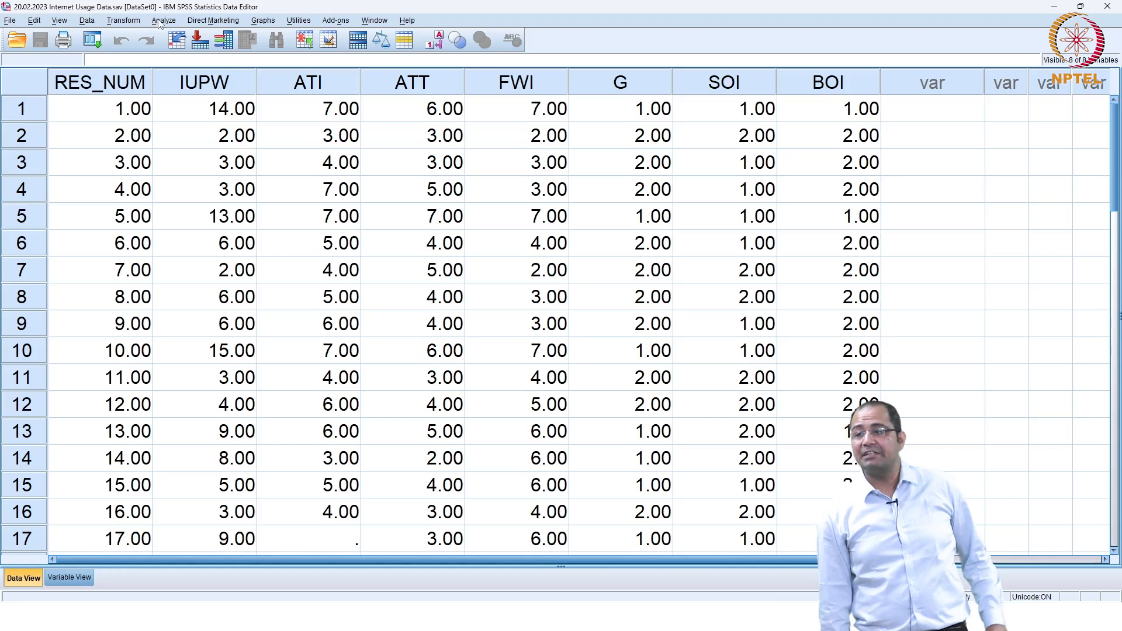
Step: Run Frequencies on the seven variables from internet usage through banking
click(159, 22)
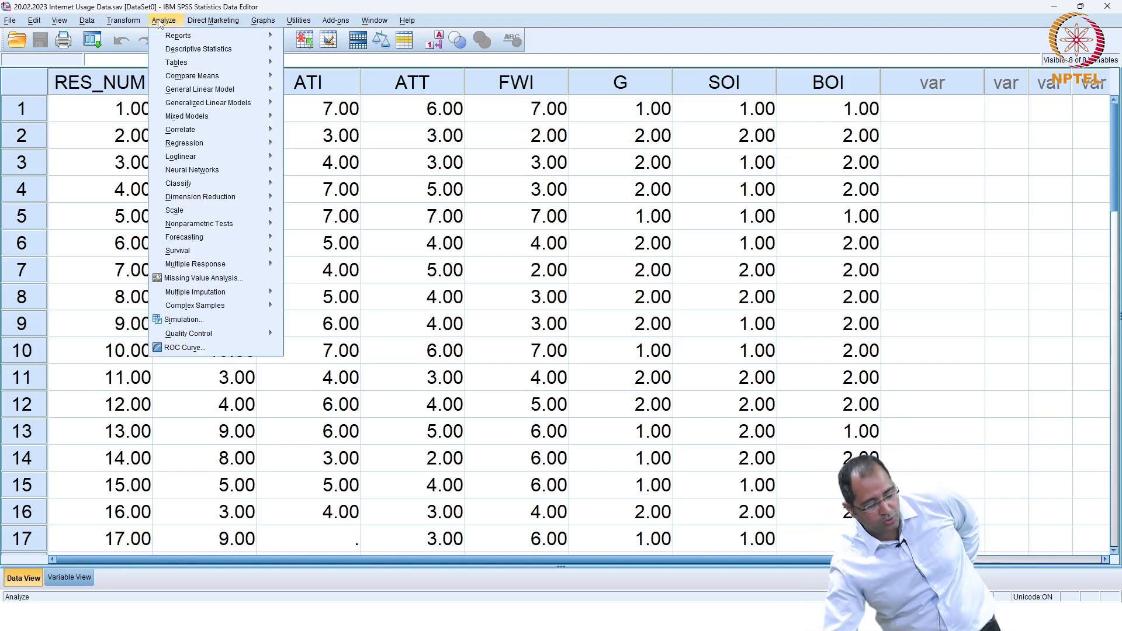
mouse_move(210, 48)
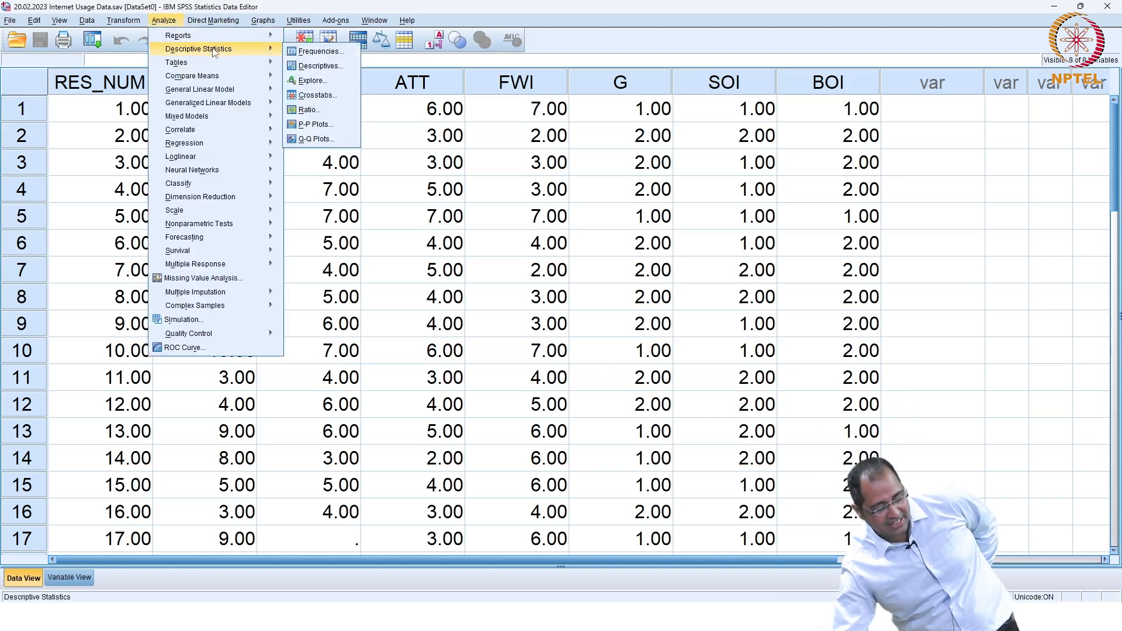
click(314, 53)
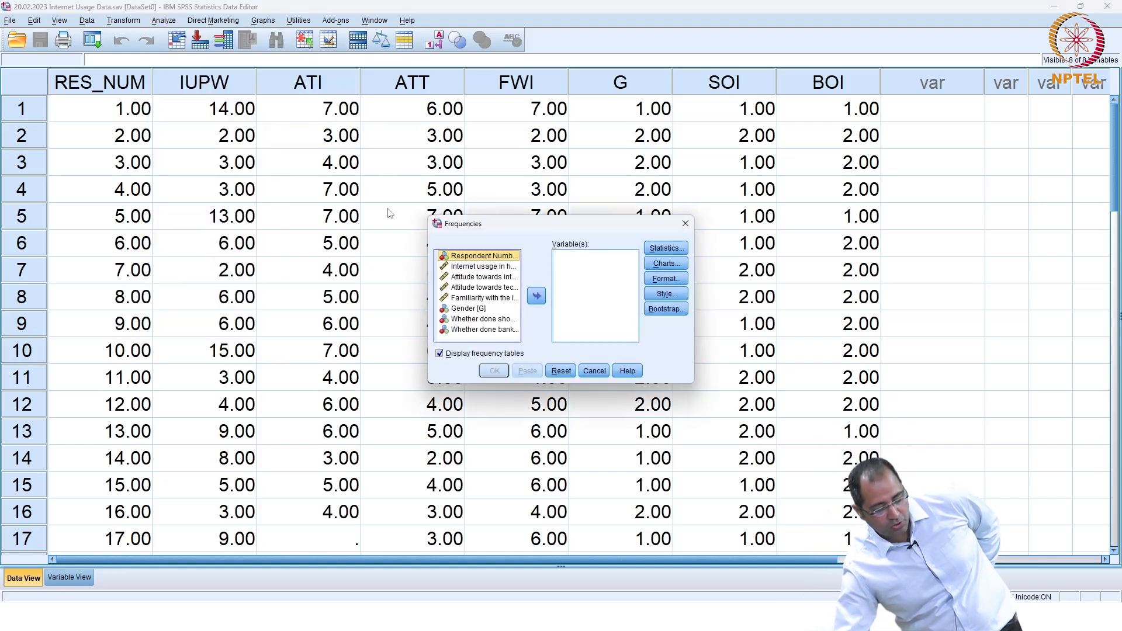
click(475, 270)
key(shift+Down)
key(shift+Down)
key(shift+Down)
key(shift+Down)
key(shift+Down)
key(shift+Down)
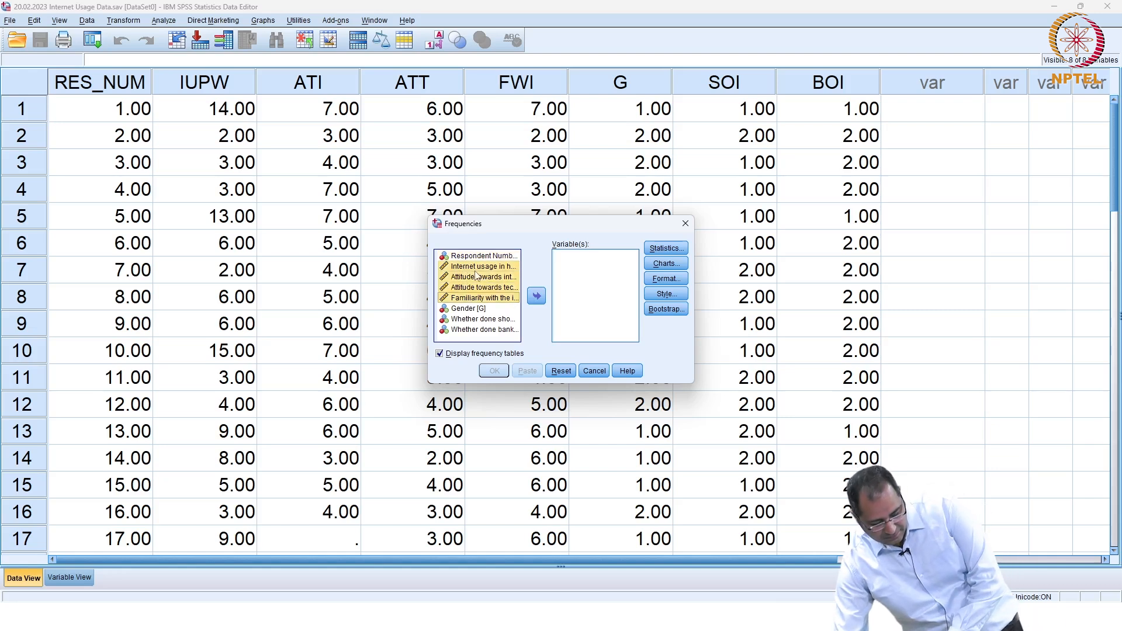
click(537, 296)
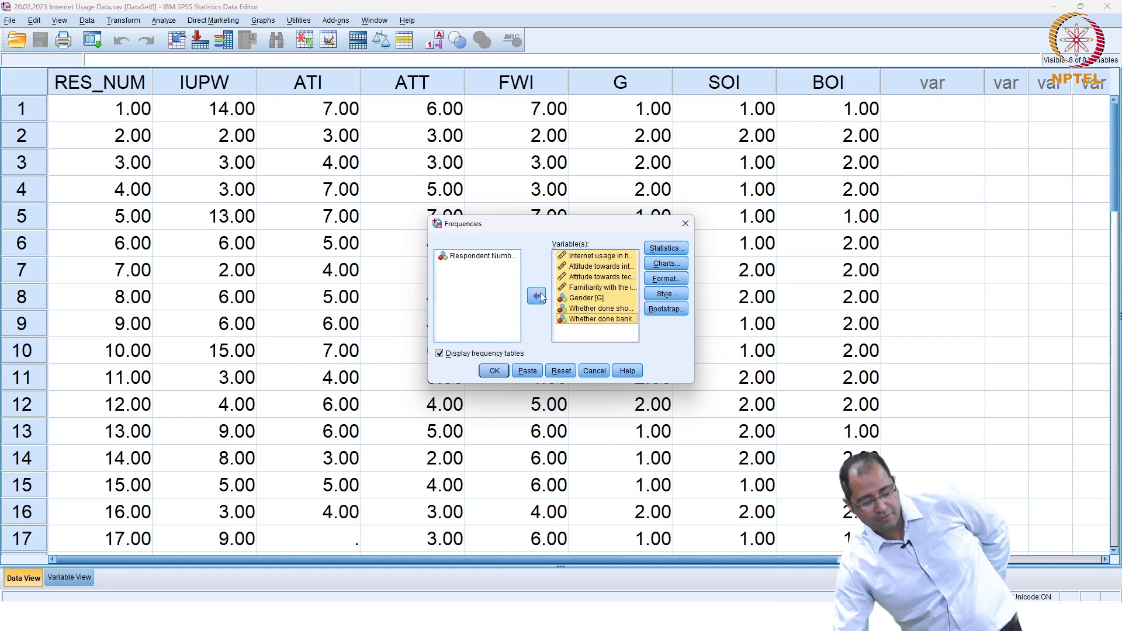
click(494, 372)
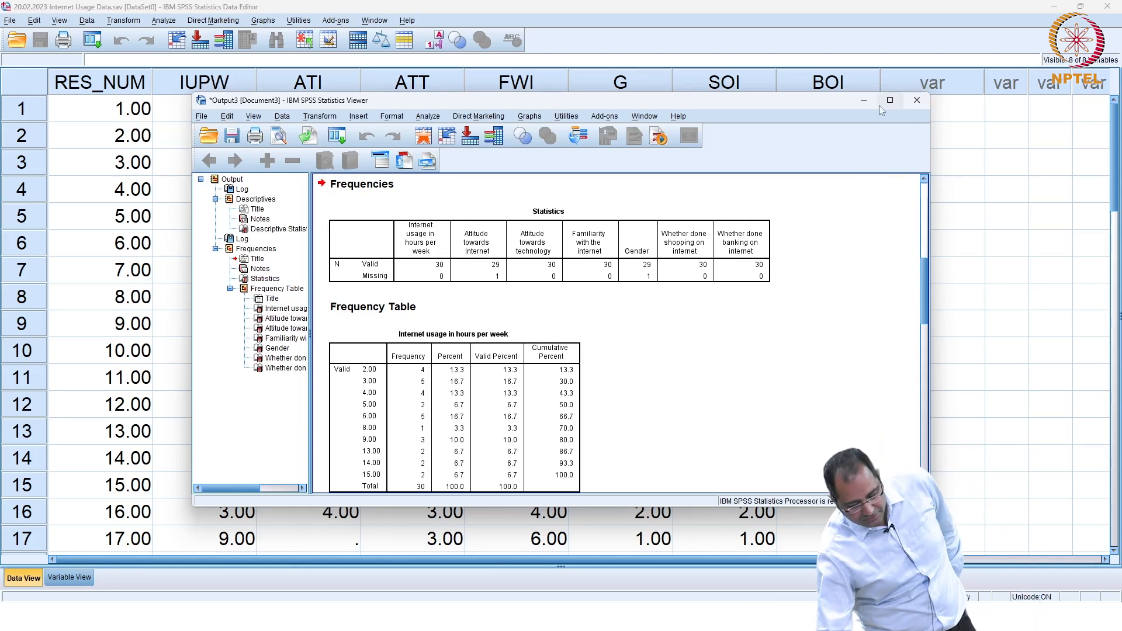
click(863, 100)
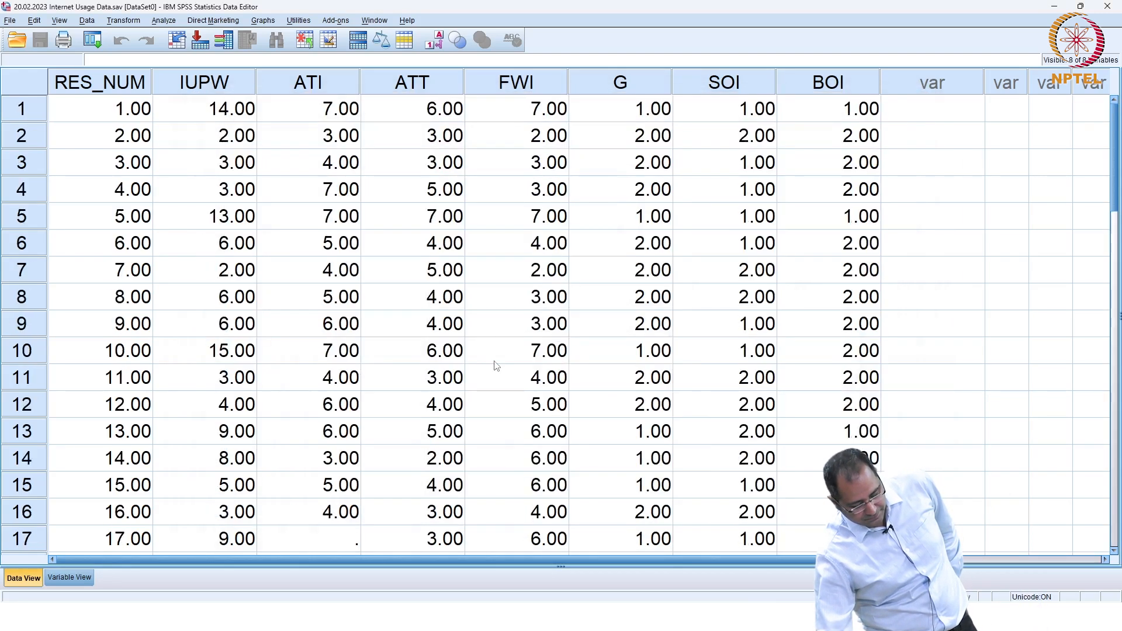
scroll(495, 365, down, 6)
scroll(495, 365, up, 3)
scroll(495, 365, up, 3)
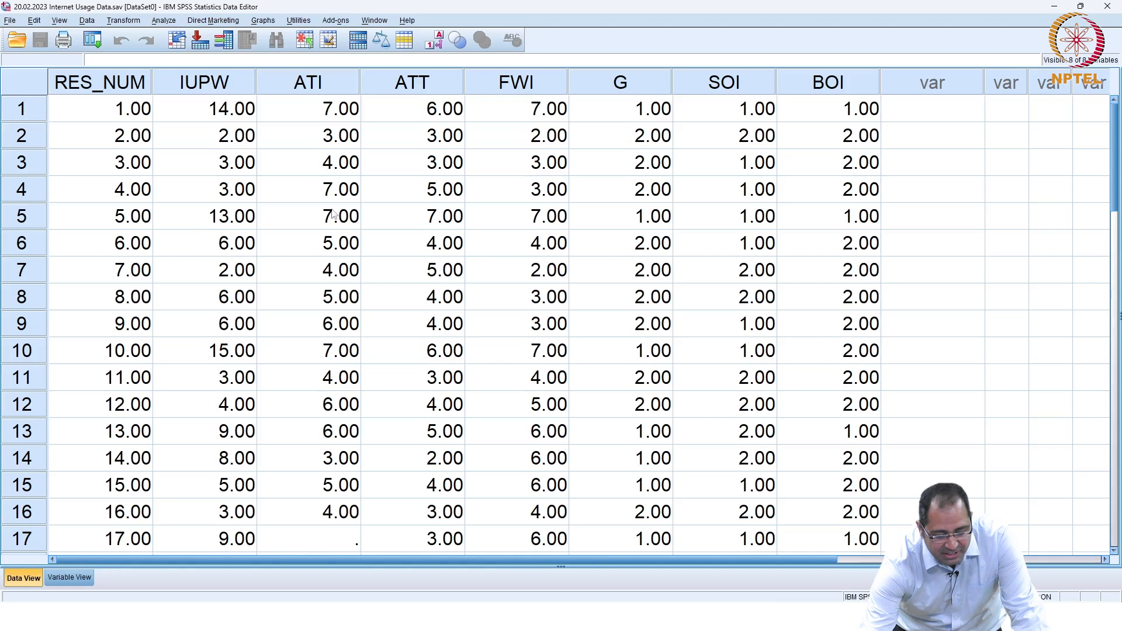
scroll(333, 214, down, 1)
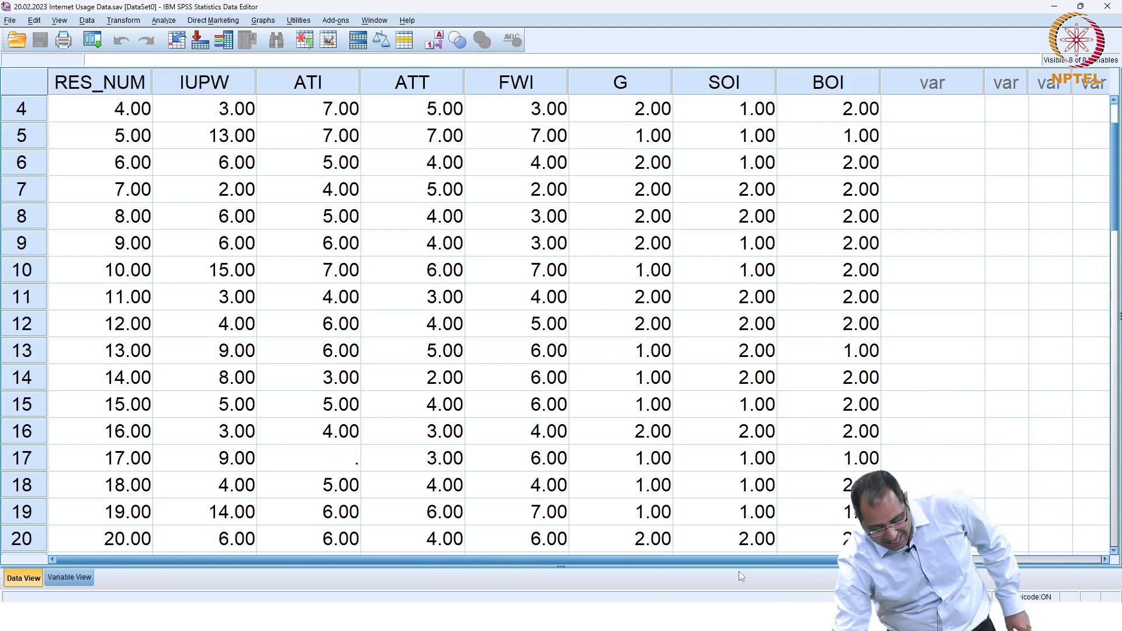
mouse_move(719, 620)
click(783, 550)
click(451, 244)
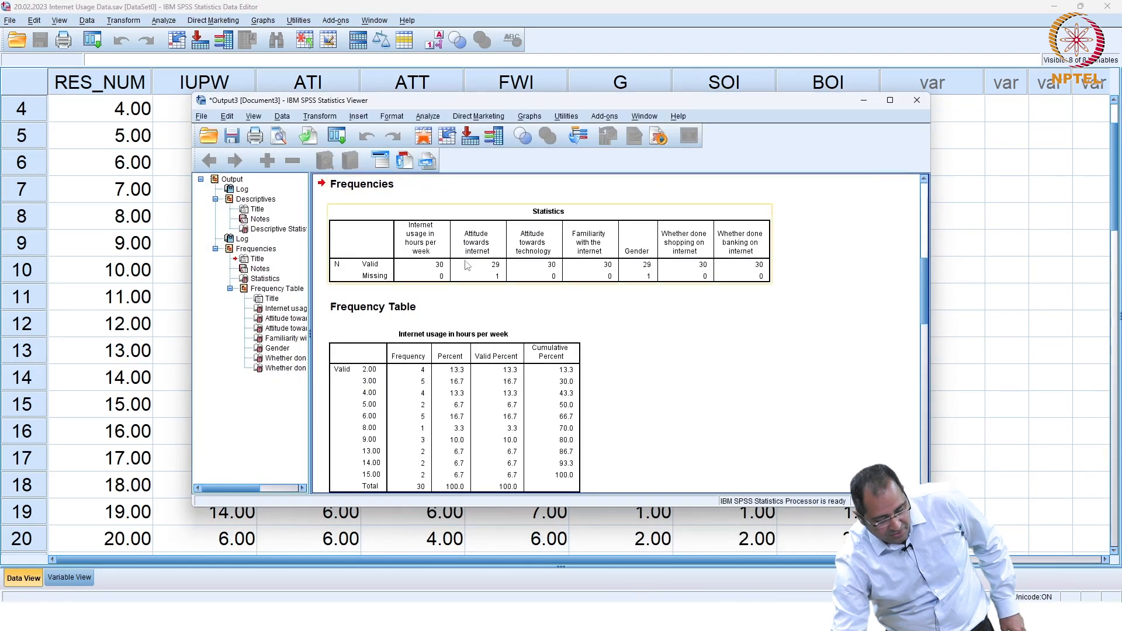
click(500, 284)
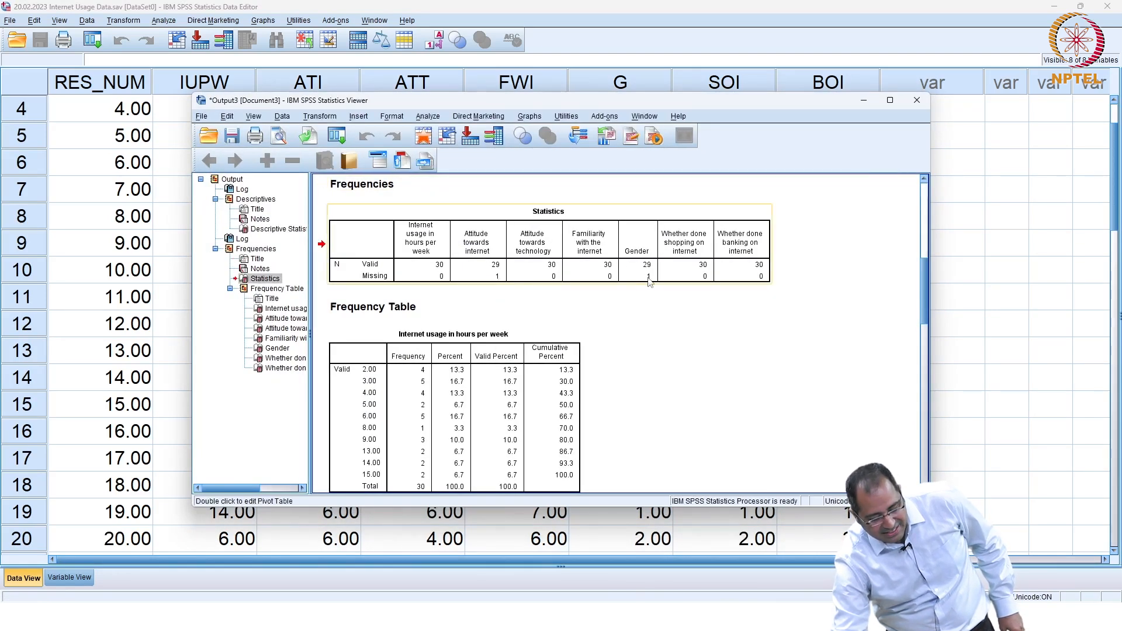
Step: Minimize the viewer and open Compute Variable, resetting the old FWI_1 = (7-FWI) formula
click(873, 100)
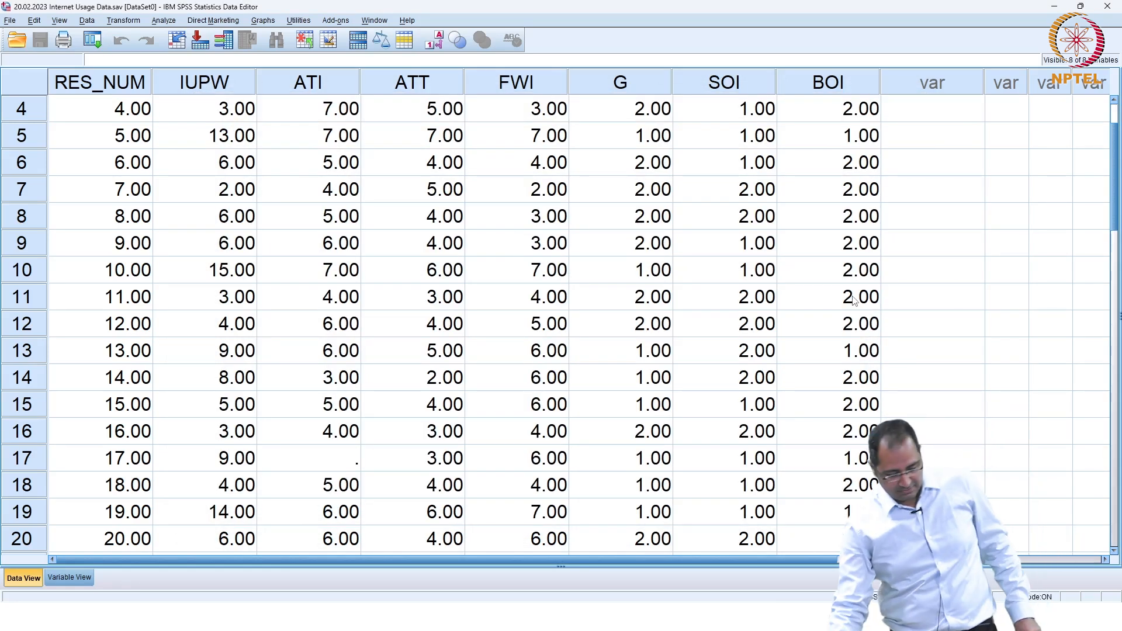
click(130, 21)
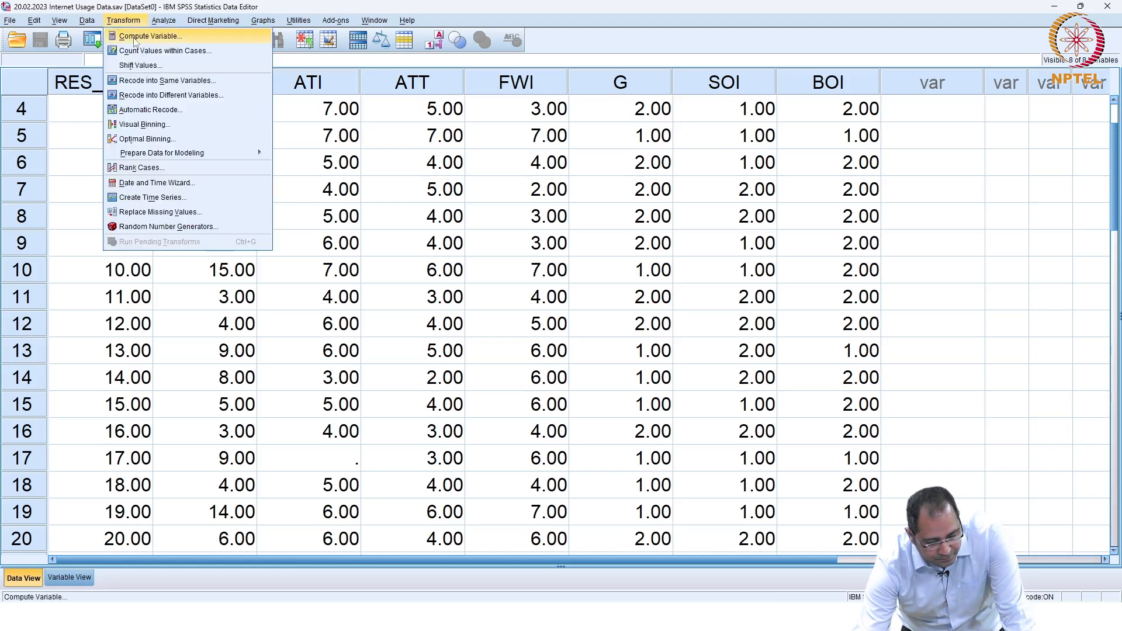
click(135, 37)
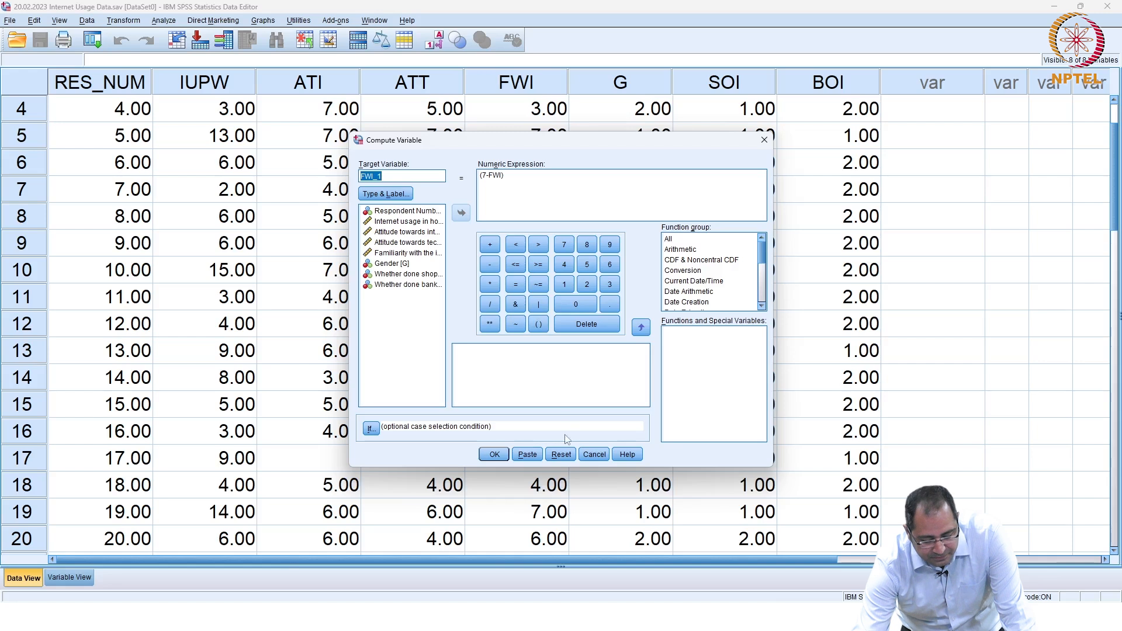
click(561, 454)
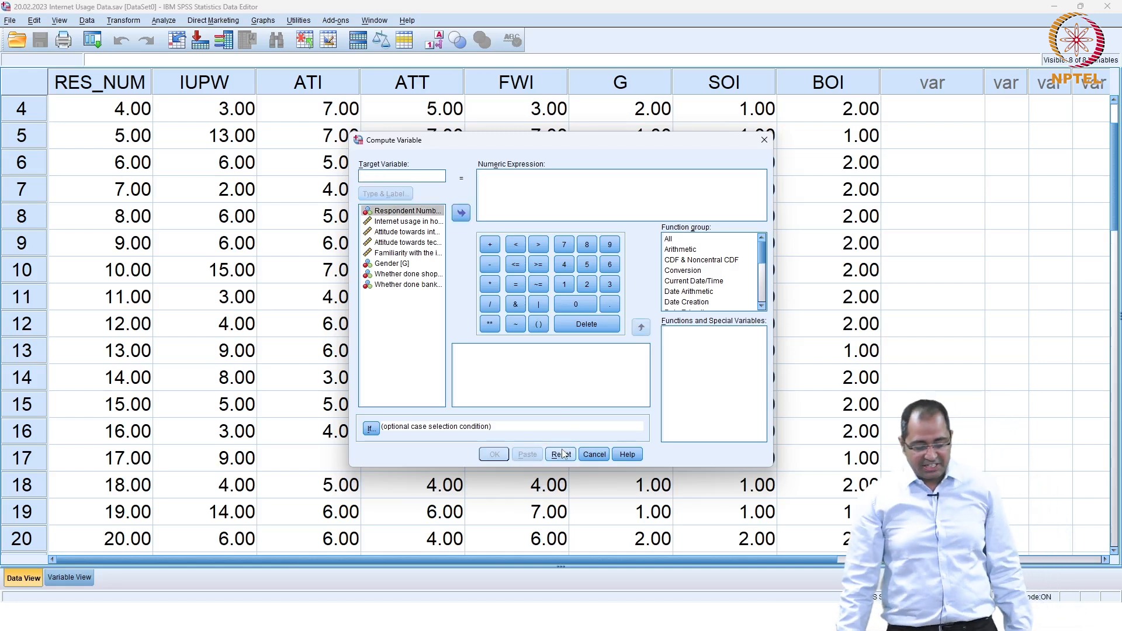
Step: Set the Compute Variable target to ATI_1 and insert the MISSING() function into the expression
text(ati)
key(BackSpace)
text(ATI_1)
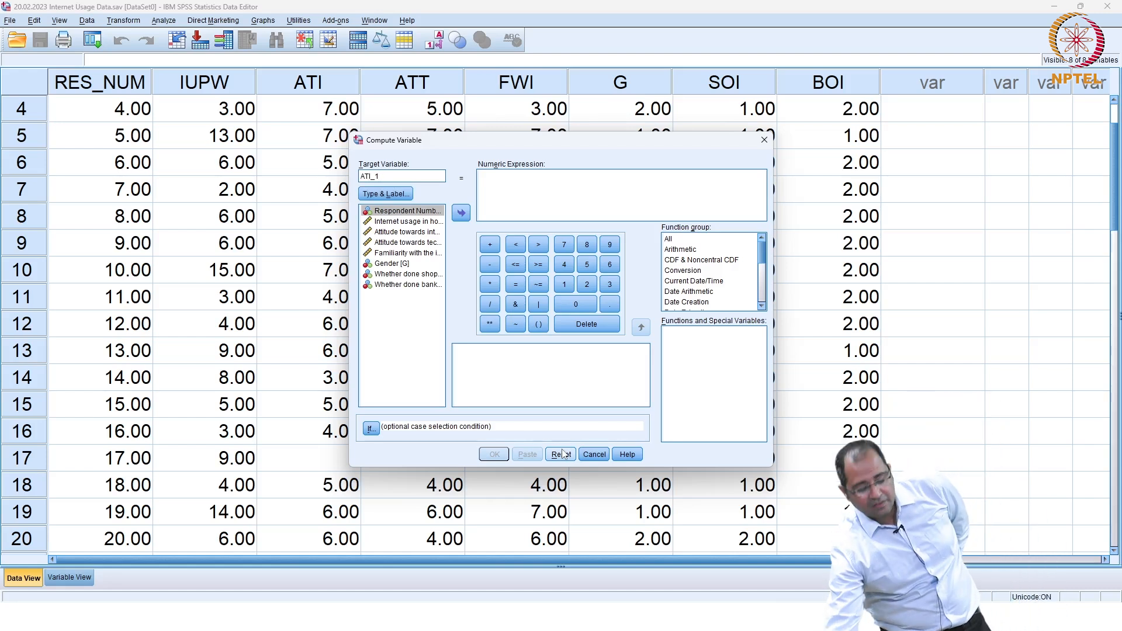
click(669, 240)
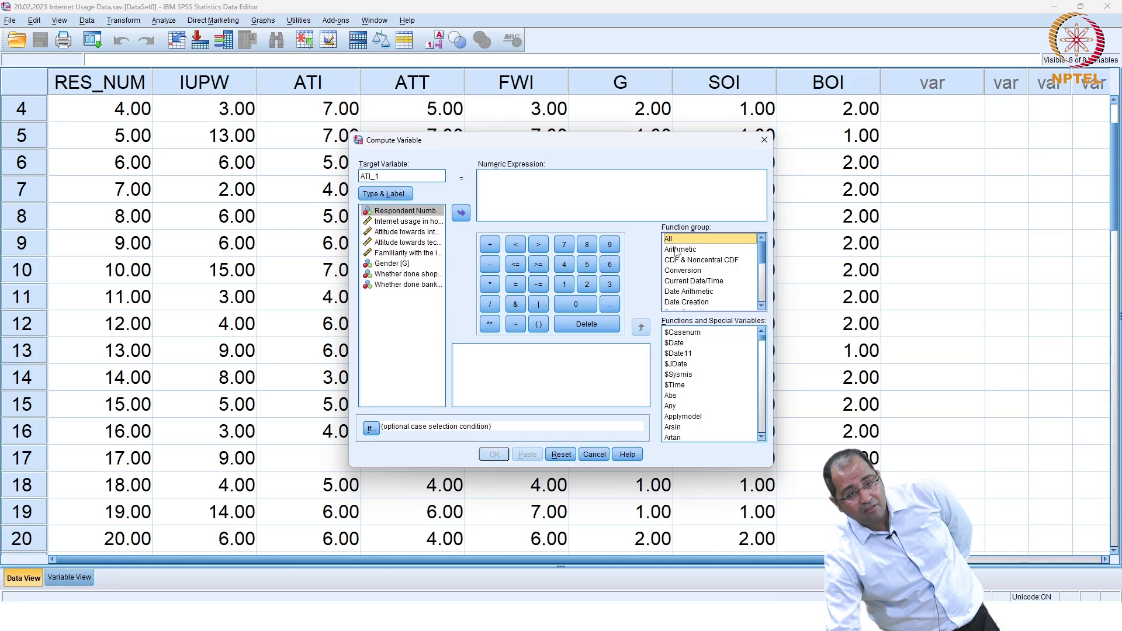
click(686, 356)
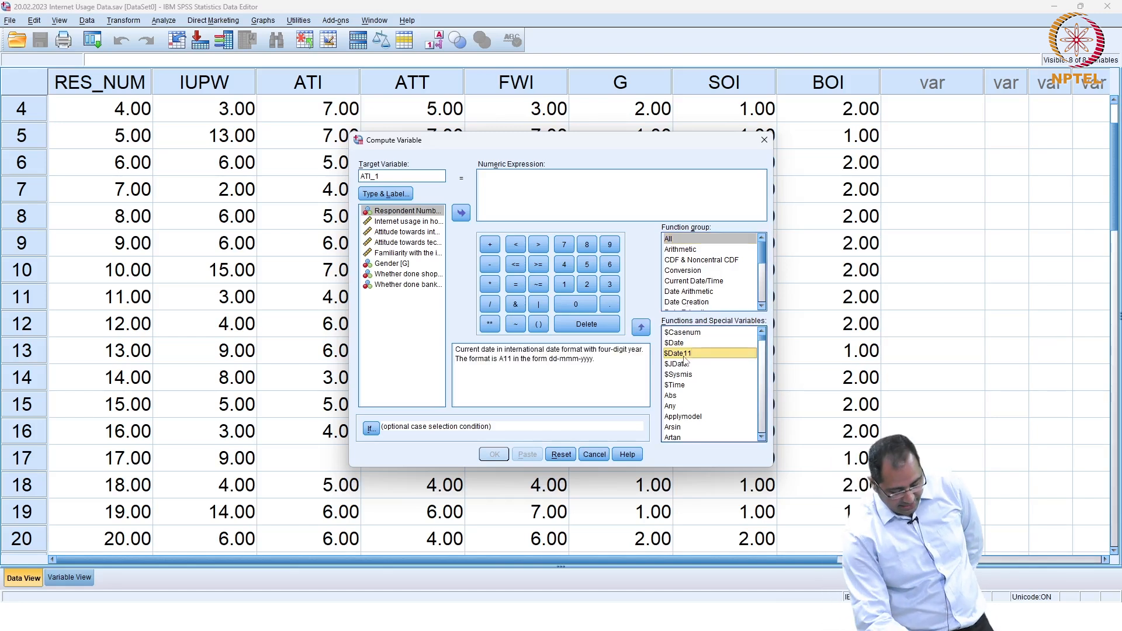
key(m)
key(m)
key(m)
key(m)
key(m)
key(m)
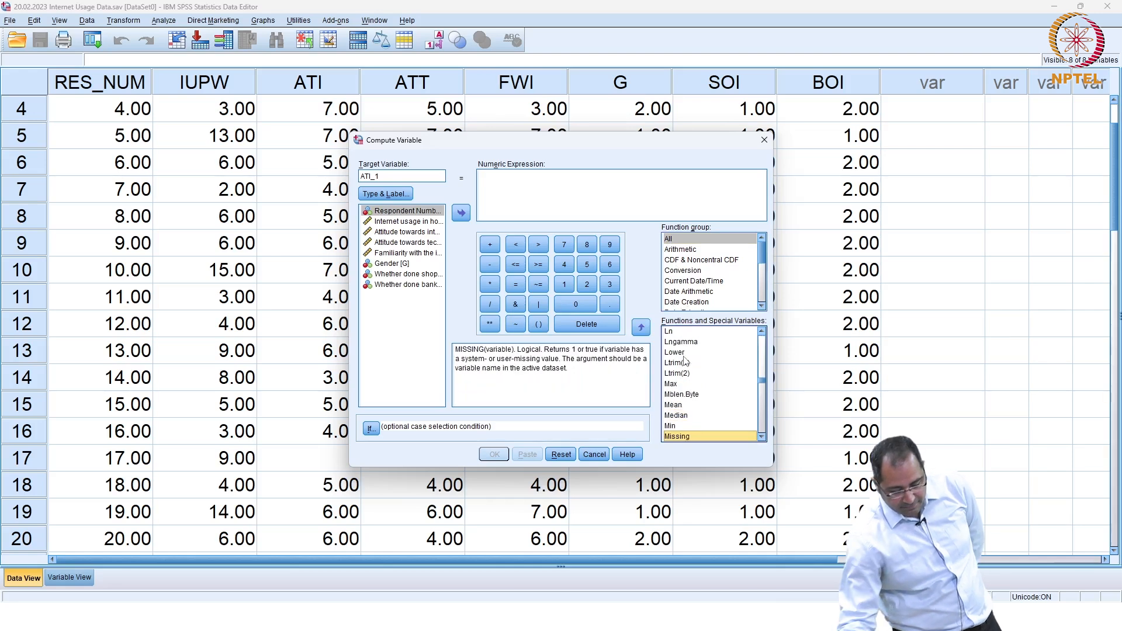
double_click(678, 436)
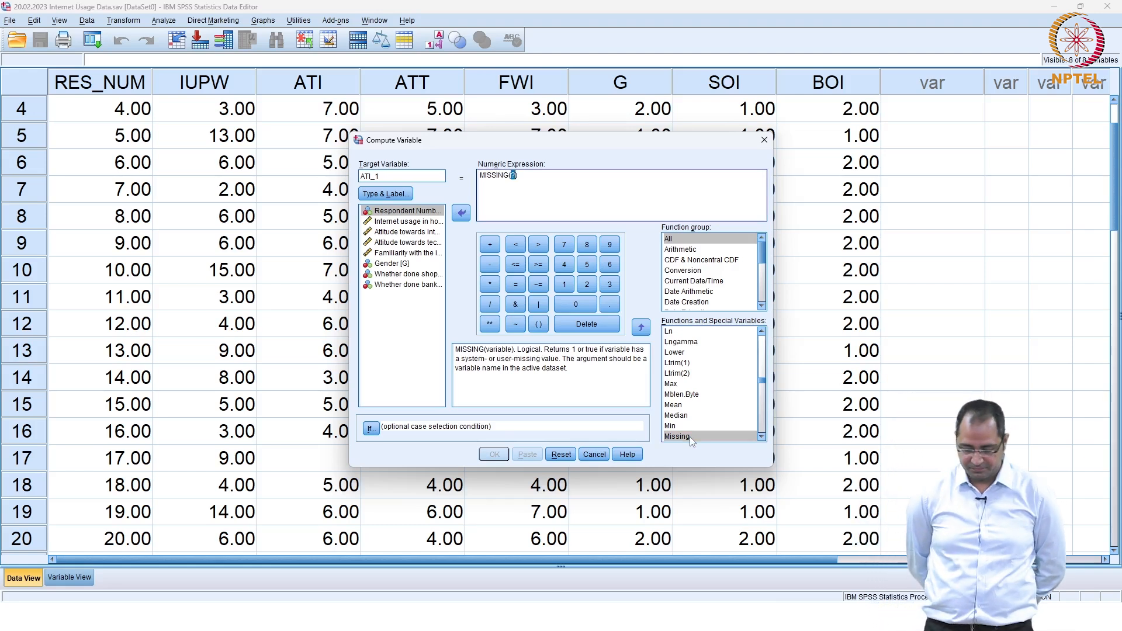
Step: Enlarge the data grid font to size 28
click(65, 21)
click(99, 75)
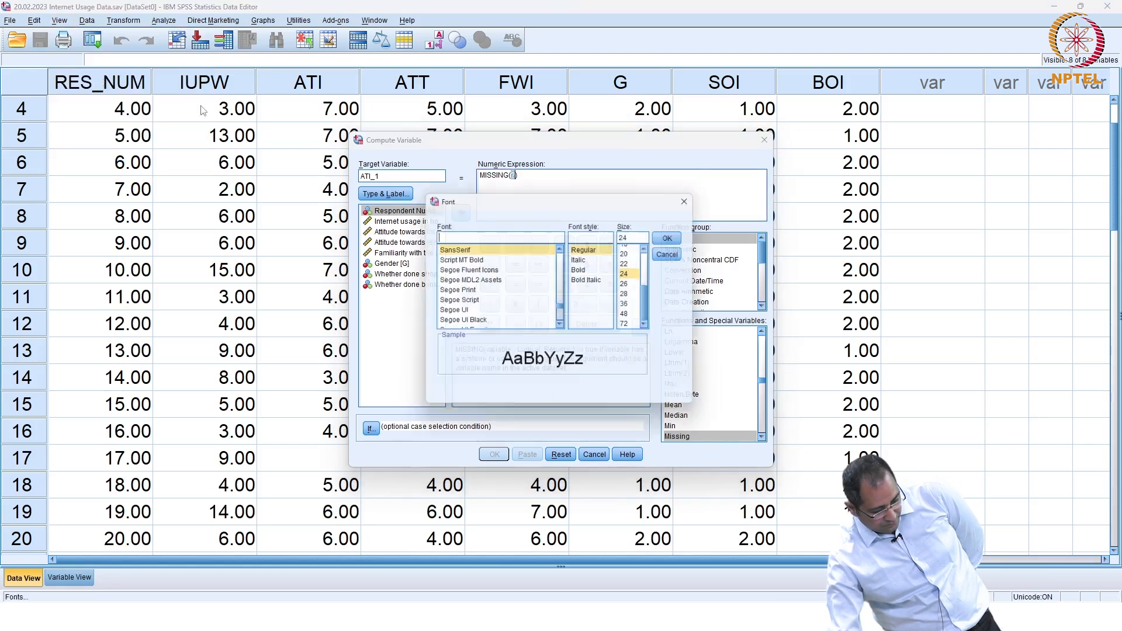
click(629, 294)
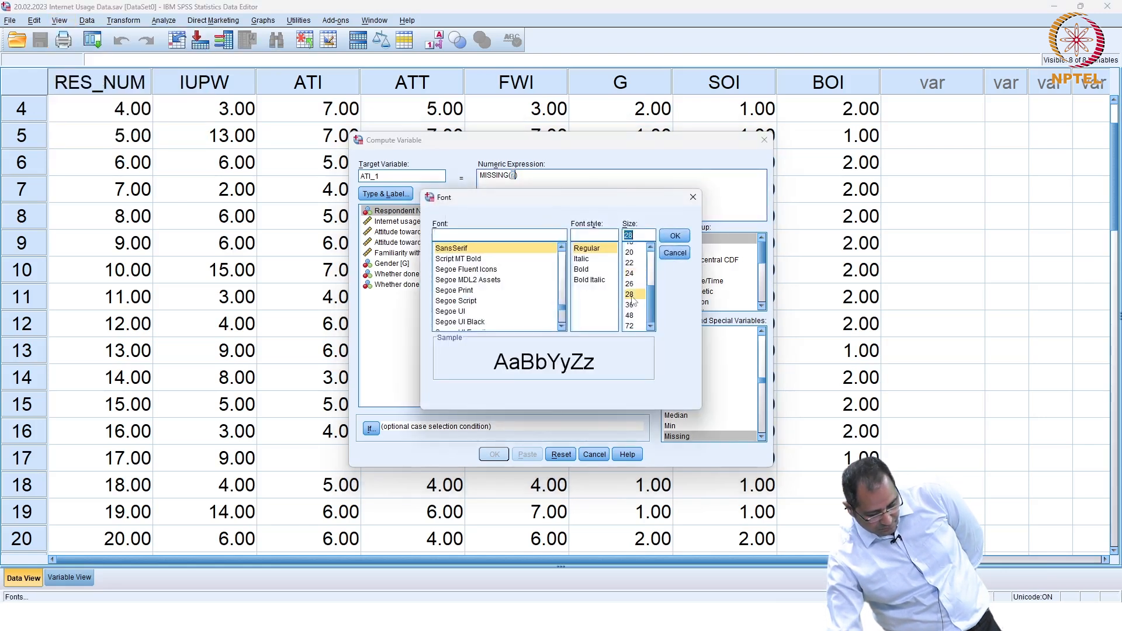
click(675, 236)
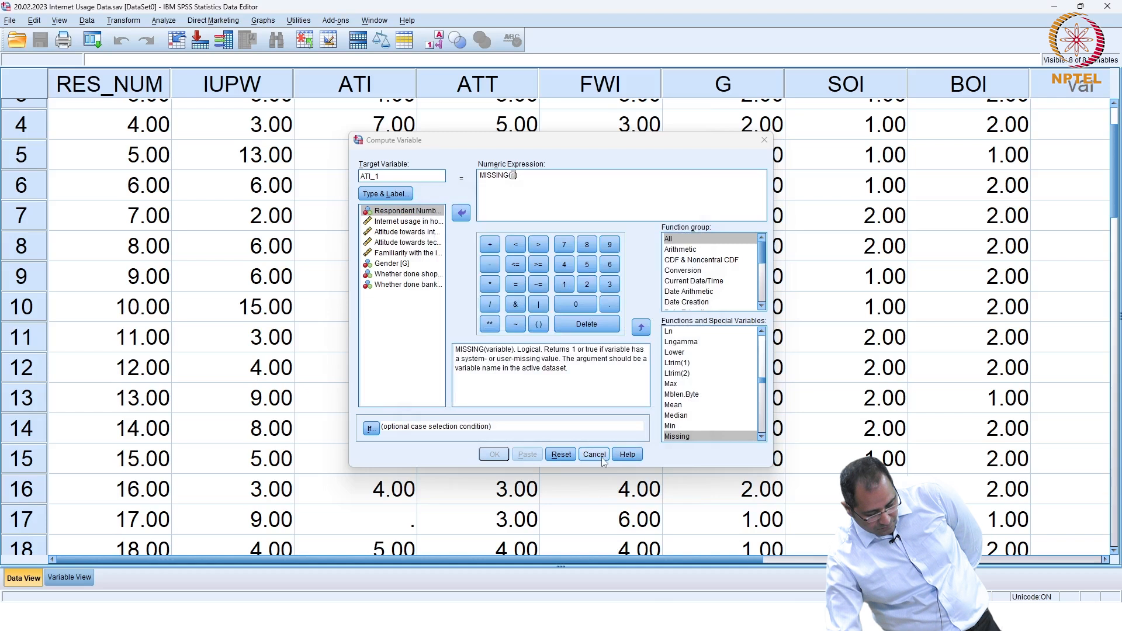
Step: Reset the Compute Variable dialog and reopen it from the Transform menu
click(568, 454)
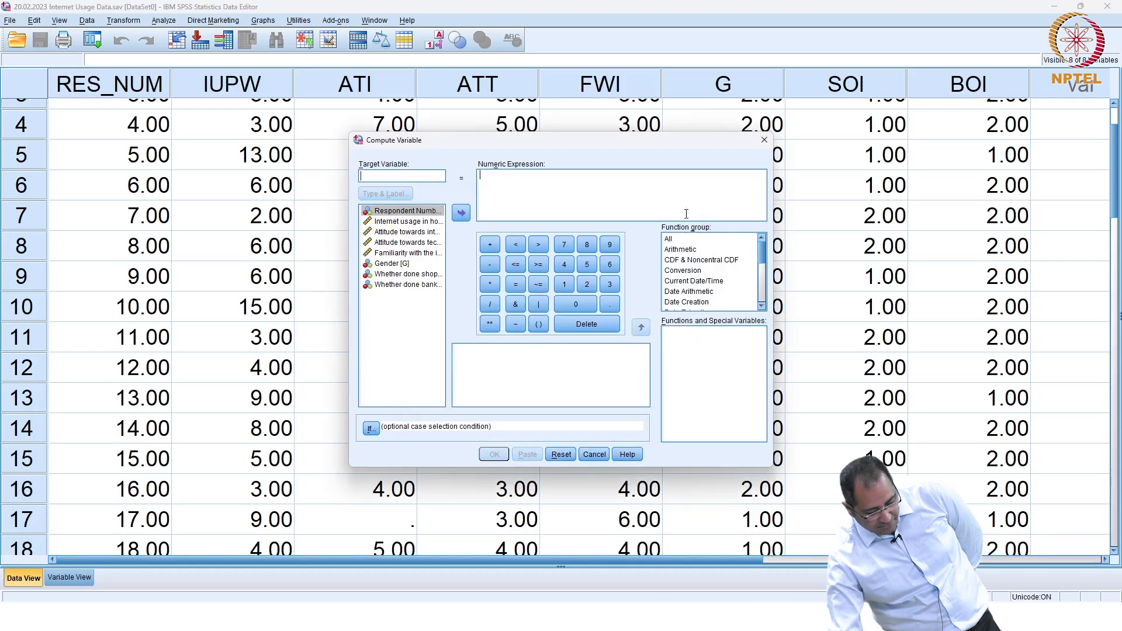
click(764, 141)
scroll(508, 240, up, 1)
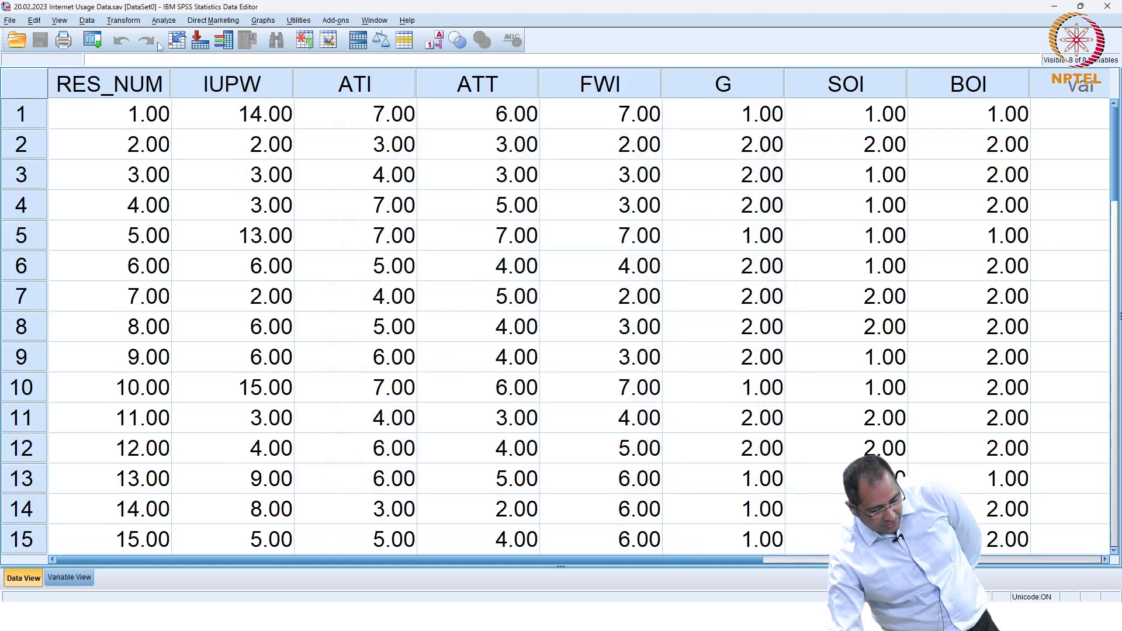
click(122, 21)
click(128, 37)
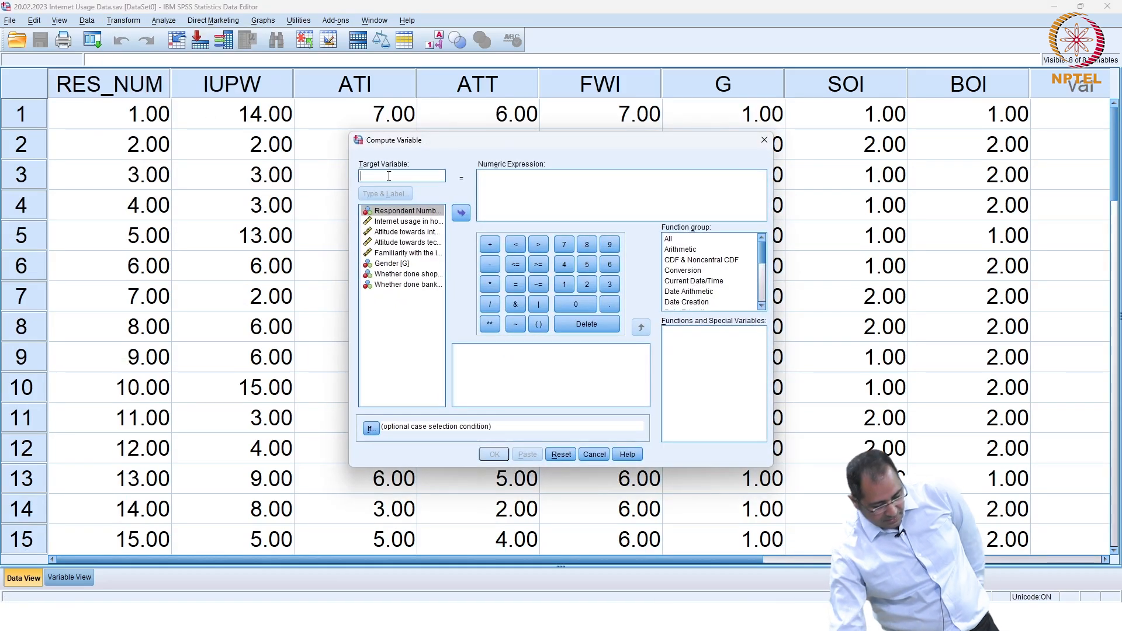
Step: Compute ATI_1 = MISSING(ATI) to flag cases with a missing ATI value
text(ATI_)
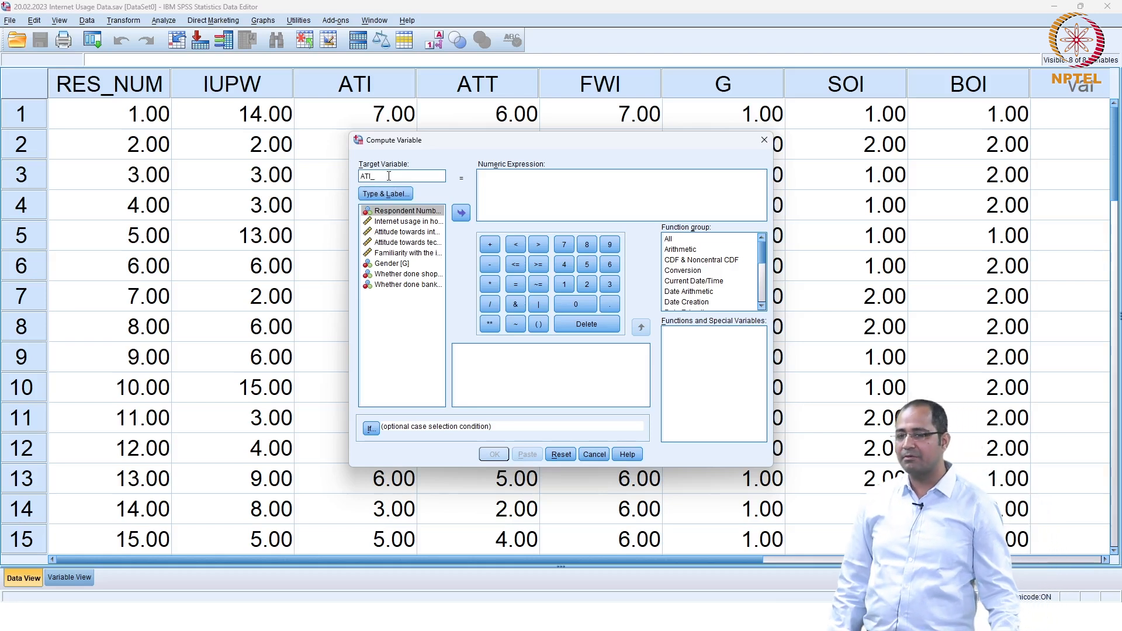
text(1)
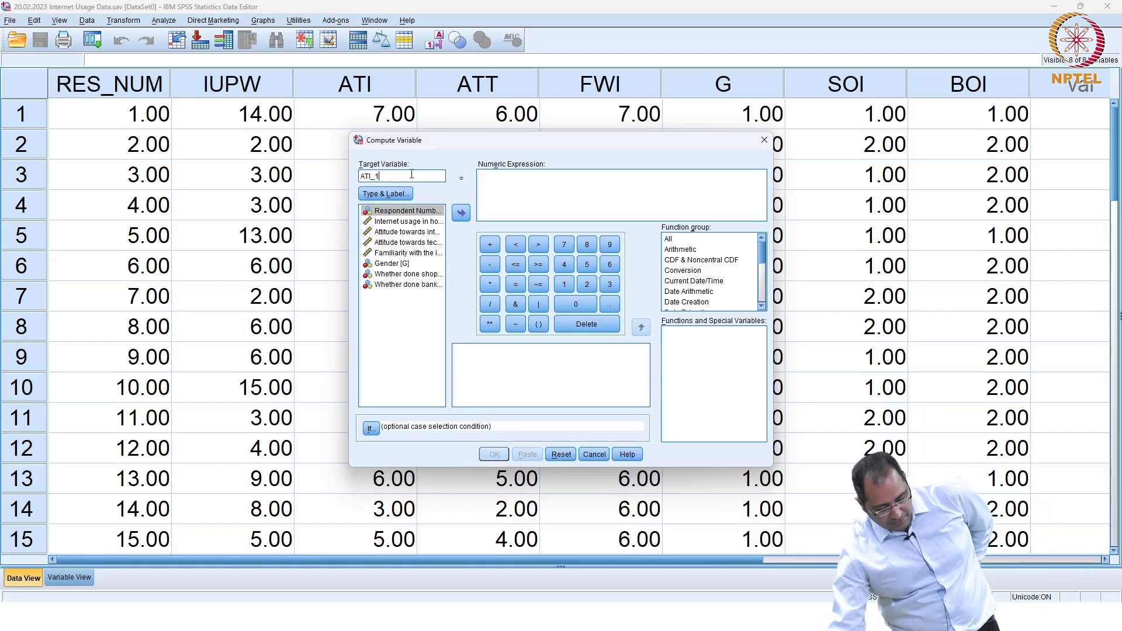
click(676, 241)
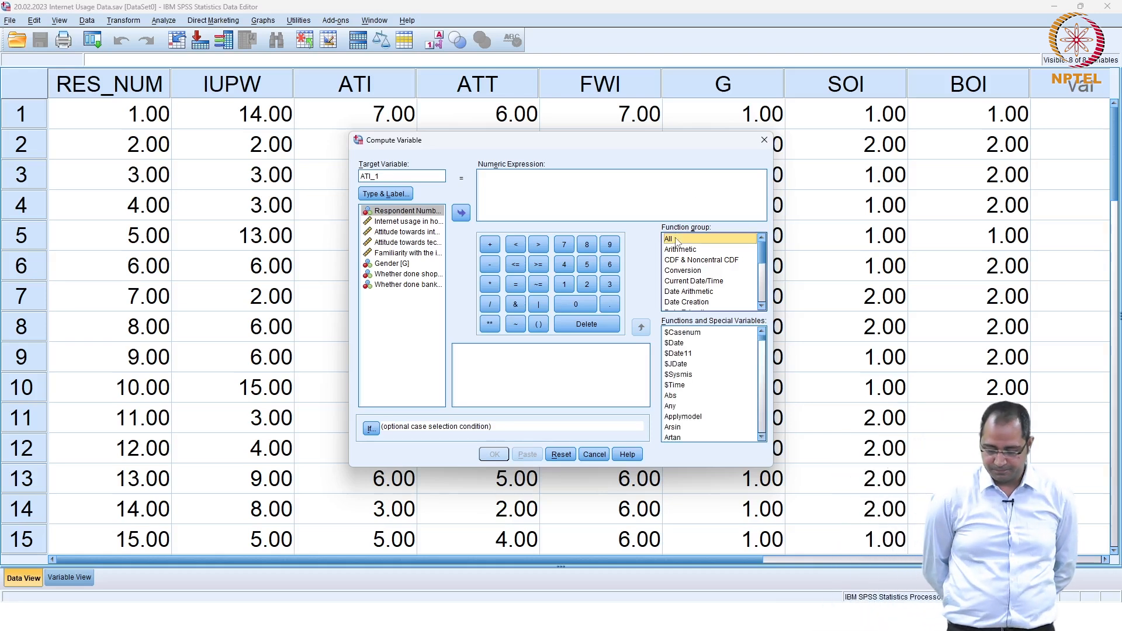
click(685, 354)
key(m)
key(m)
key(m)
key(m)
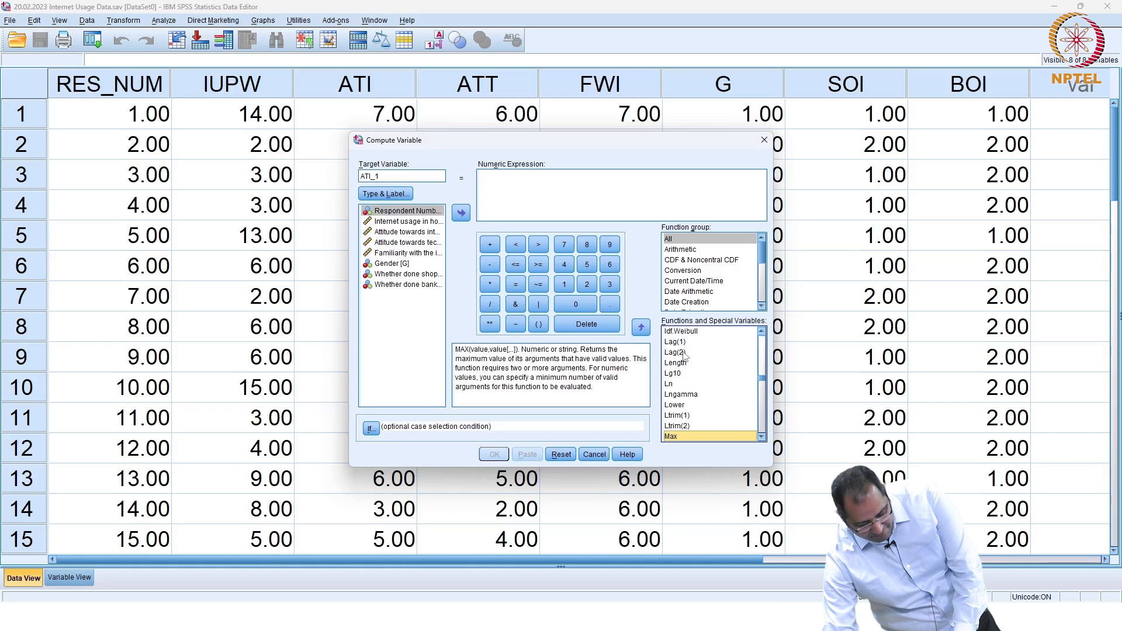
key(m)
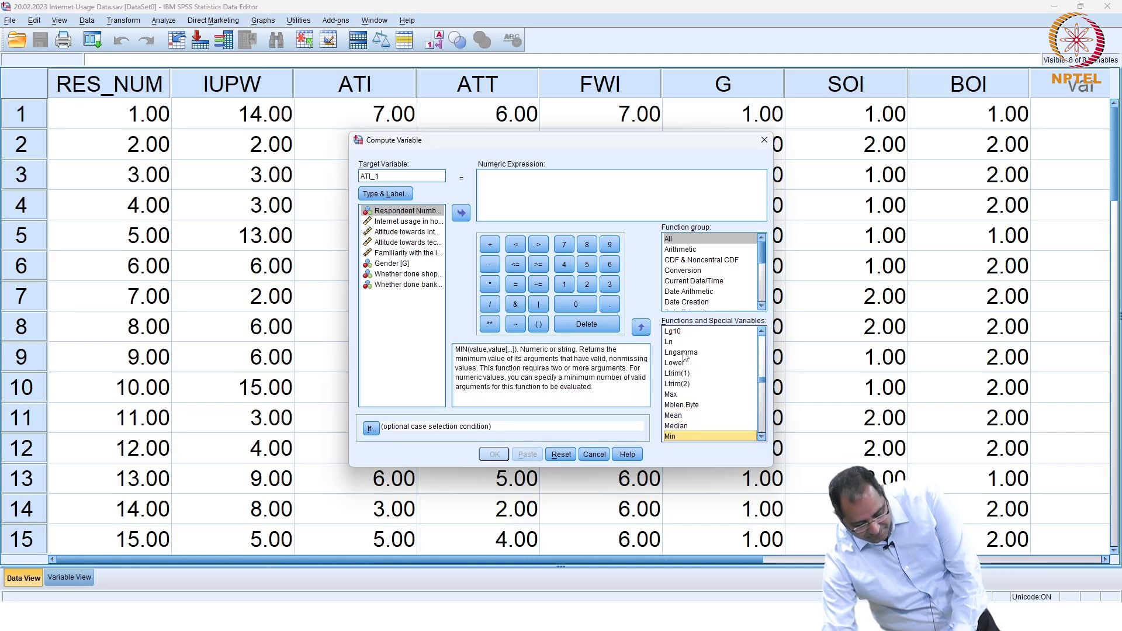
key(m)
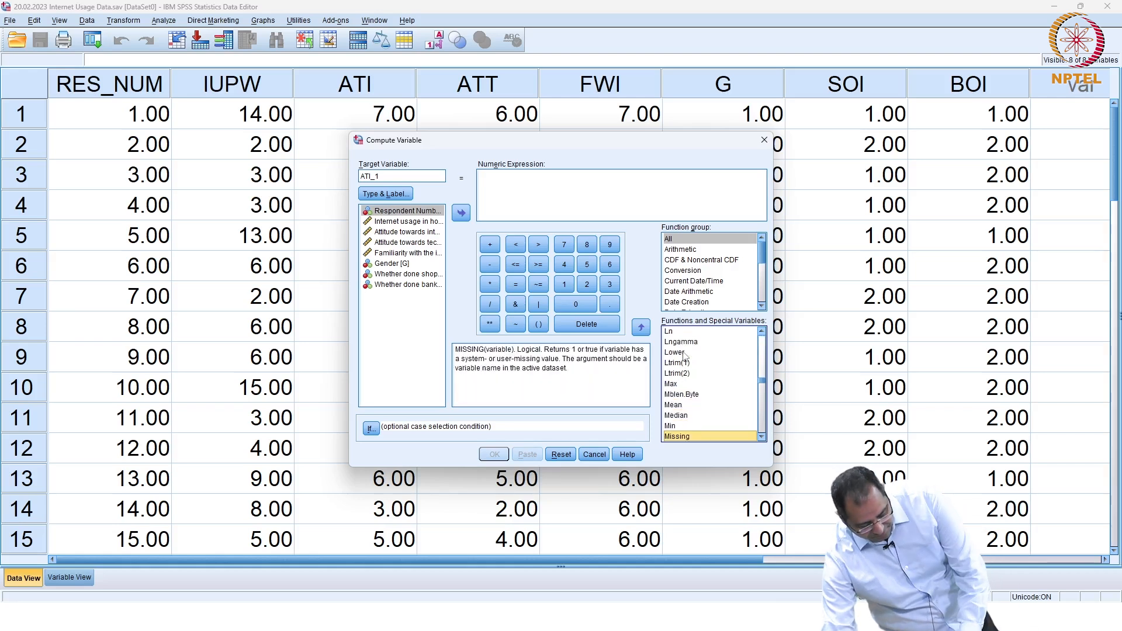
double_click(677, 437)
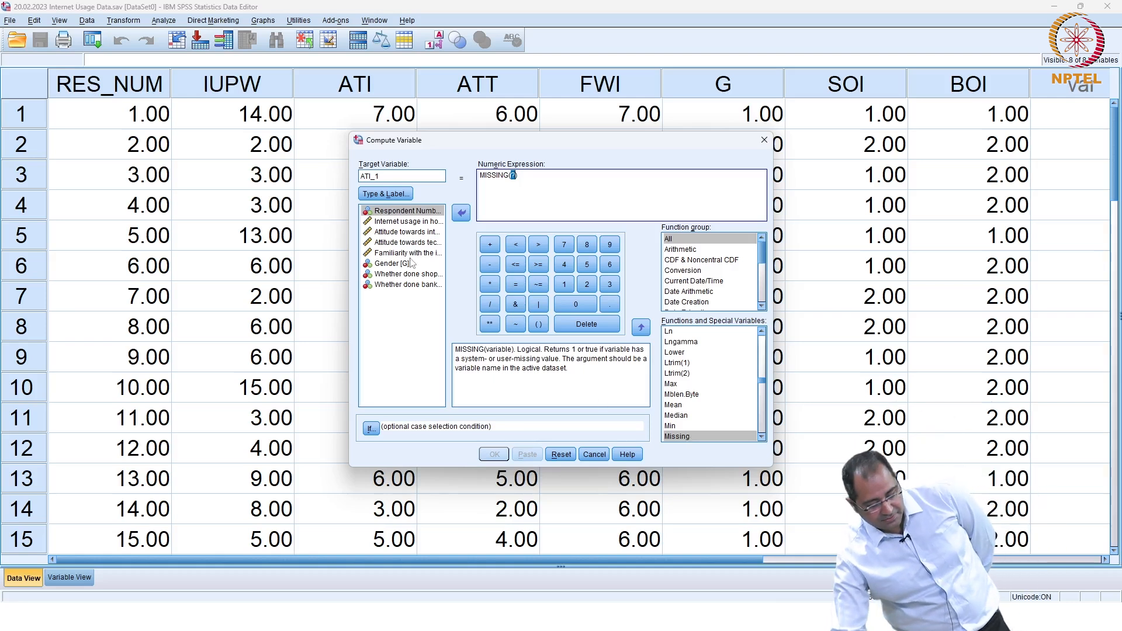
click(408, 233)
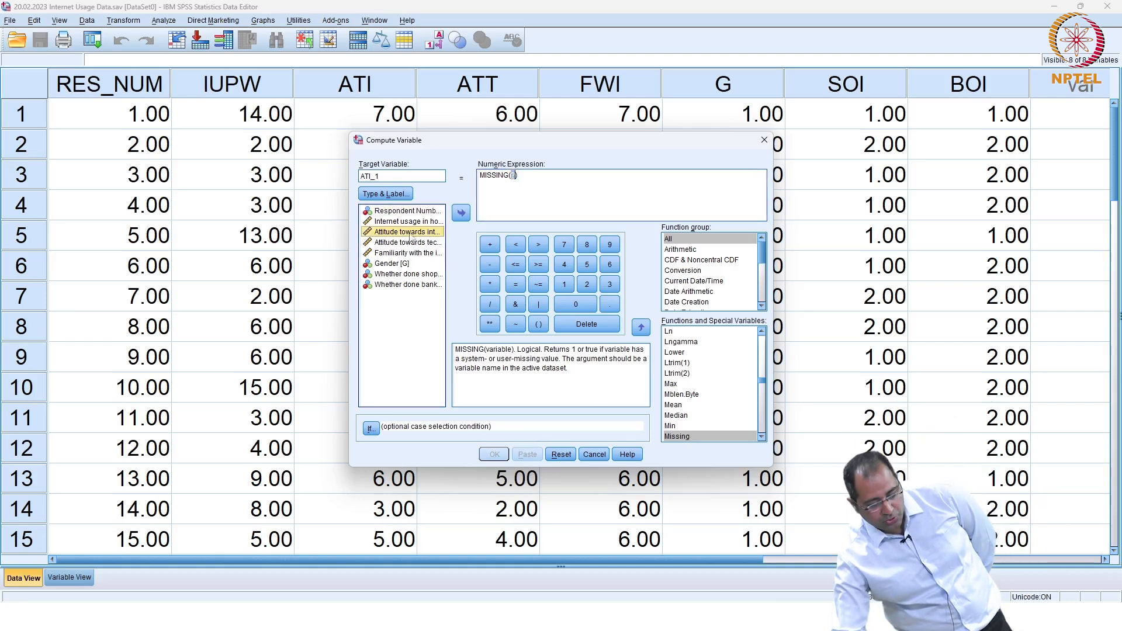
click(462, 214)
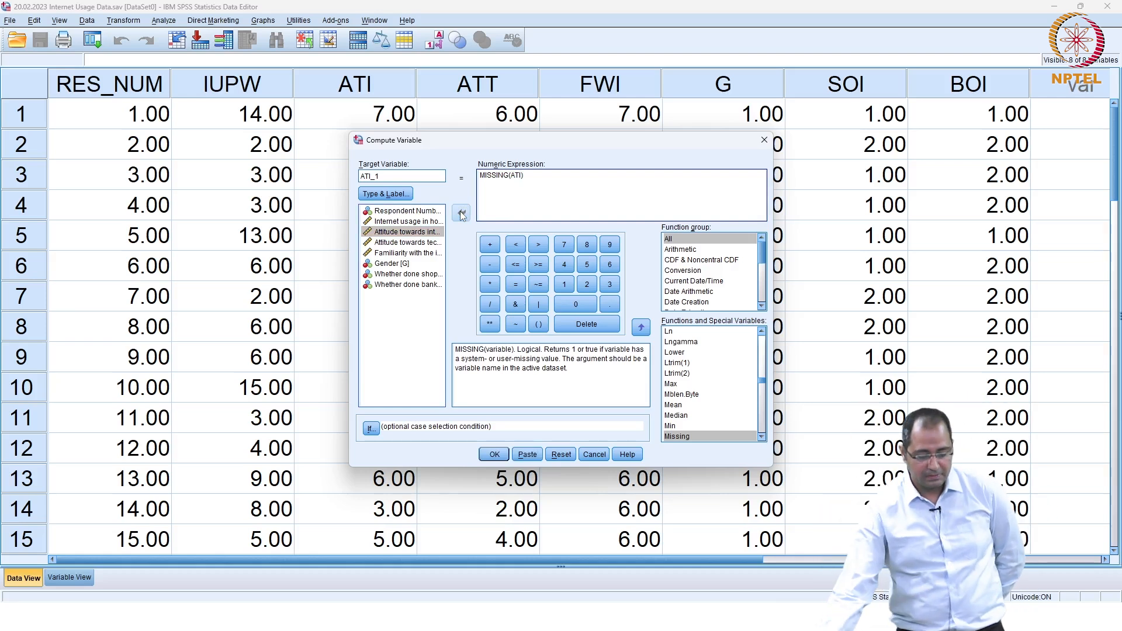
click(495, 454)
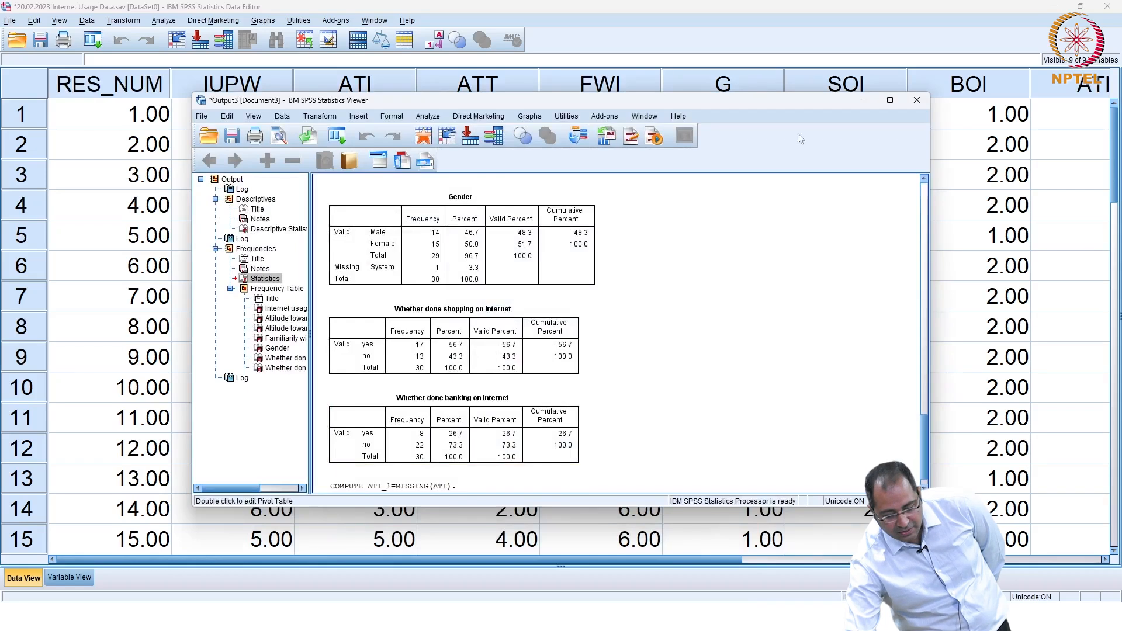
Step: Hide the output and go to case 17, whose ATI is missing and ATI_1 shows 1.00
click(859, 102)
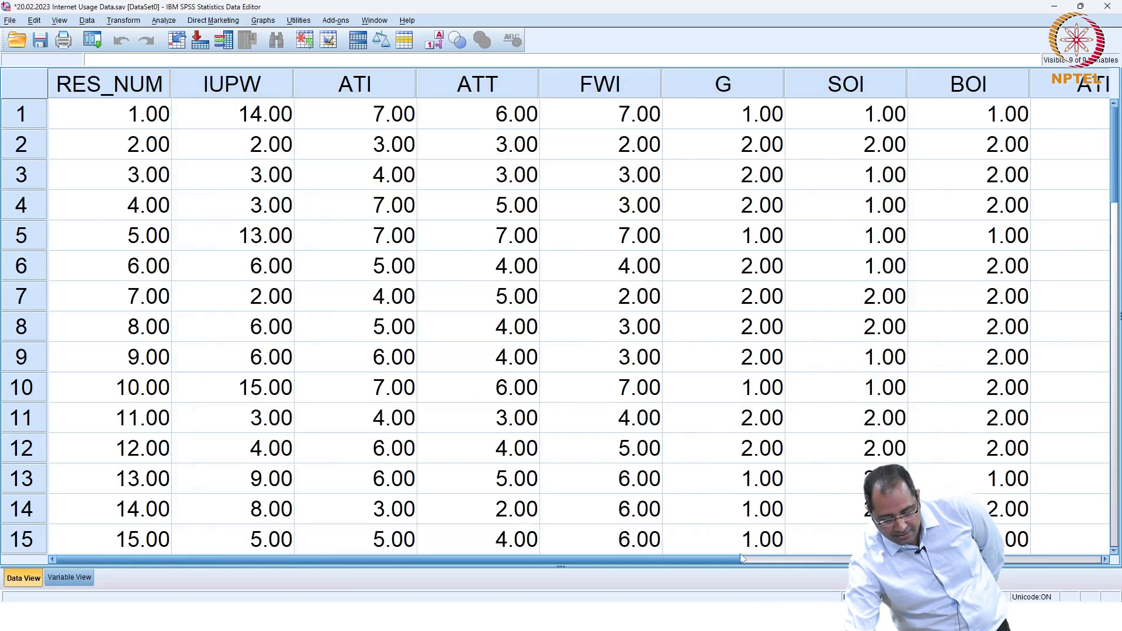
drag(723, 560, 902, 561)
scroll(859, 377, down, 4)
scroll(859, 377, up, 4)
scroll(858, 377, down, 2)
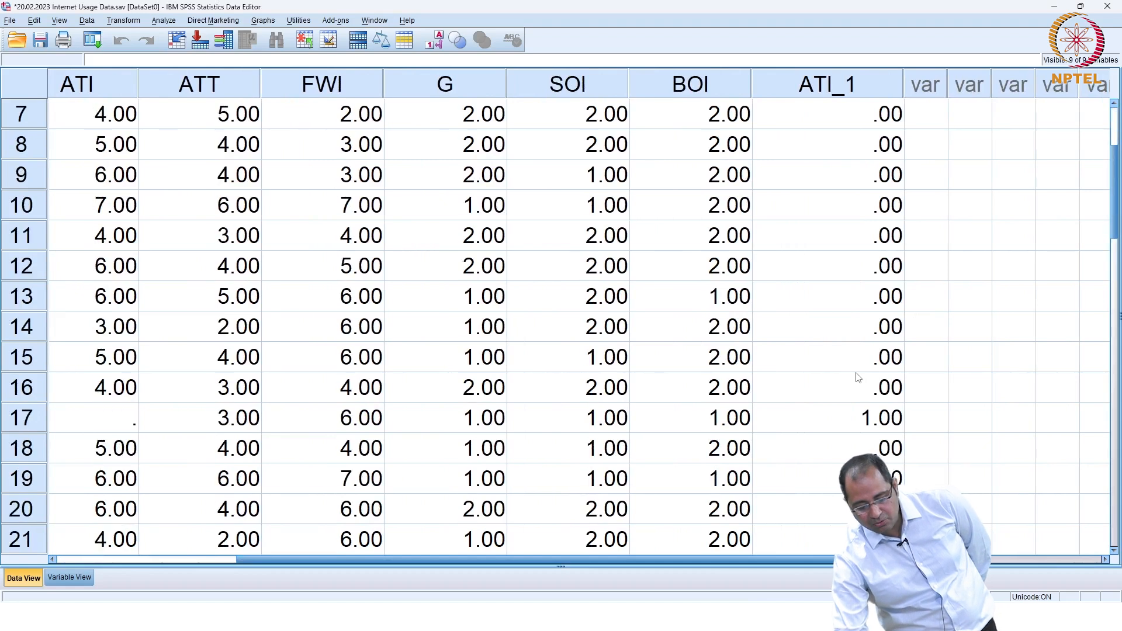
click(862, 420)
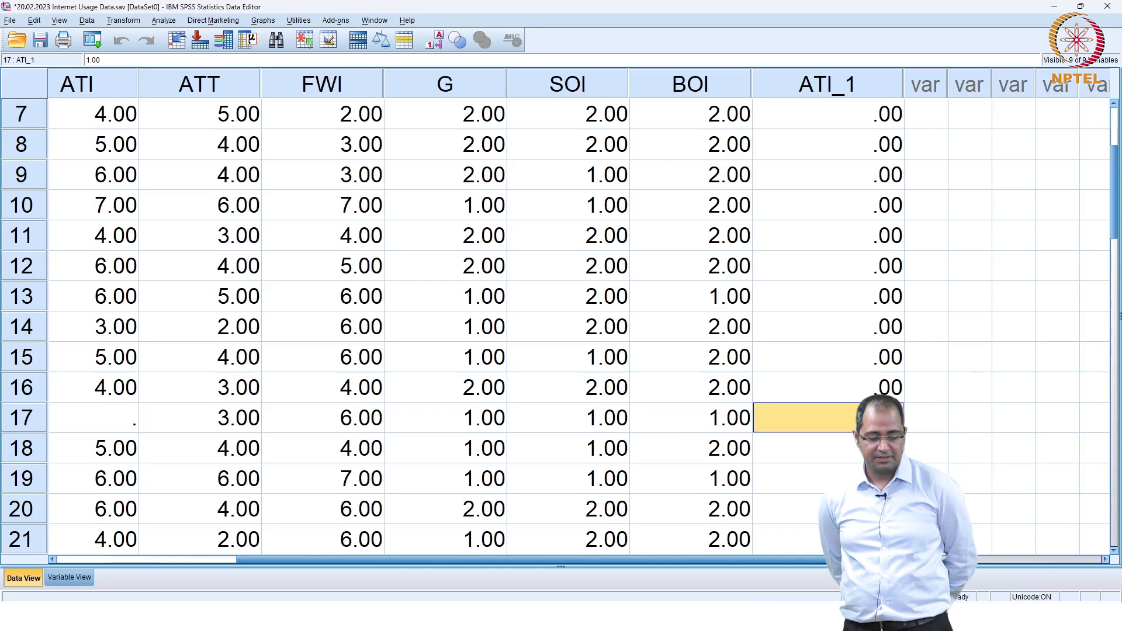
key(Left)
key(Home)
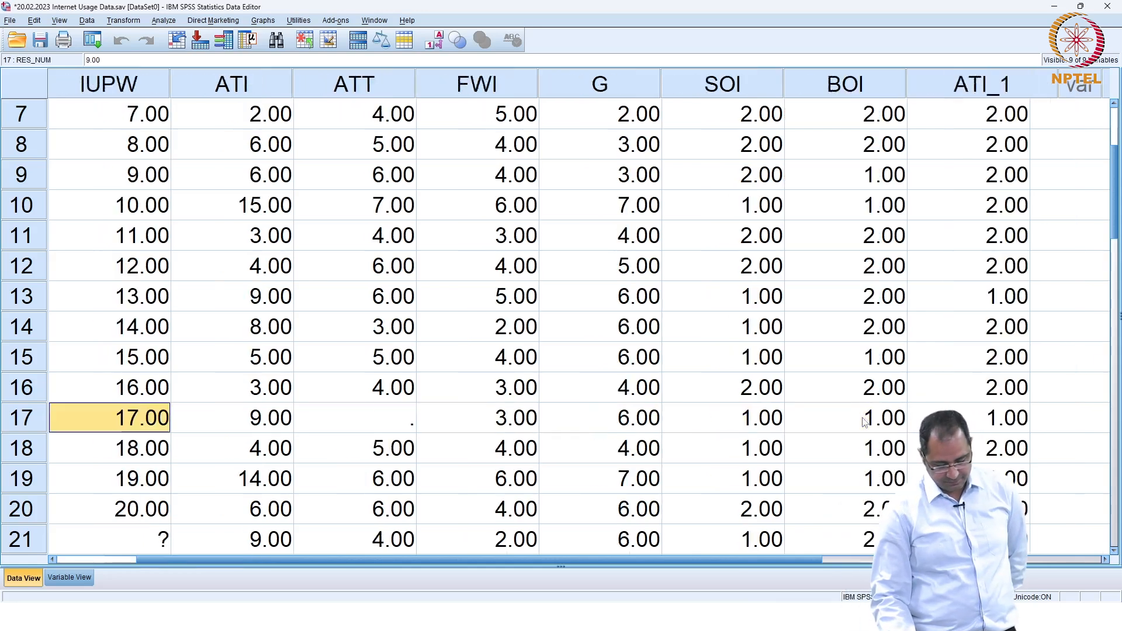
key(Right)
key(Right)
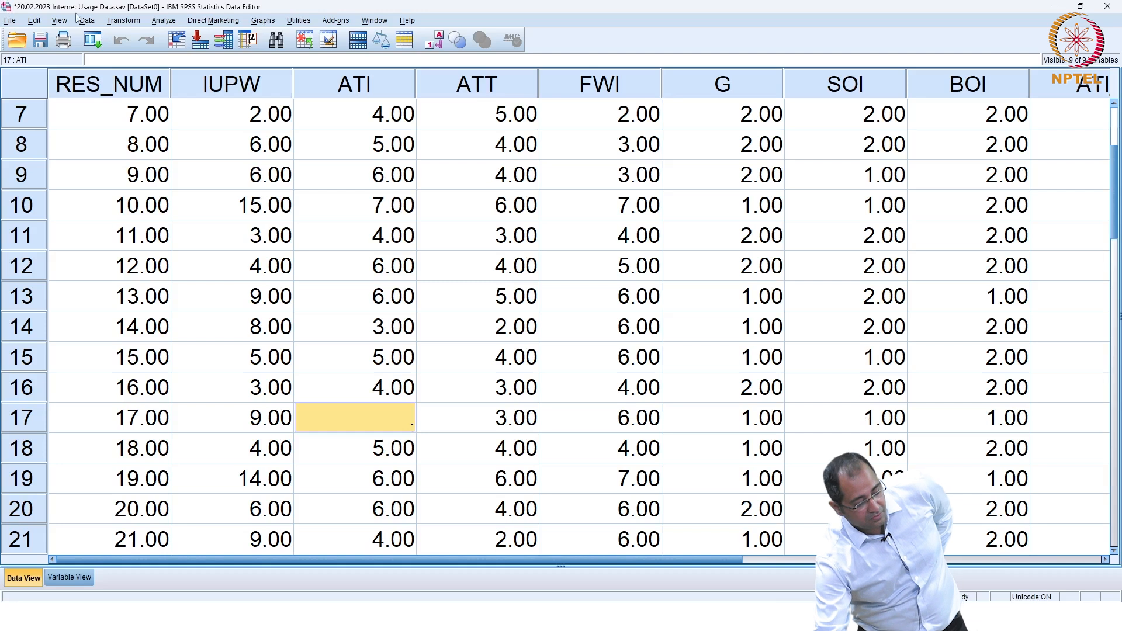
click(121, 21)
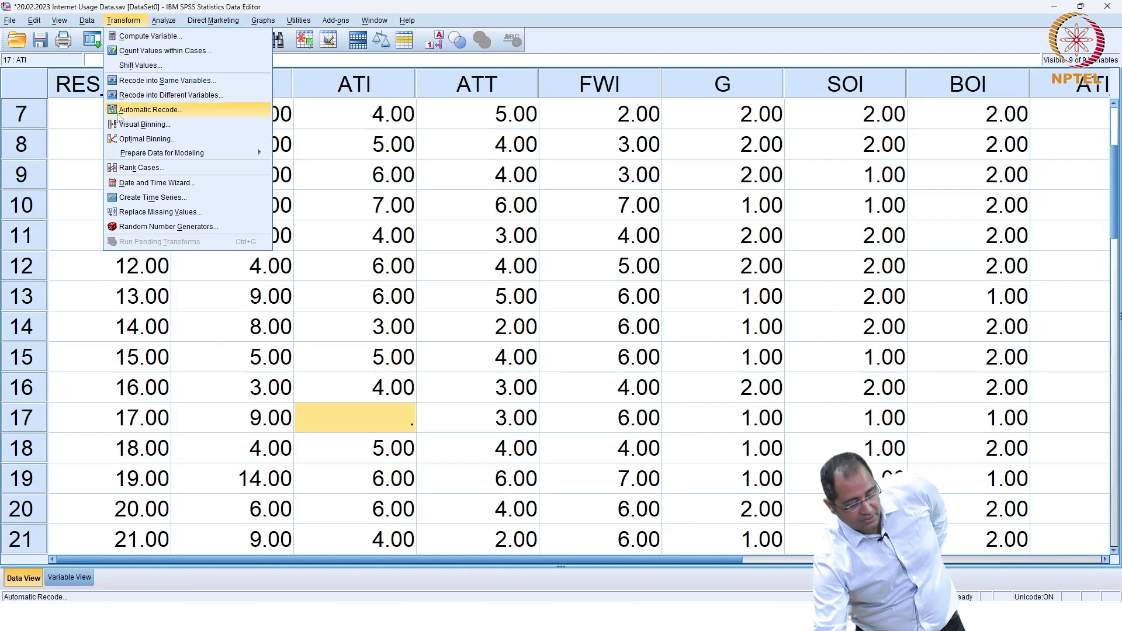
click(134, 212)
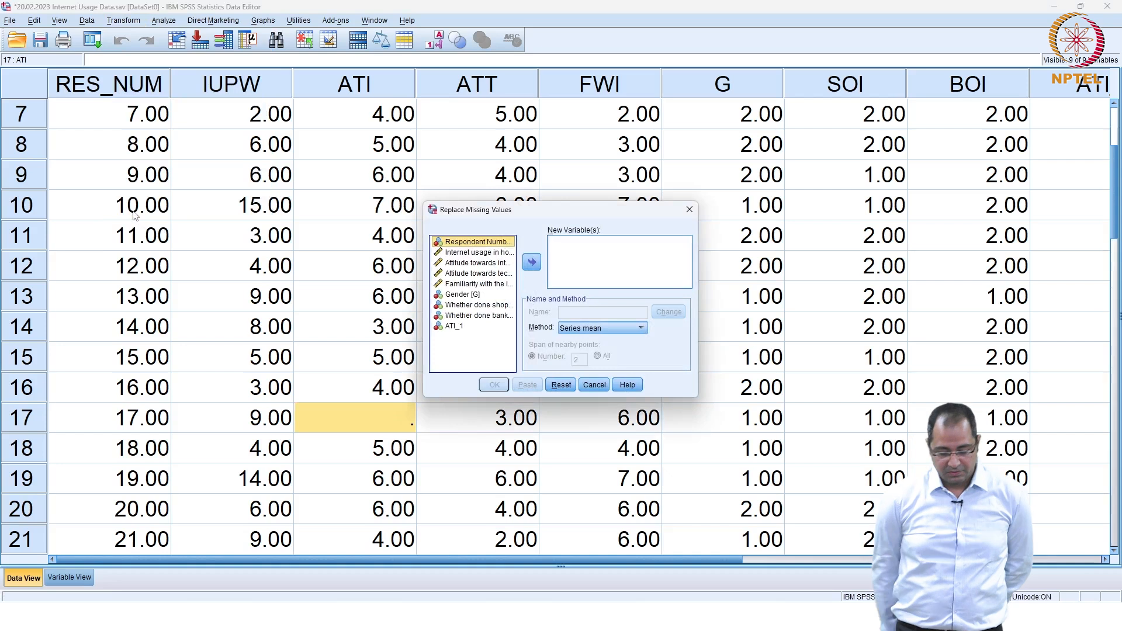
click(474, 263)
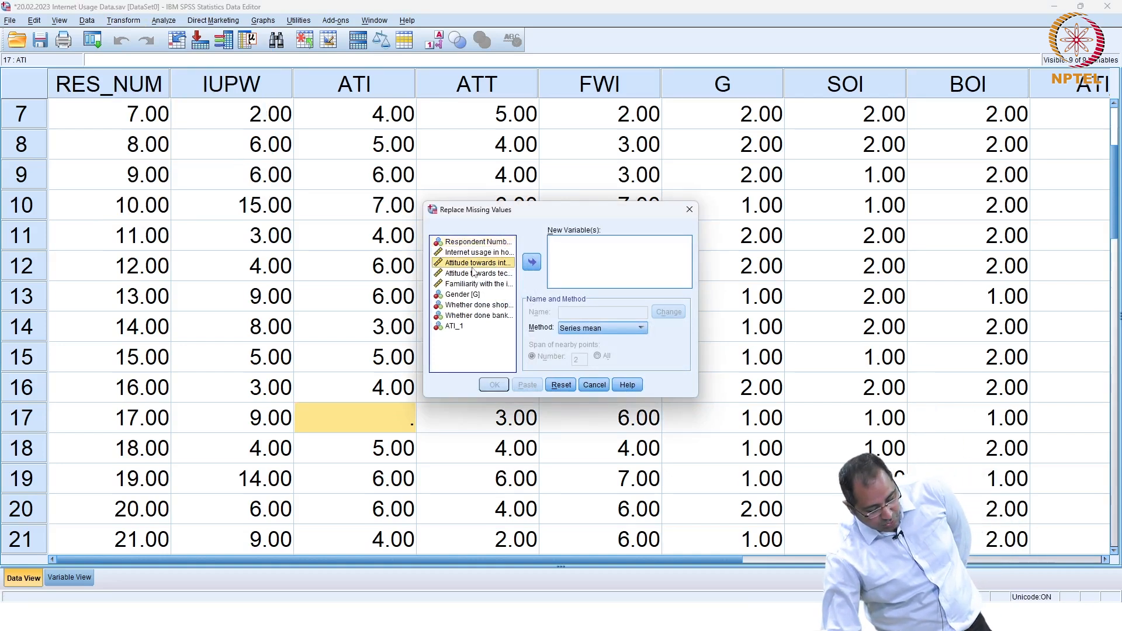
click(532, 263)
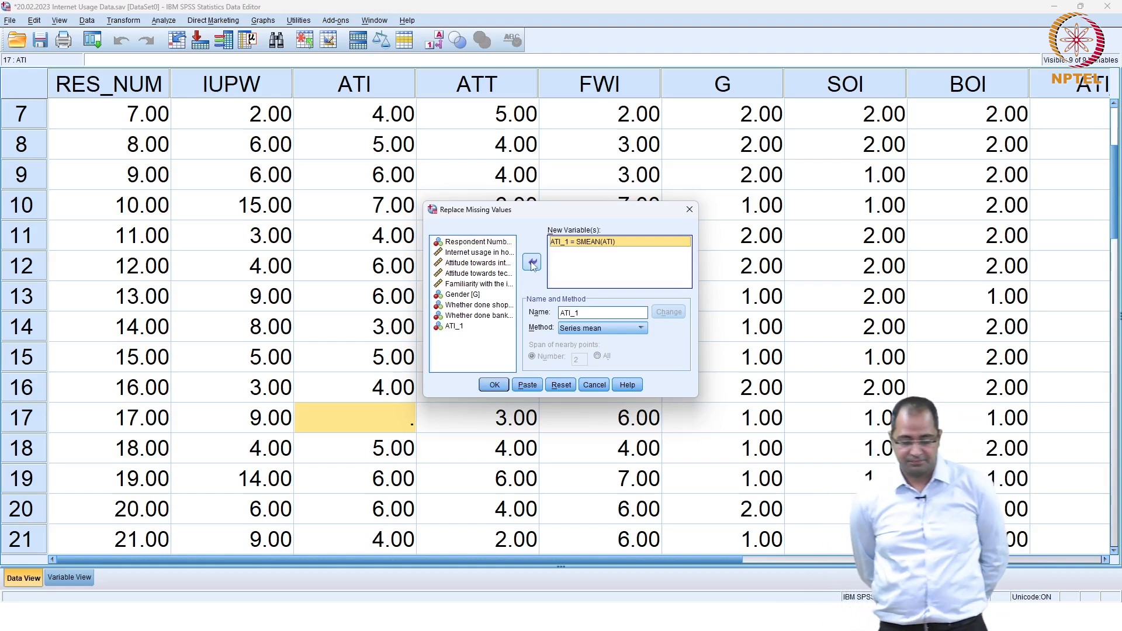
click(641, 329)
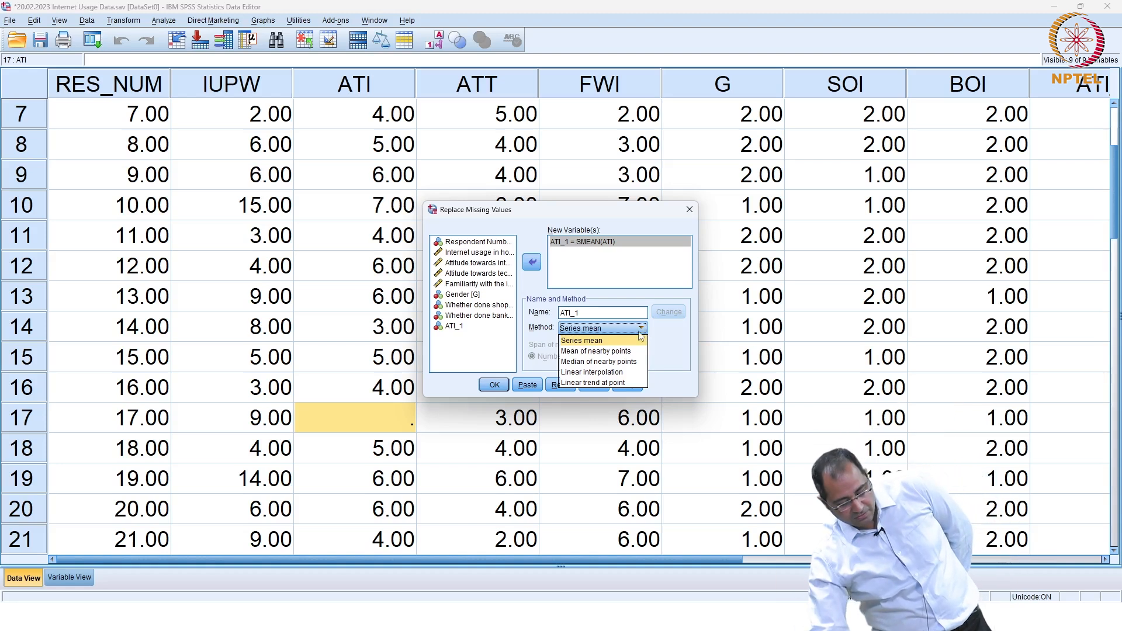
click(633, 342)
click(506, 387)
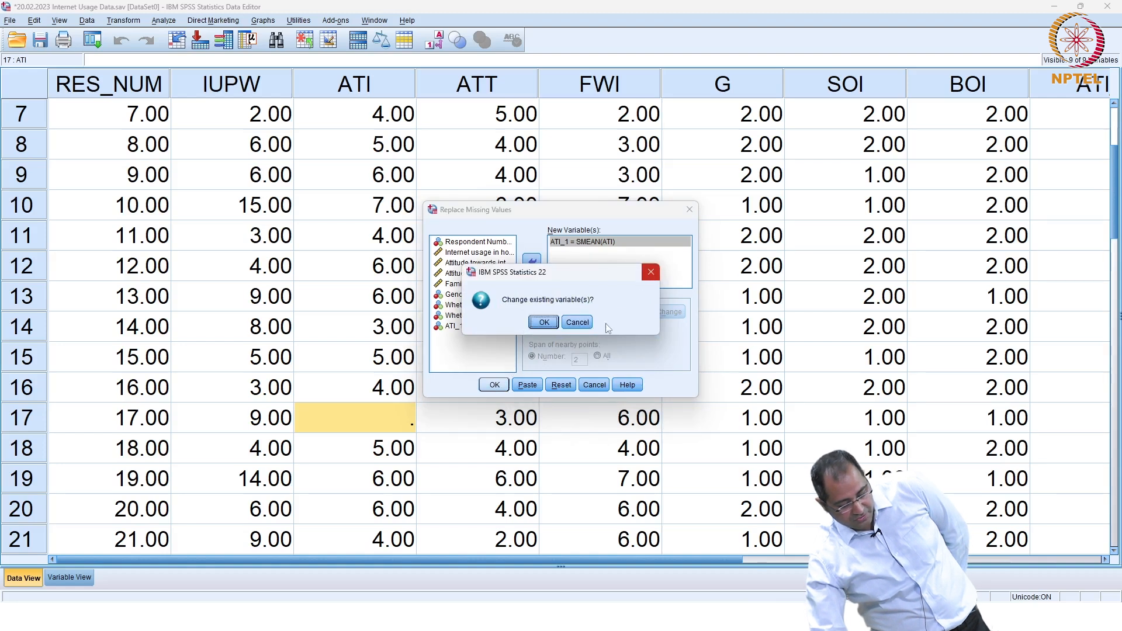
click(645, 276)
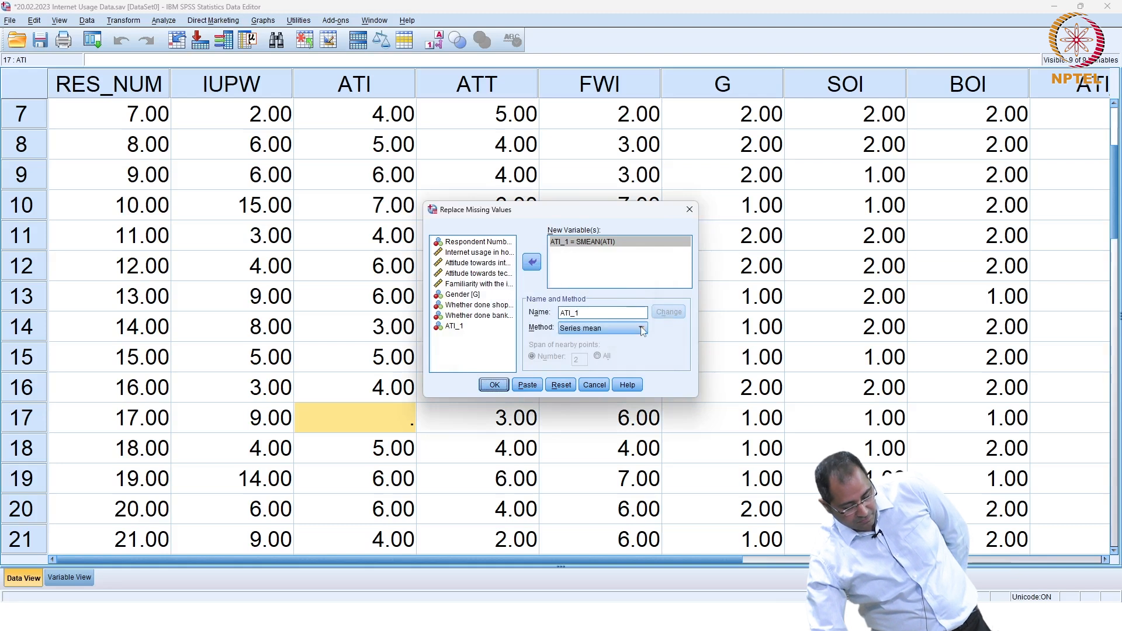
double_click(606, 313)
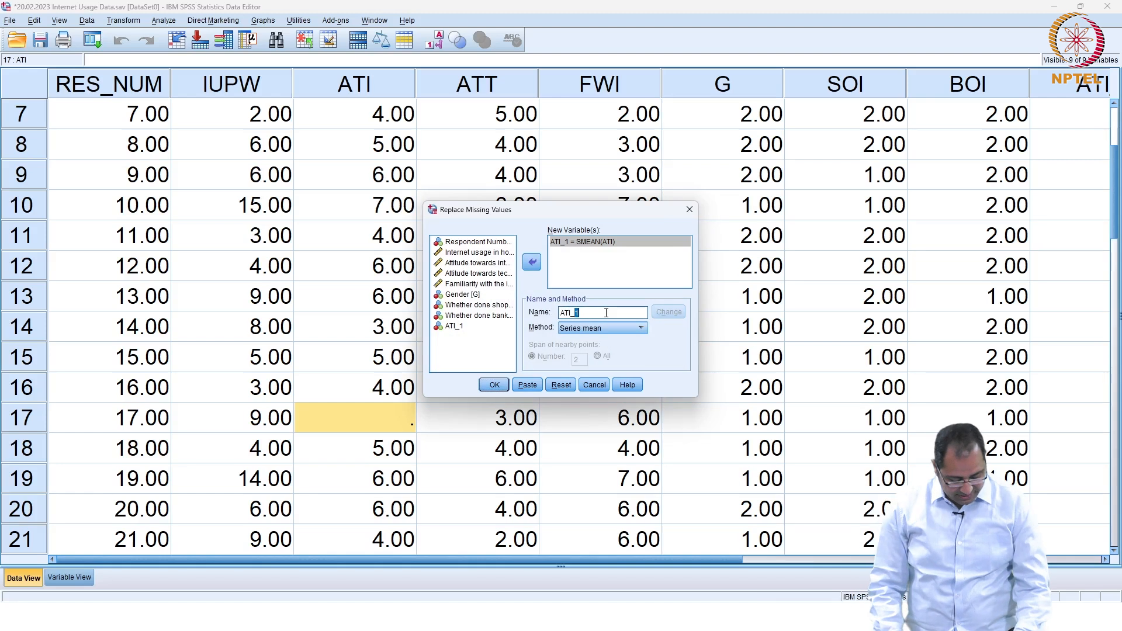
text(2)
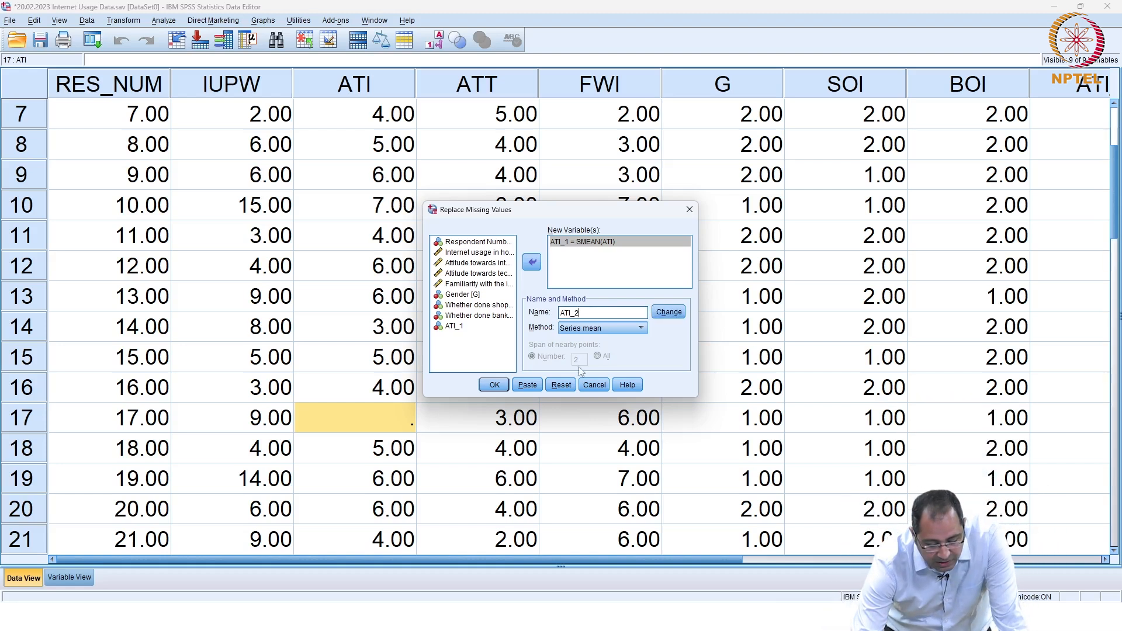
click(561, 384)
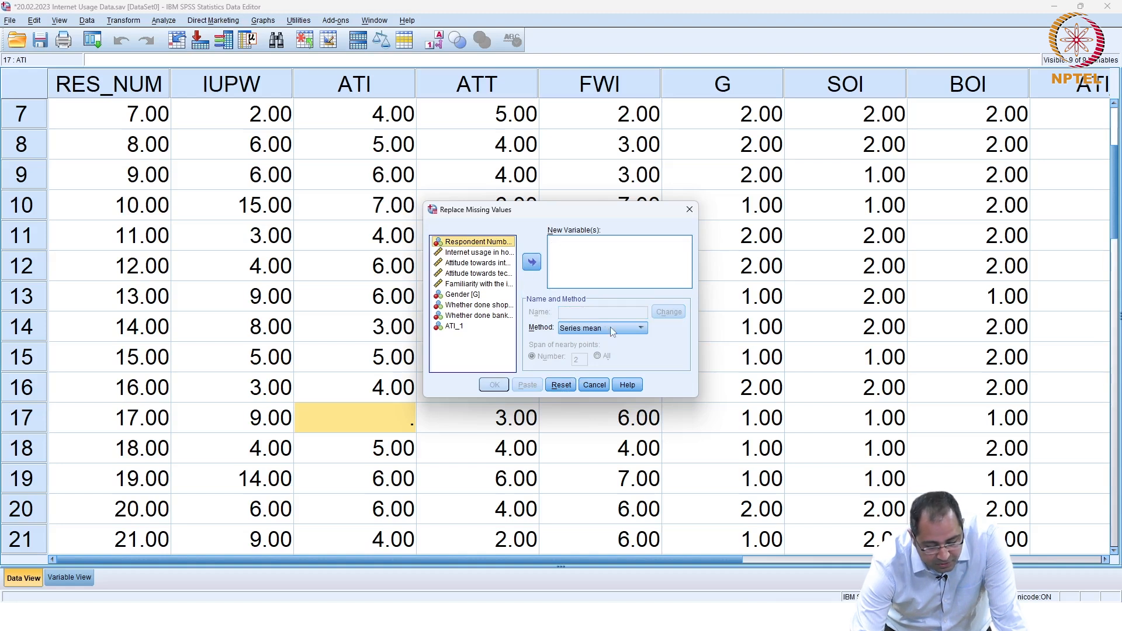
click(490, 264)
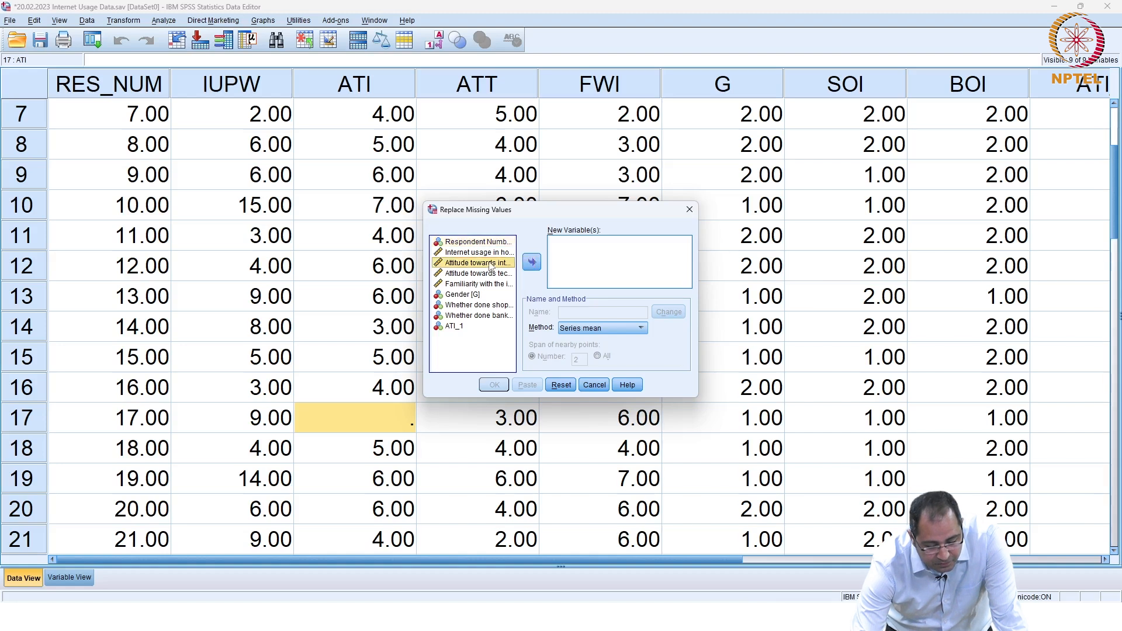
click(531, 262)
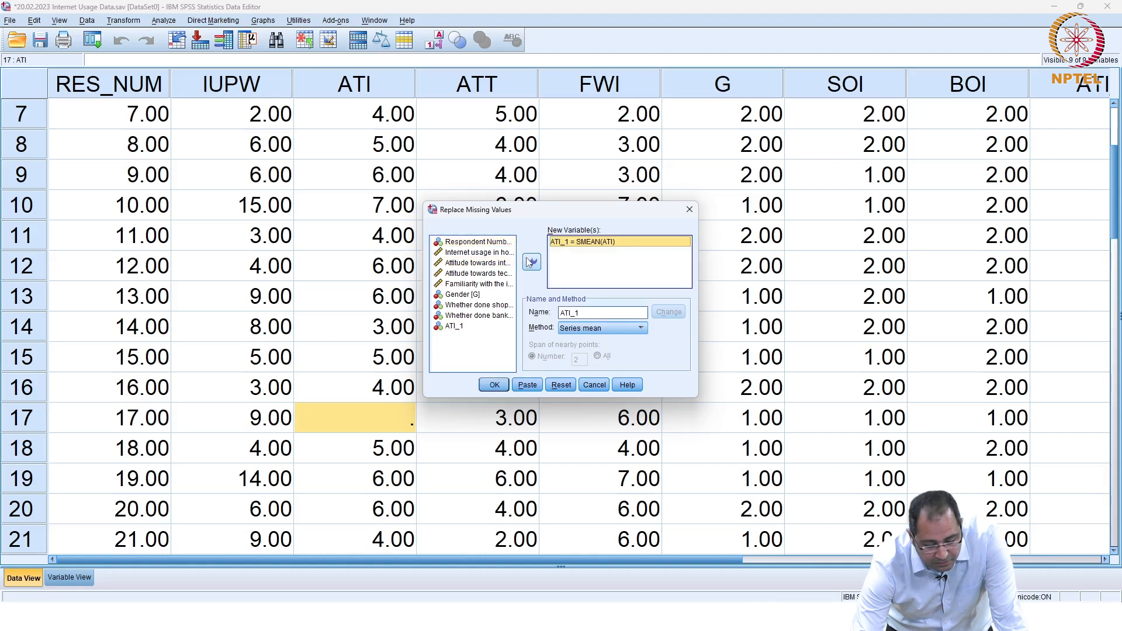
click(687, 211)
drag(662, 562, 849, 552)
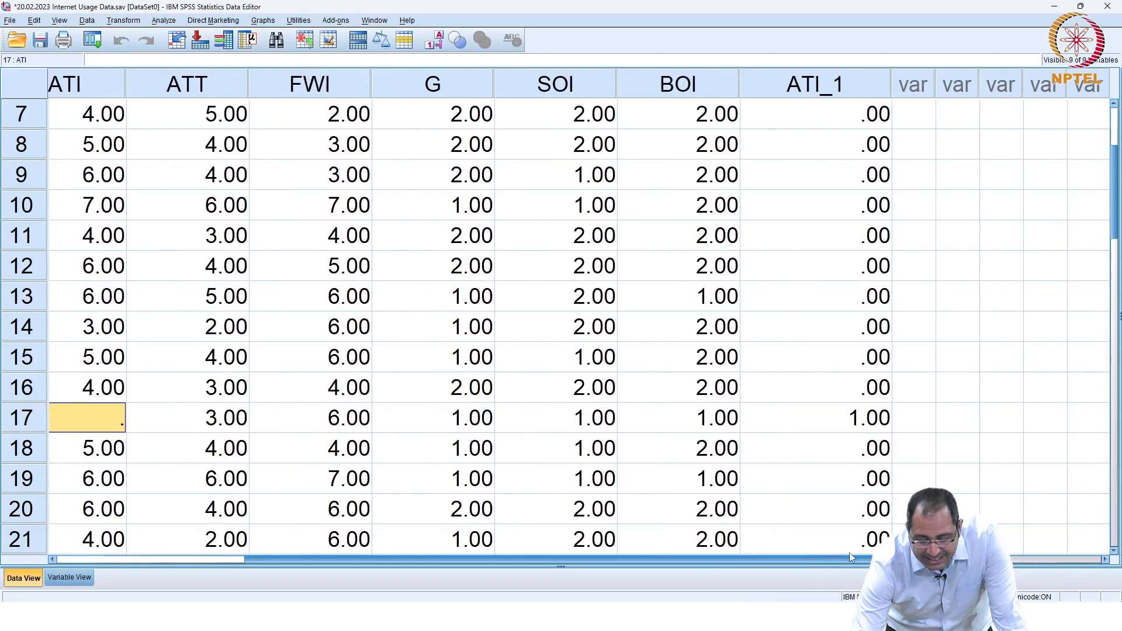
click(869, 416)
drag(743, 558, 272, 573)
click(90, 575)
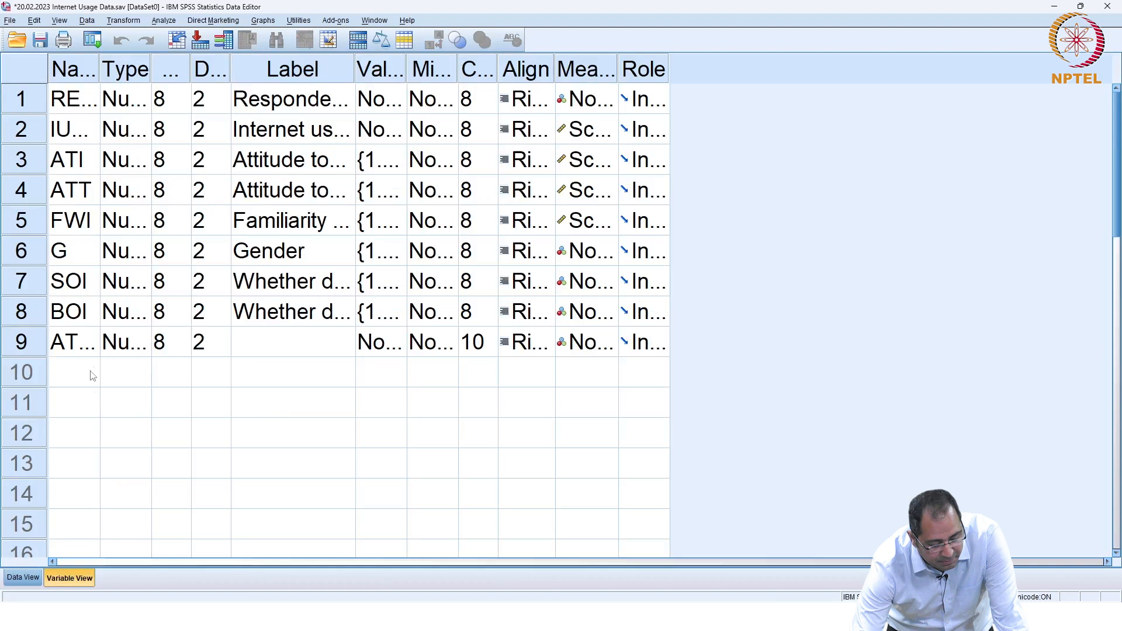
click(28, 344)
right_click(29, 345)
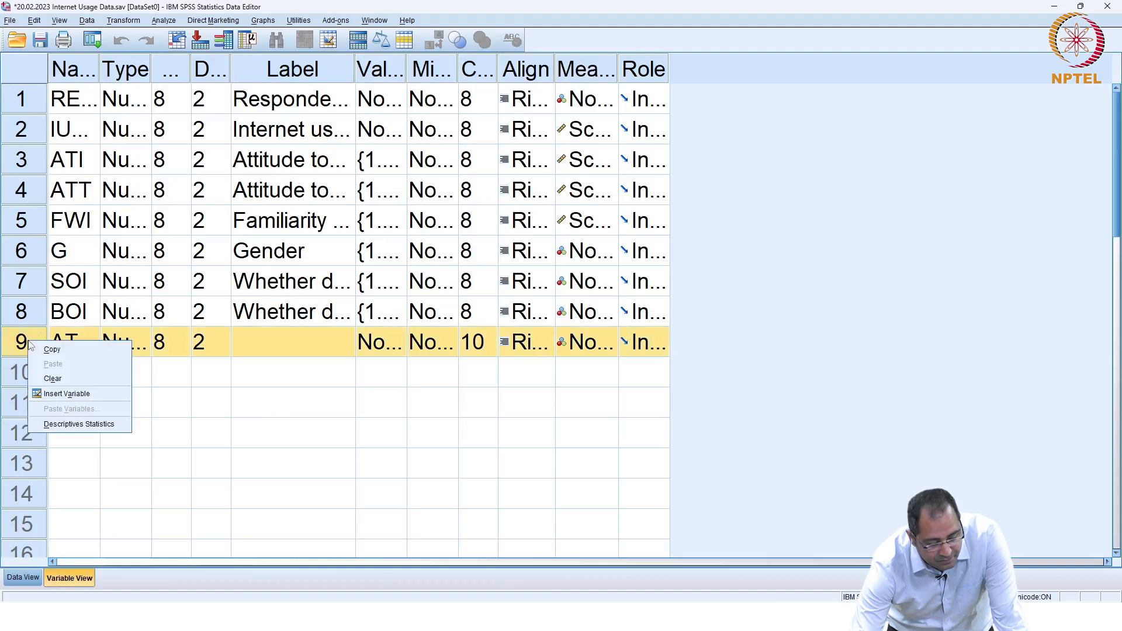
Step: Set up a series-mean replacement of ATI with the new variable renamed ATI_2
click(23, 577)
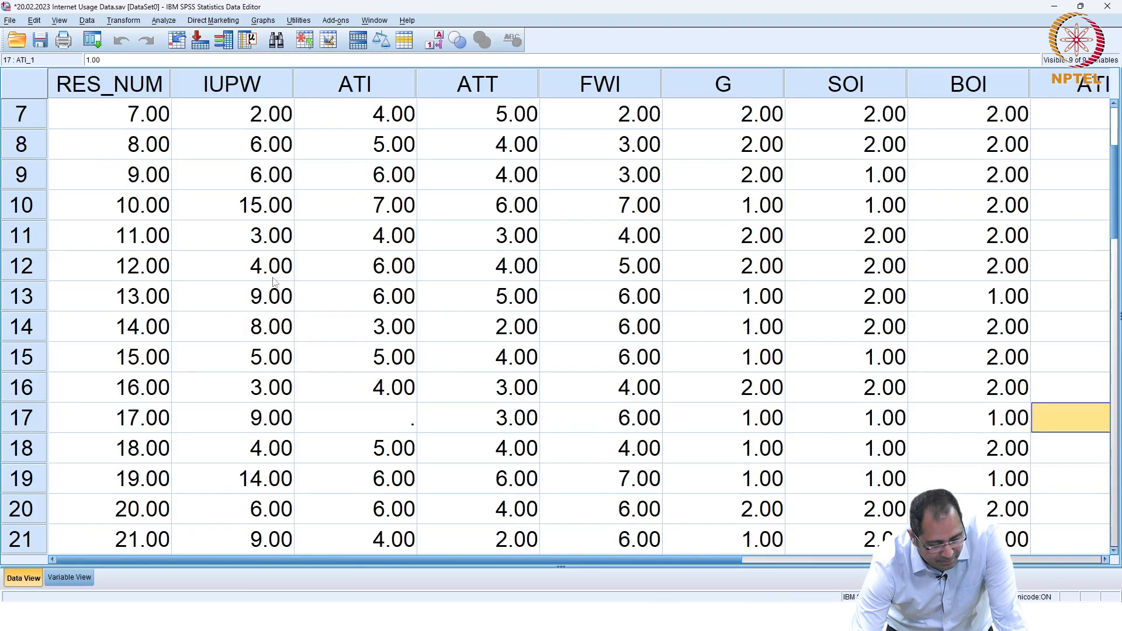
click(124, 21)
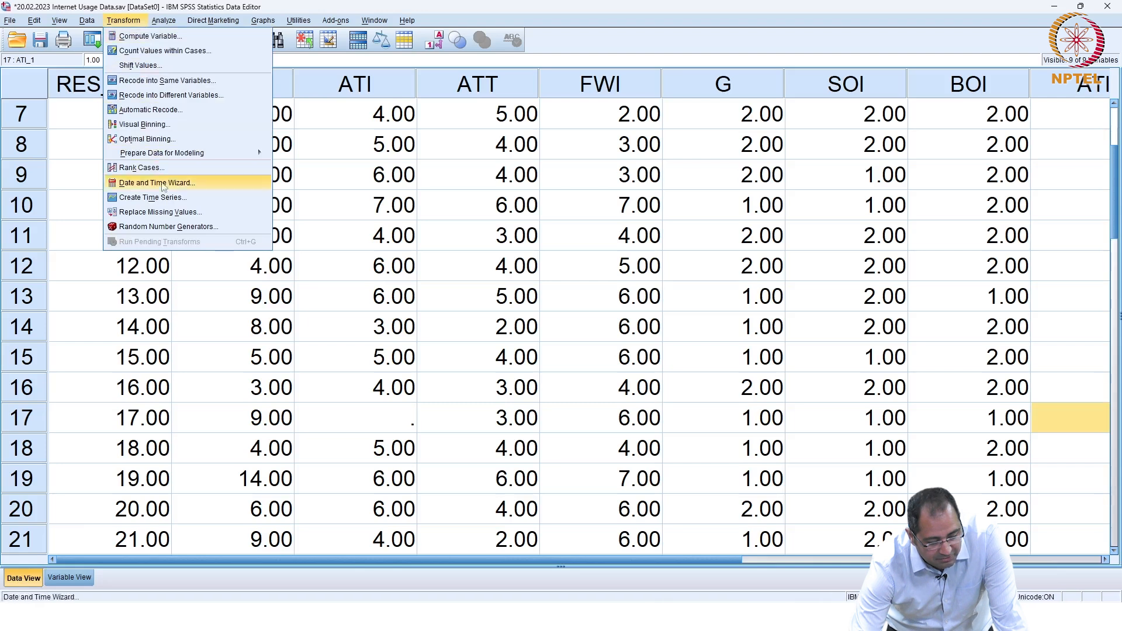
click(169, 212)
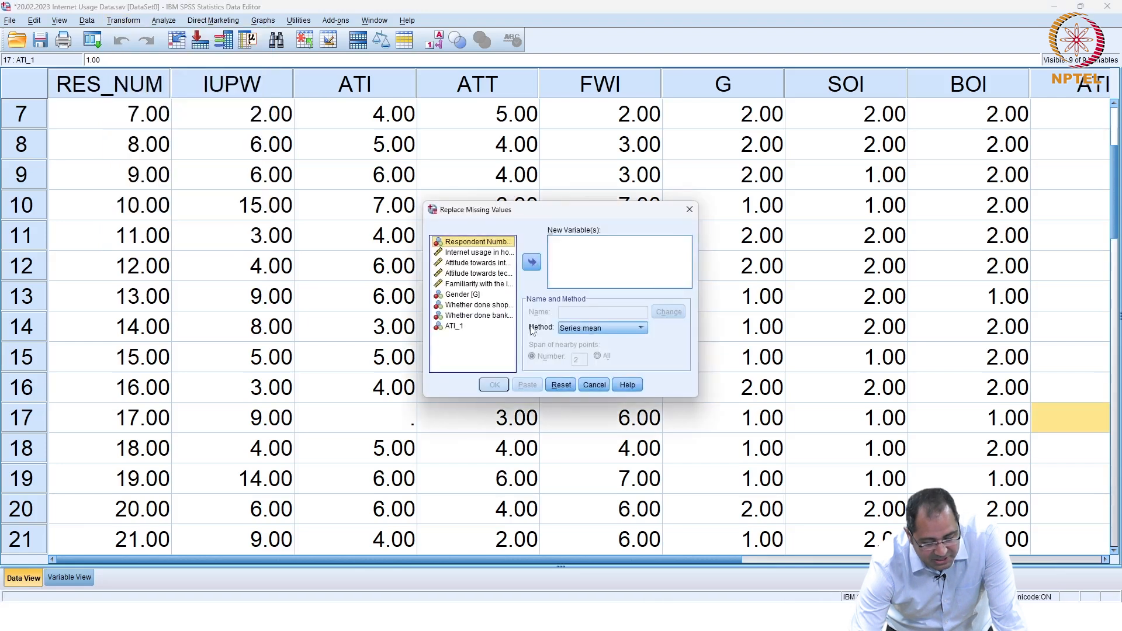
click(472, 263)
click(532, 262)
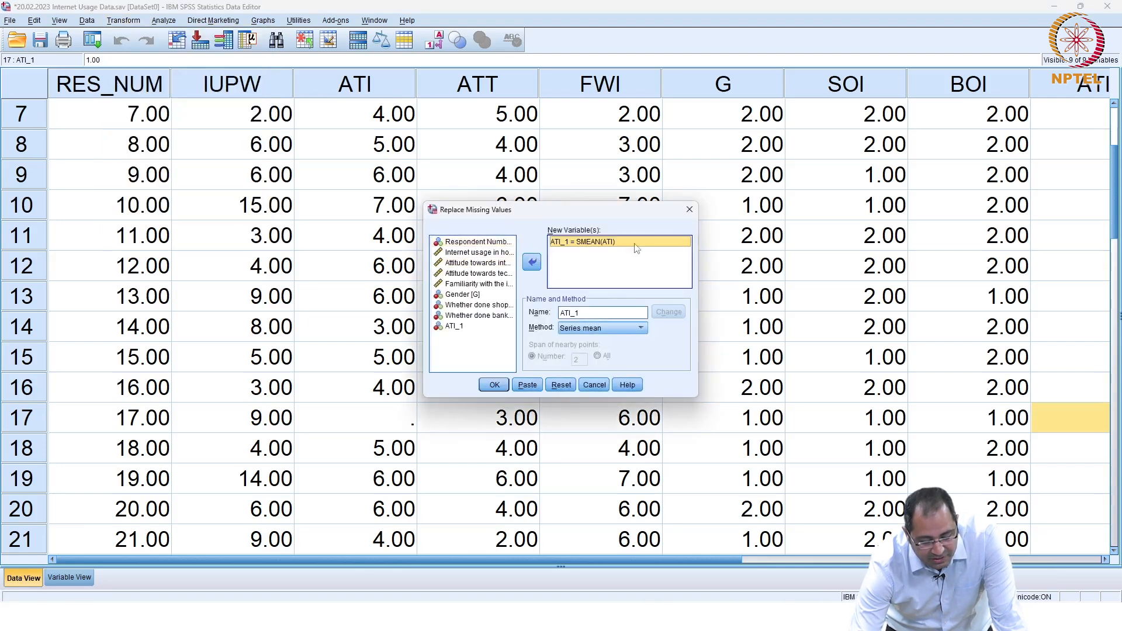
double_click(592, 314)
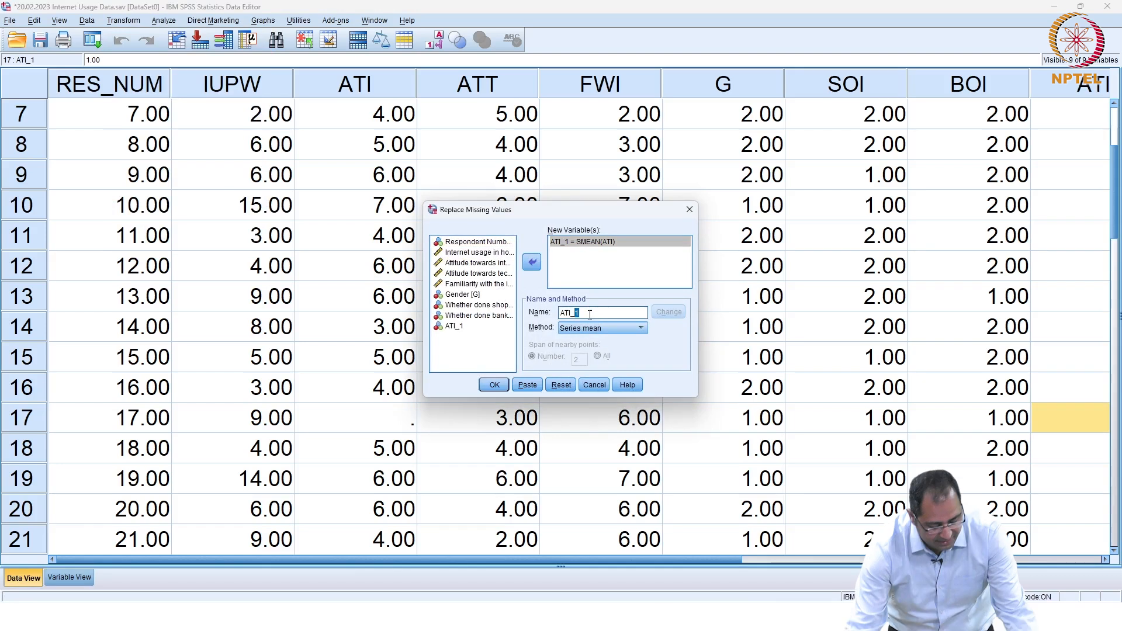
text(2)
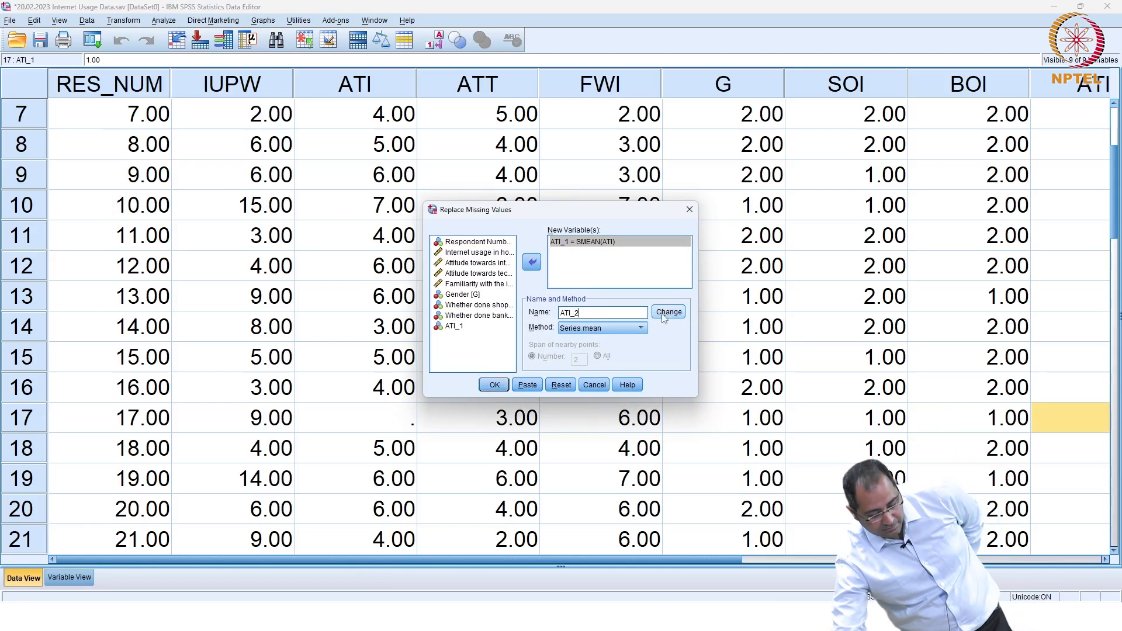
Step: Decline changing the existing variable and close Replace Missing Values without changes
click(494, 385)
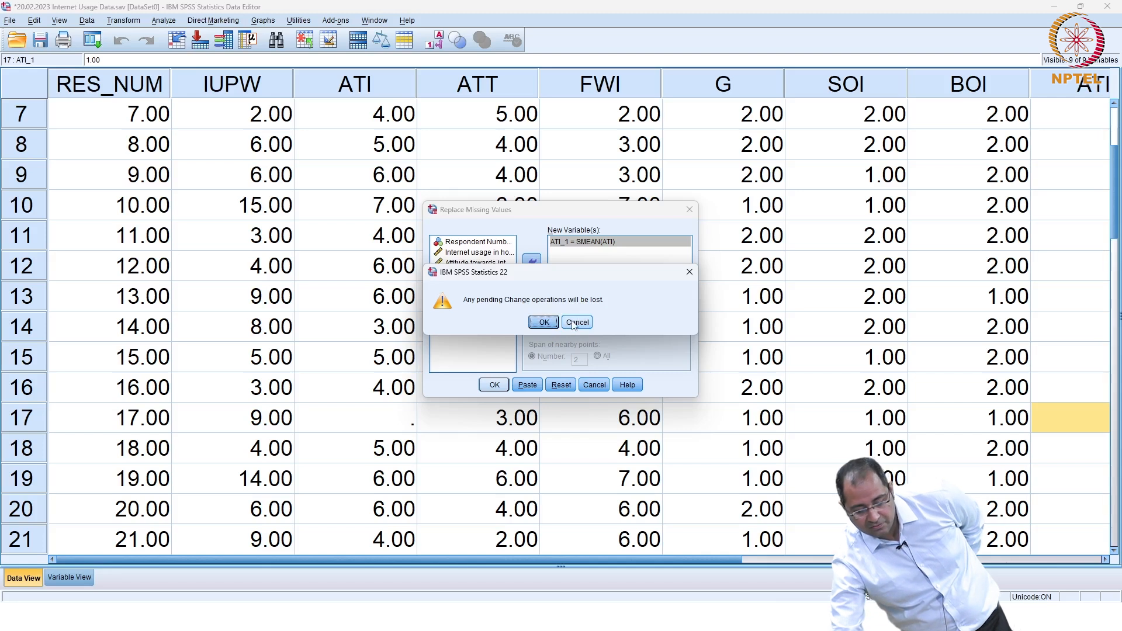
click(549, 325)
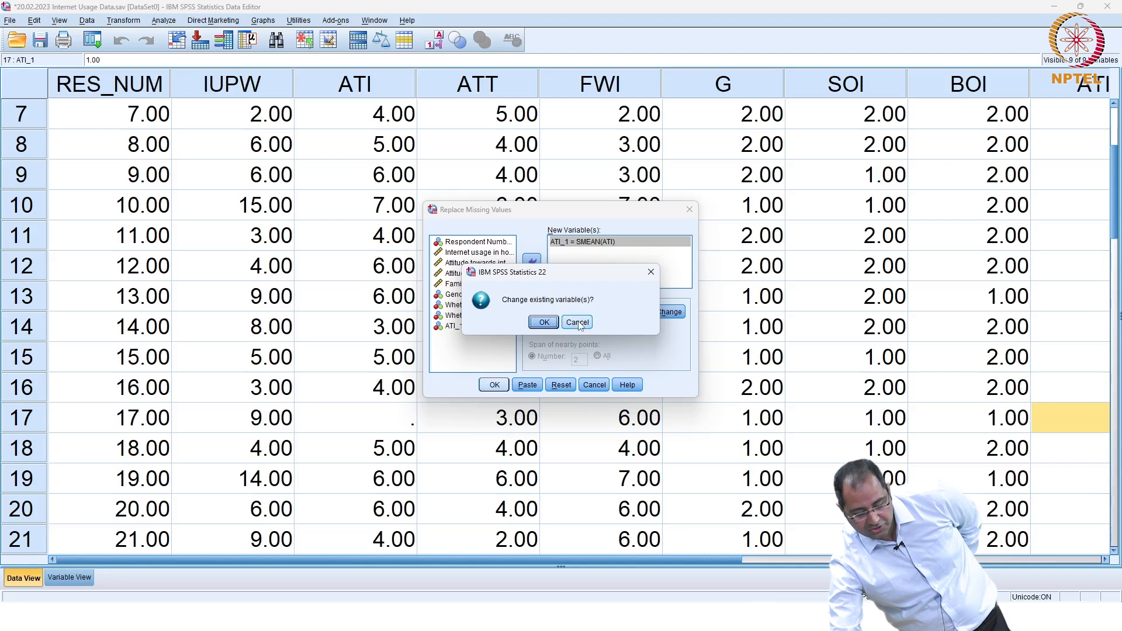
click(578, 323)
click(690, 209)
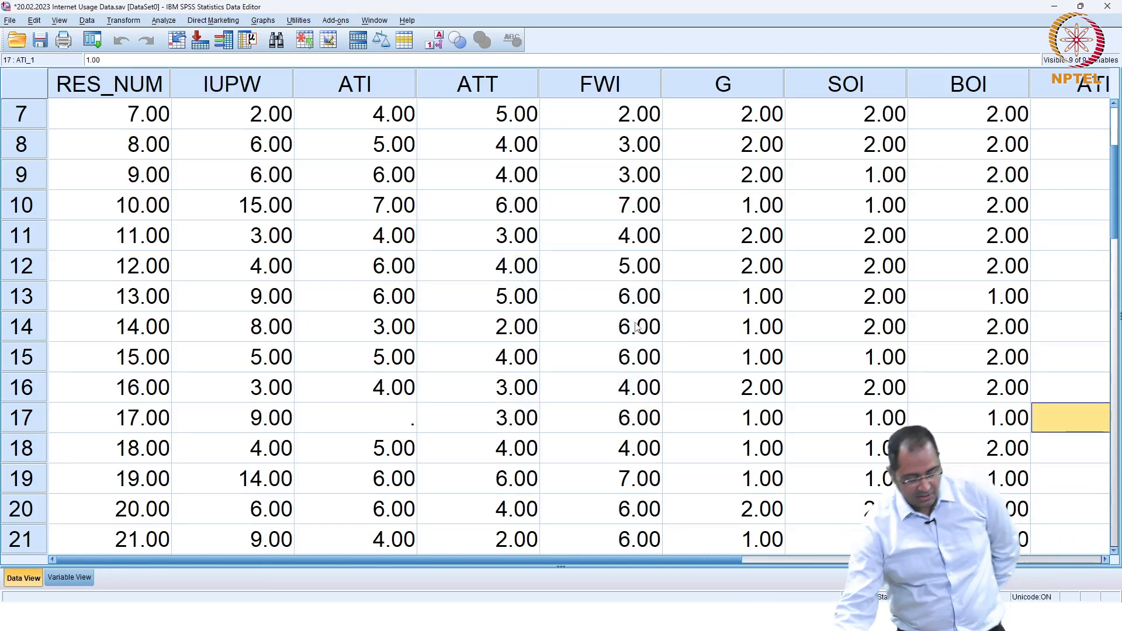
Step: Set the ninth variable's (ATI_1) measurement level to Scale
drag(175, 560, 268, 559)
click(69, 577)
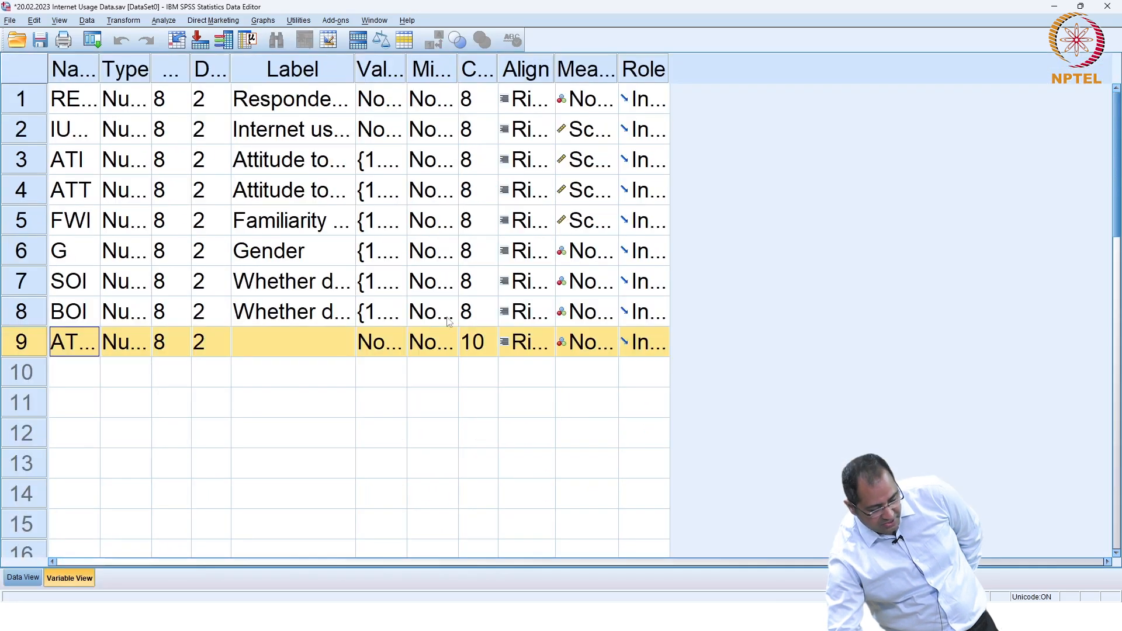
click(599, 344)
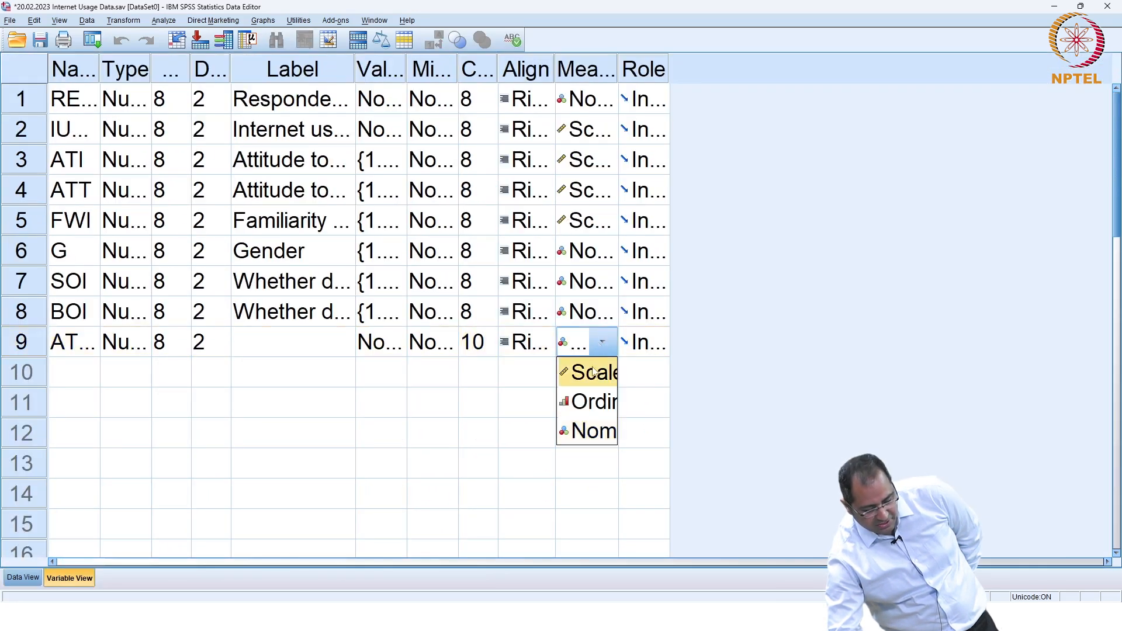
click(593, 372)
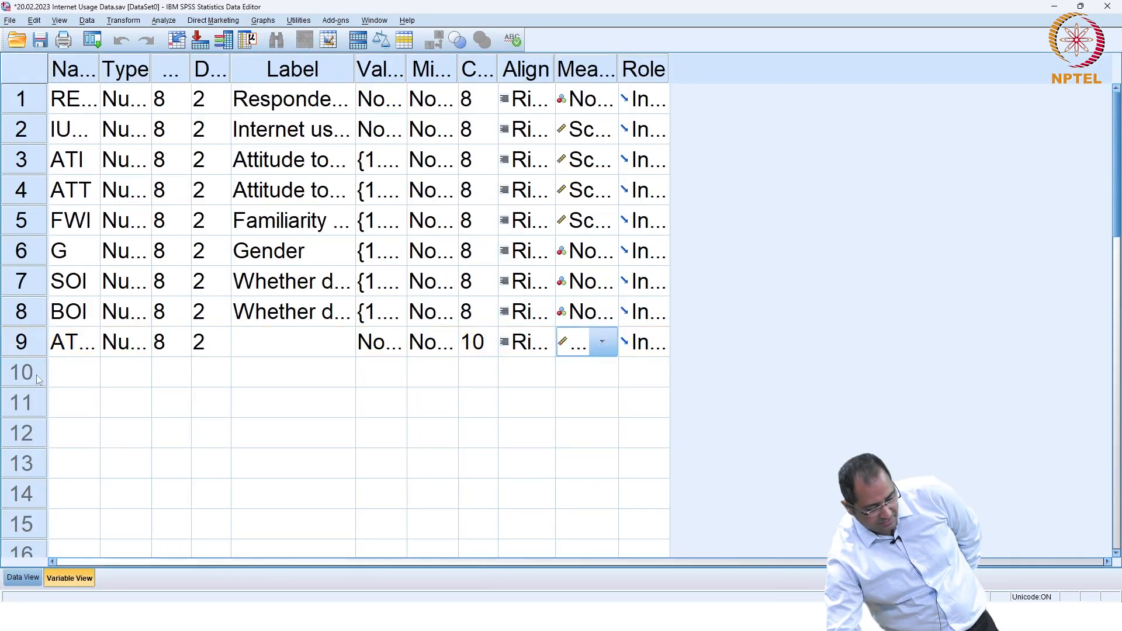
click(24, 577)
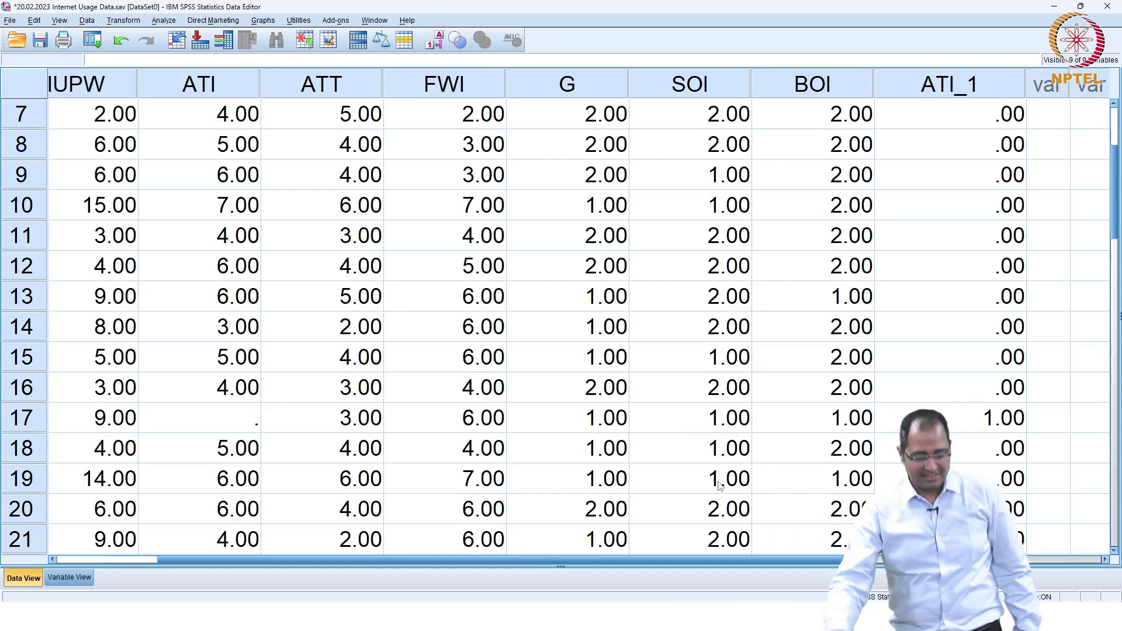
Step: Widen the Name column and rename ATI_1 to ATI_3
click(70, 577)
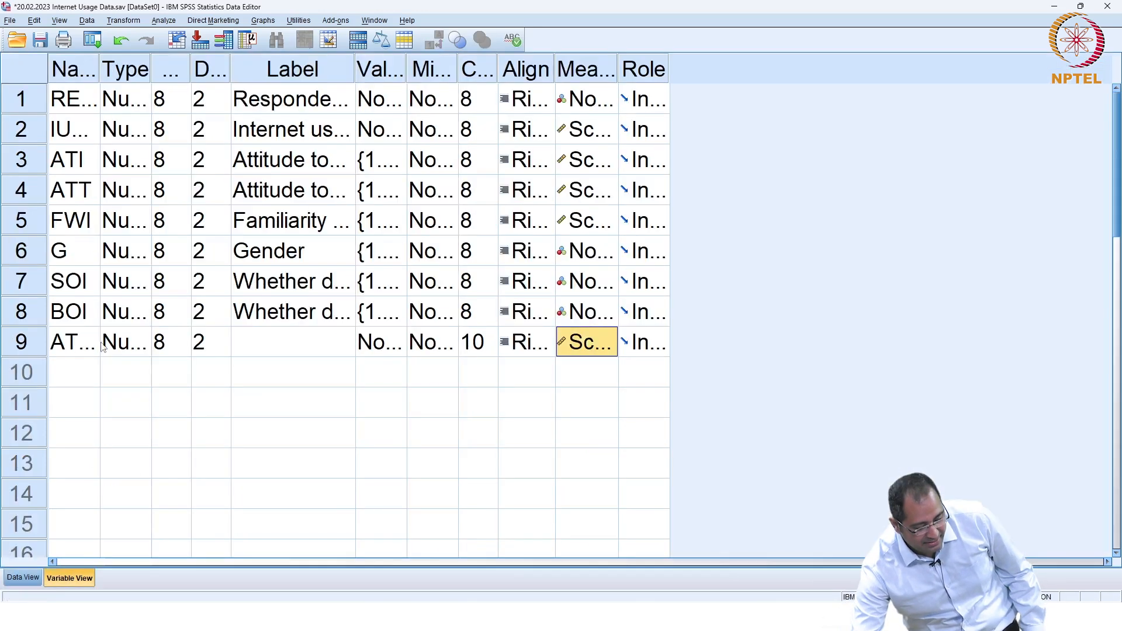
click(95, 345)
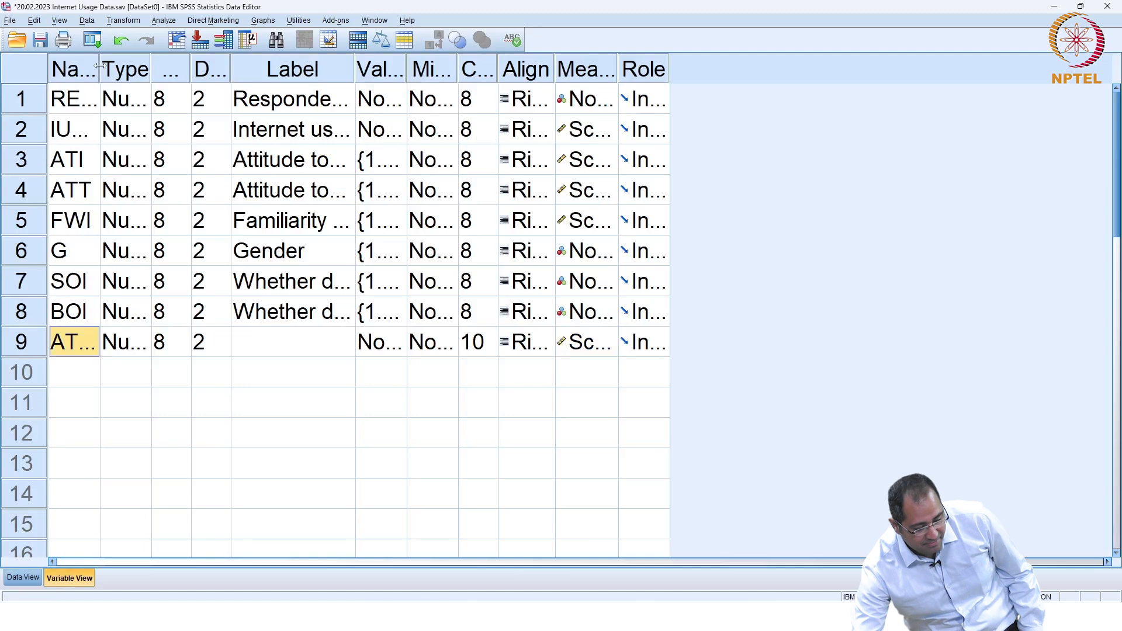
drag(98, 66, 132, 66)
click(110, 344)
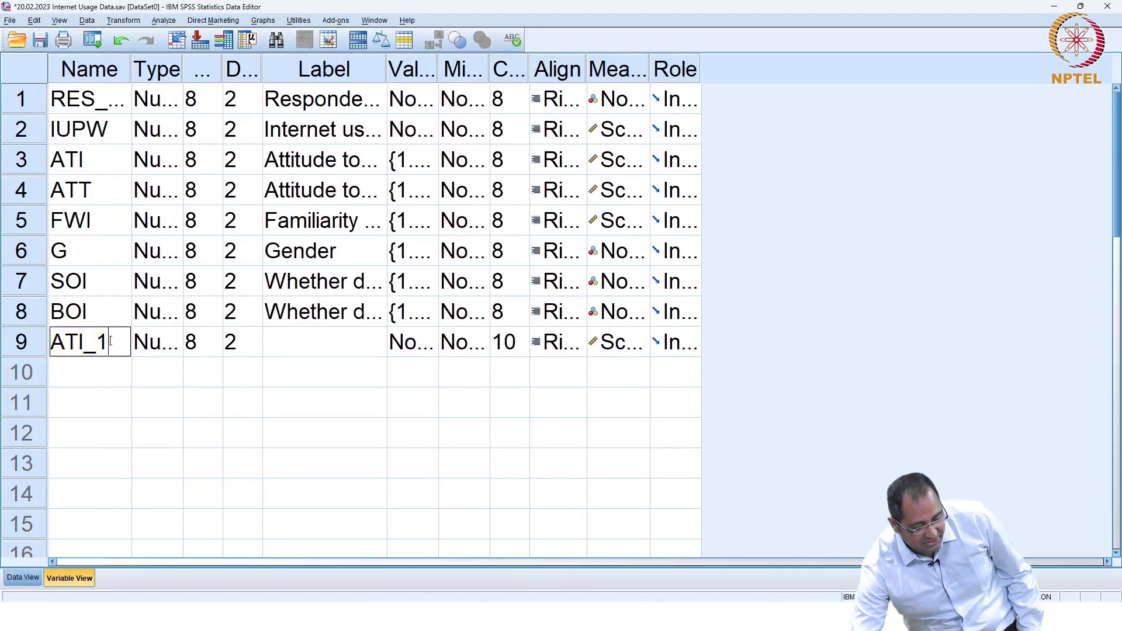
key(BackSpace)
text(3)
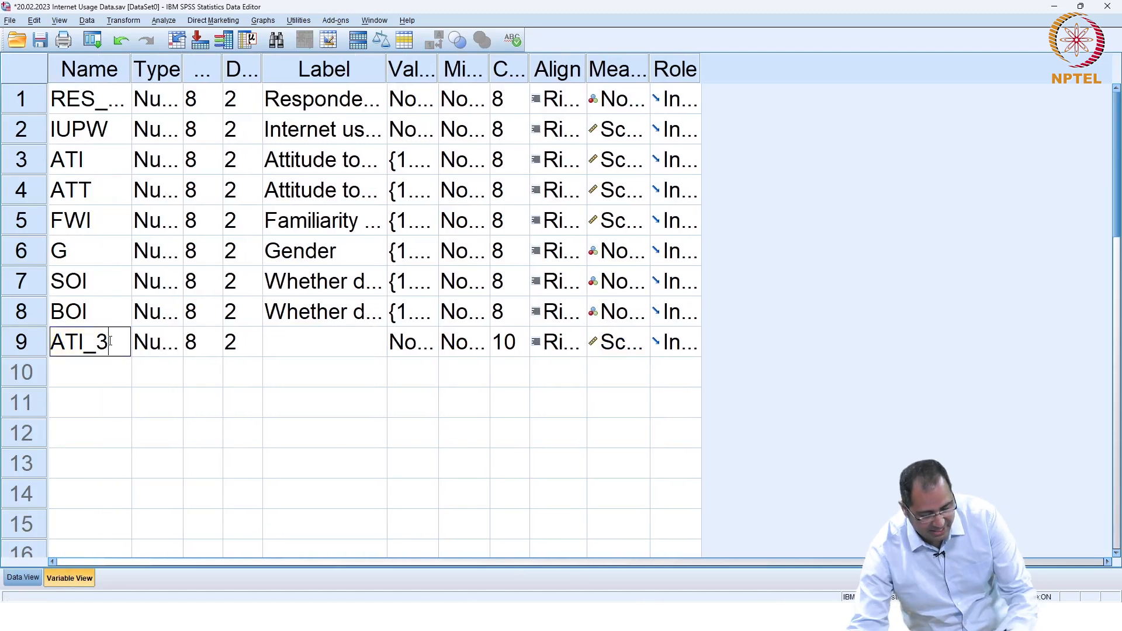
click(22, 577)
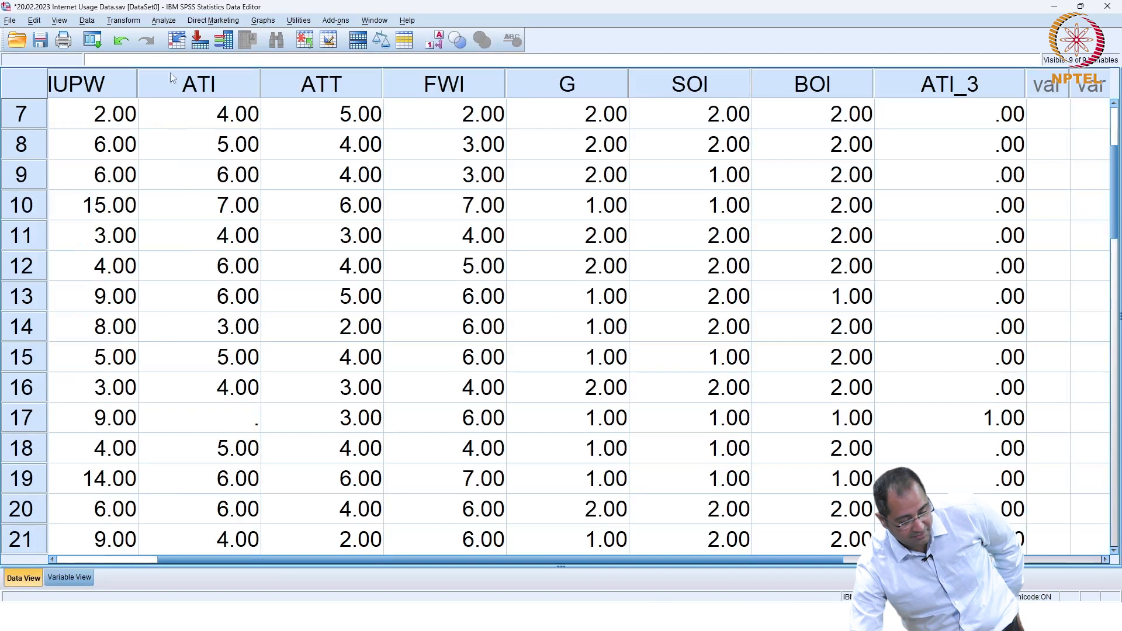
Step: Run Replace Missing Values on ATI with Series mean, creating ATI_1 = SMEAN(ATI)
click(123, 21)
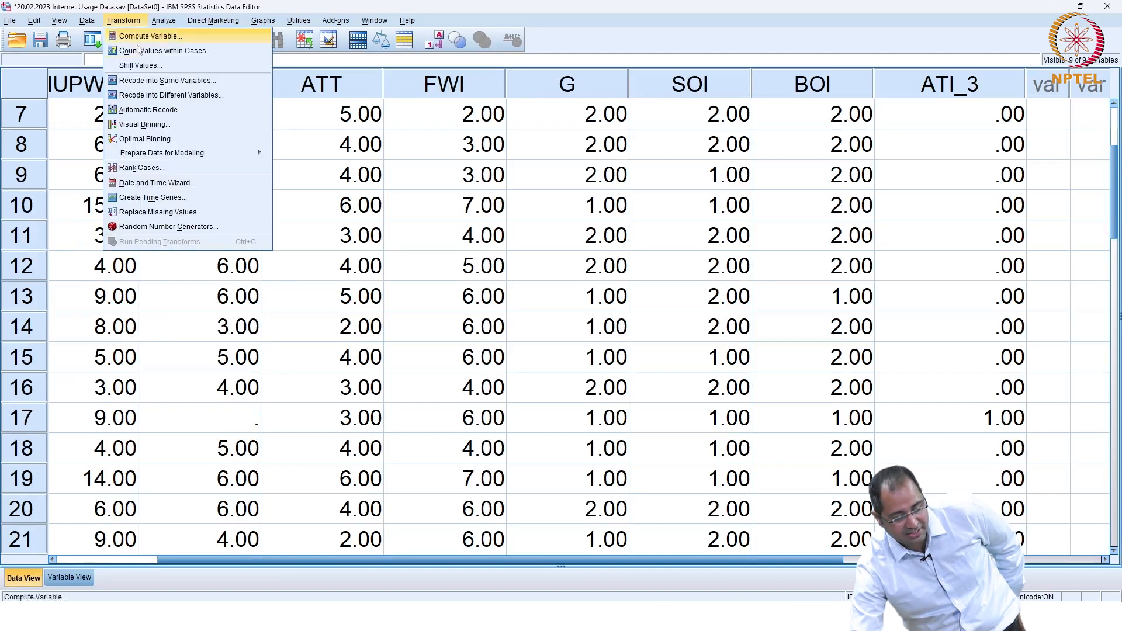
click(183, 214)
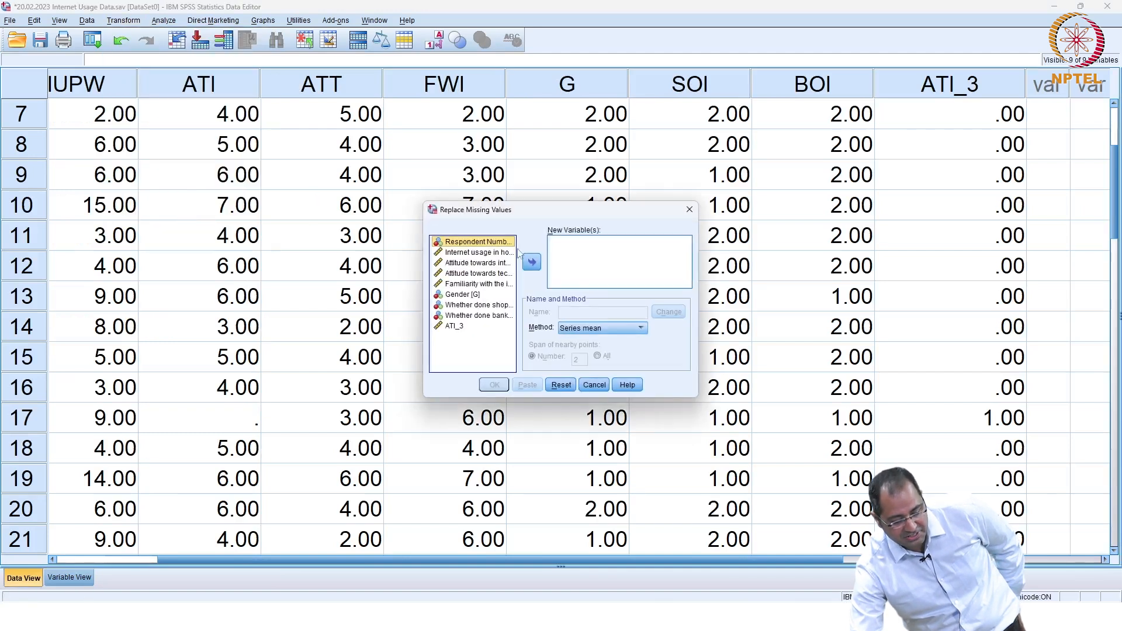
click(483, 264)
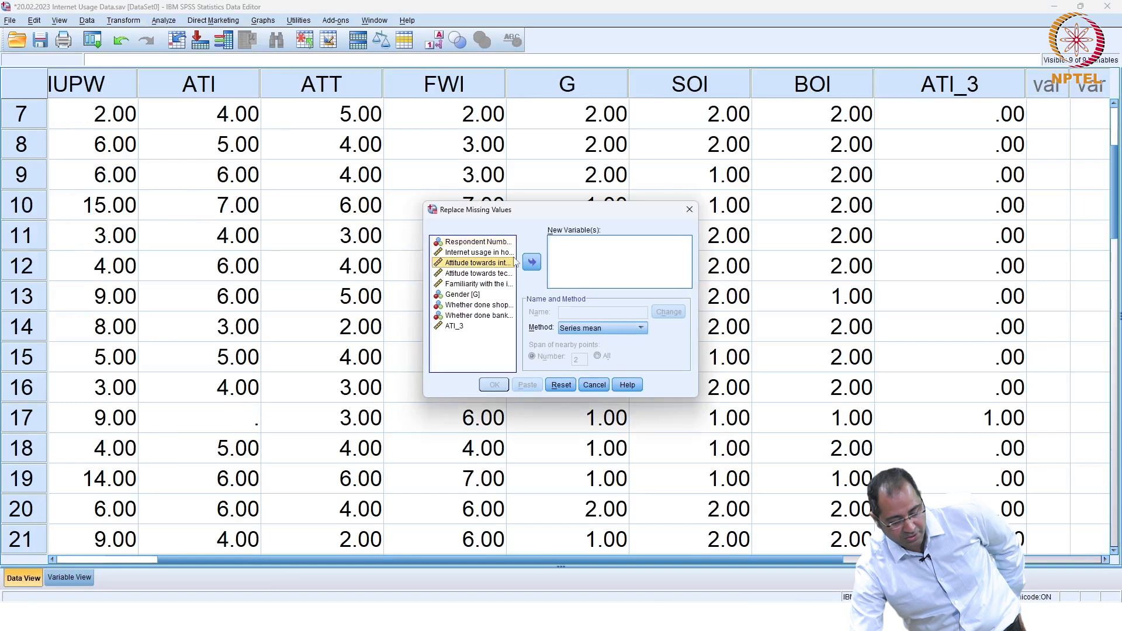
click(531, 261)
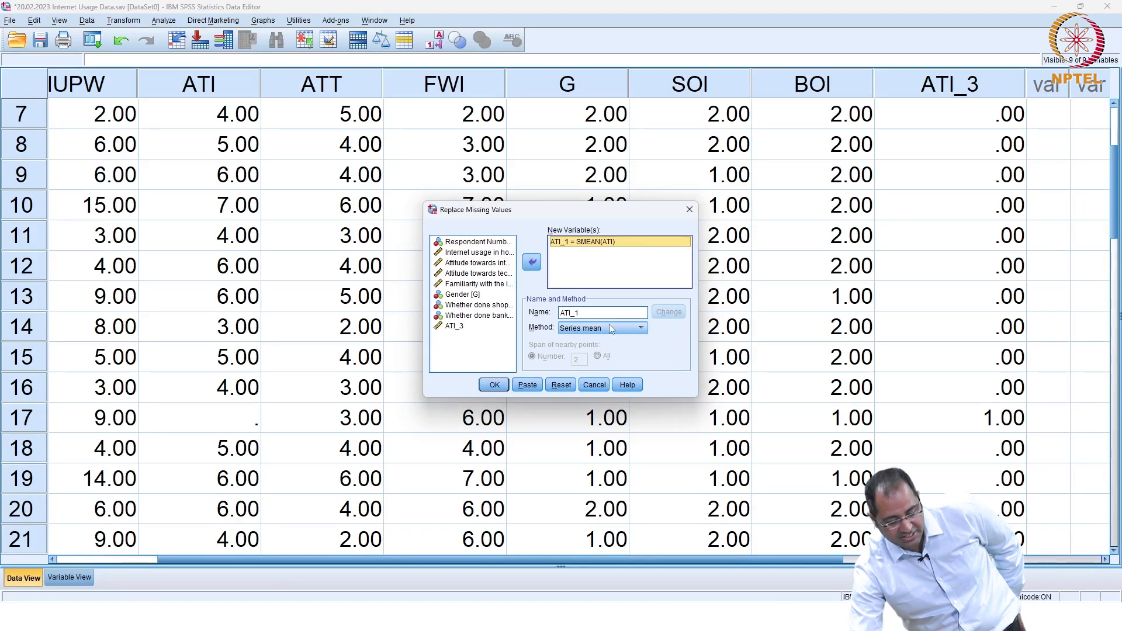
click(586, 312)
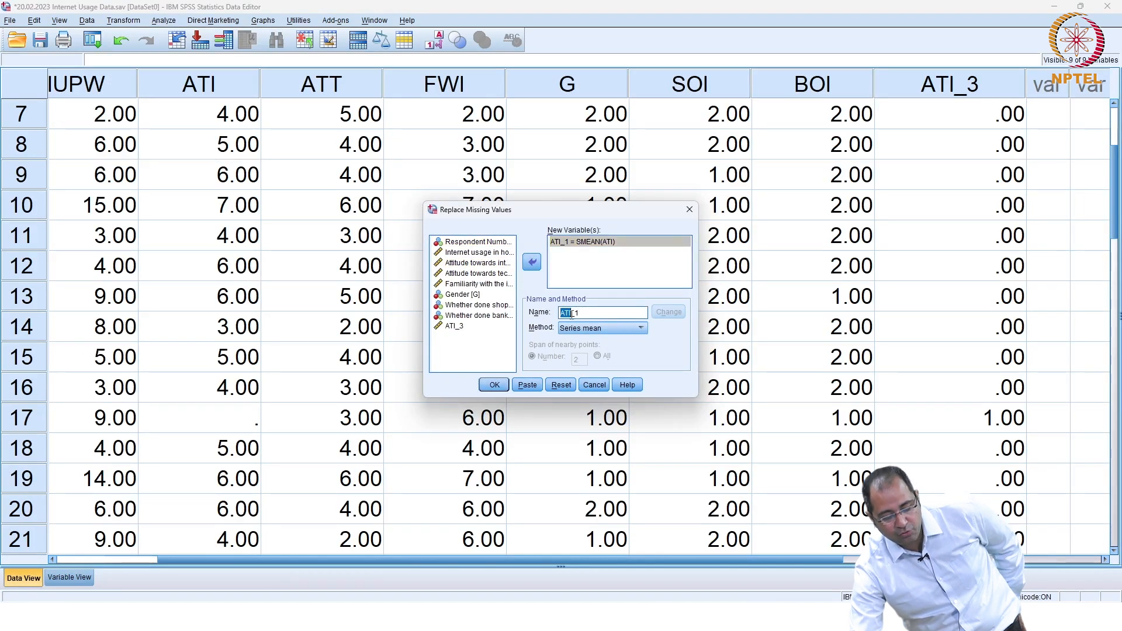
double_click(606, 310)
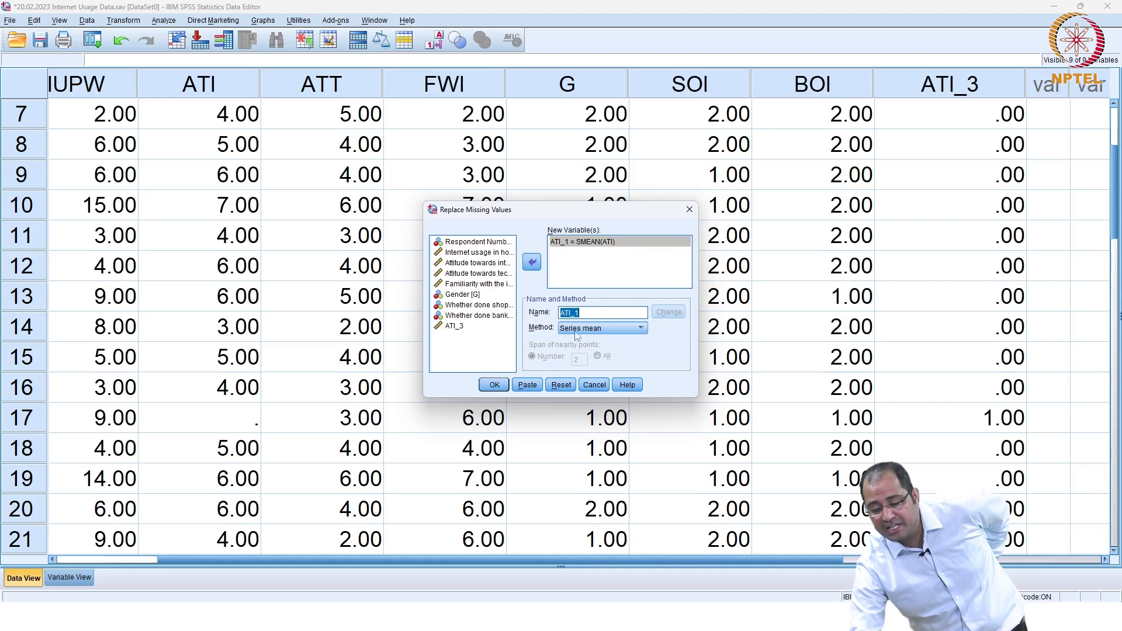
click(494, 387)
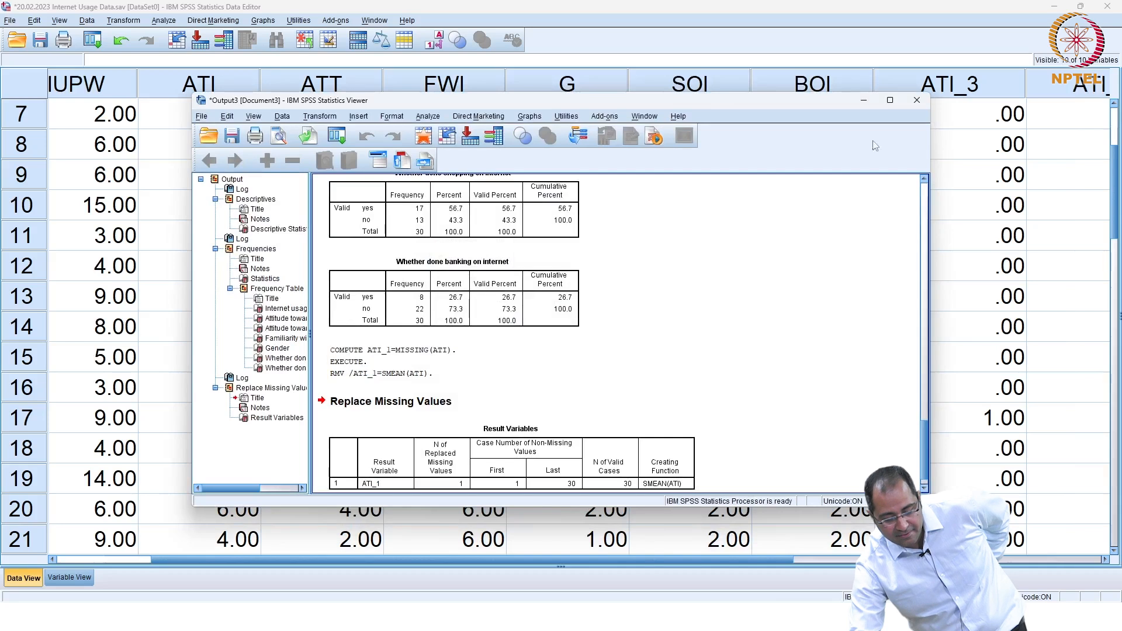
Step: Overwrite case 17's imputed ATI_1 value of 5.17 with 5
click(864, 100)
drag(748, 559, 941, 560)
scroll(918, 481, down, 2)
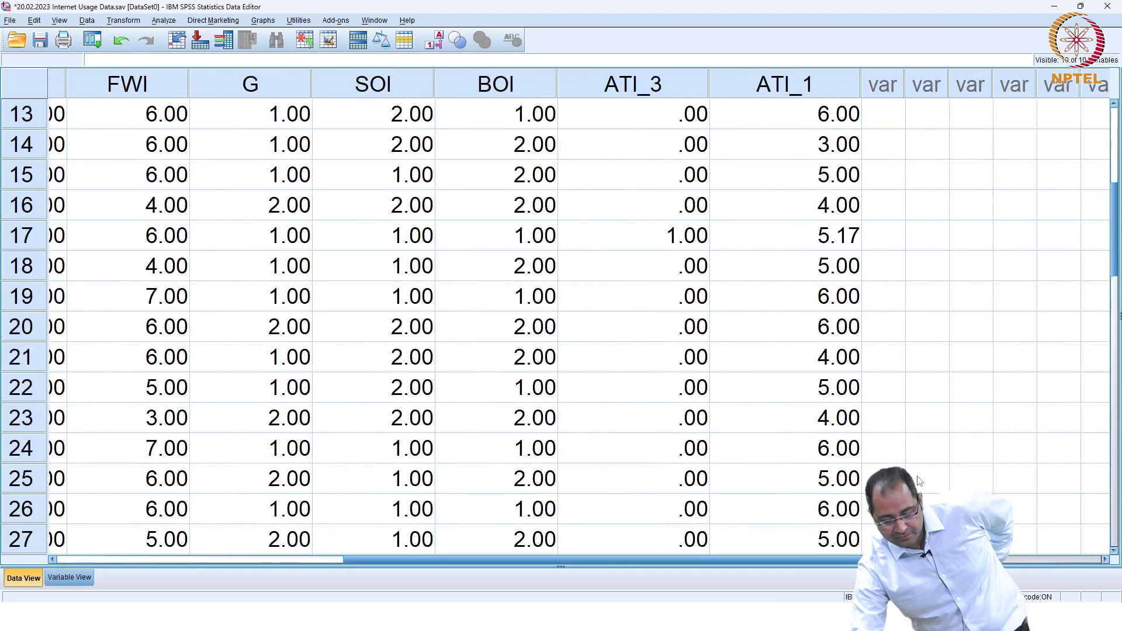
scroll(829, 513, up, 4)
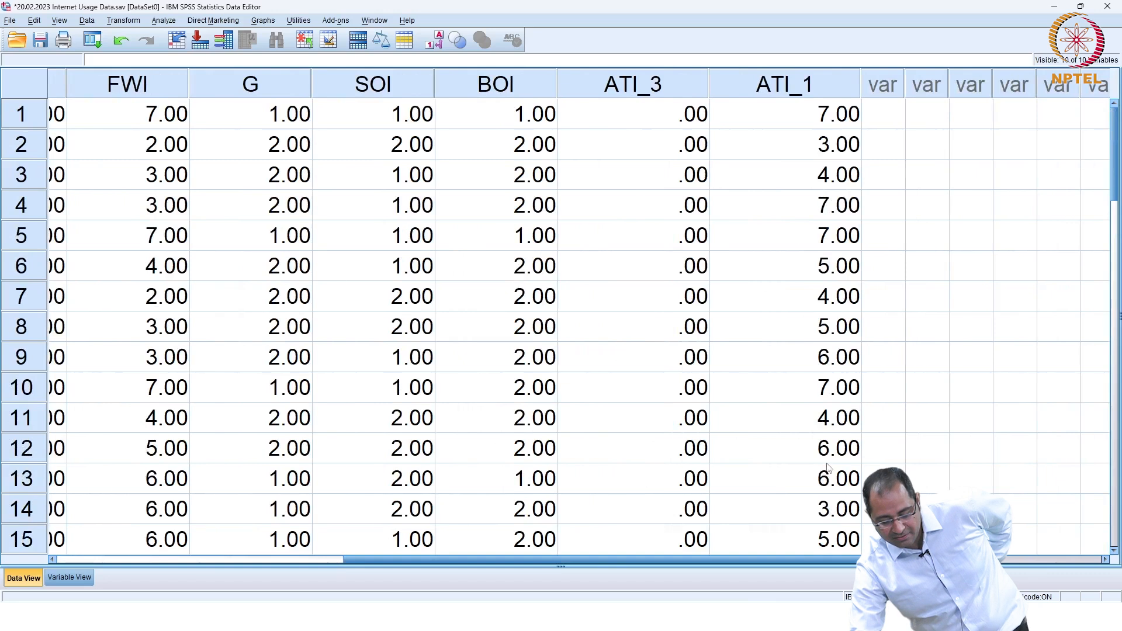
scroll(829, 467, down, 2)
click(830, 428)
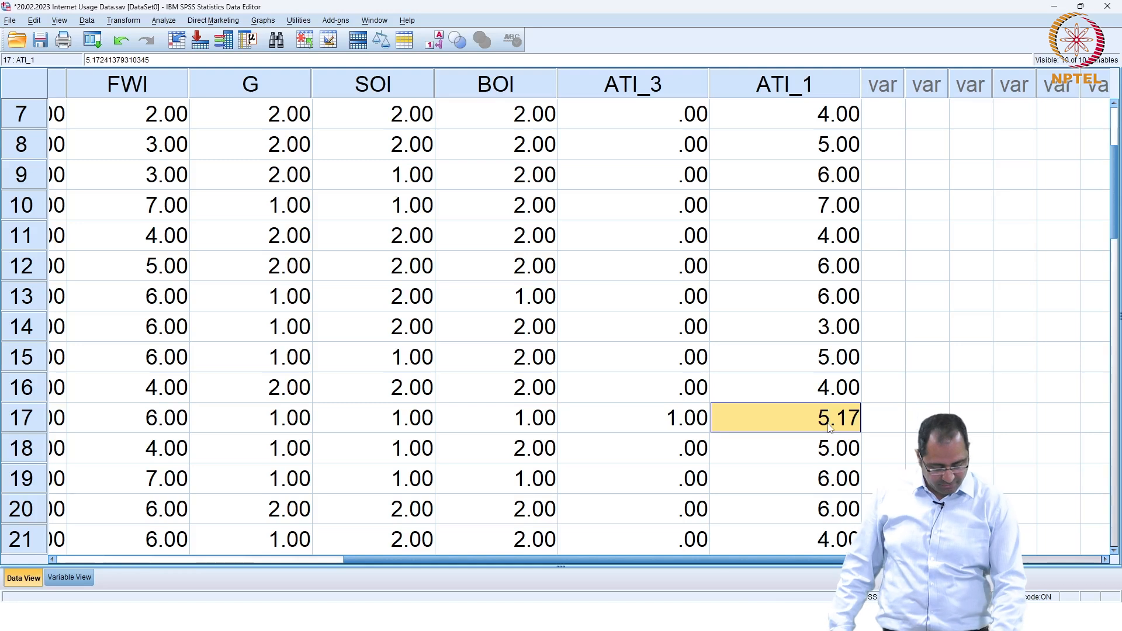
text(5)
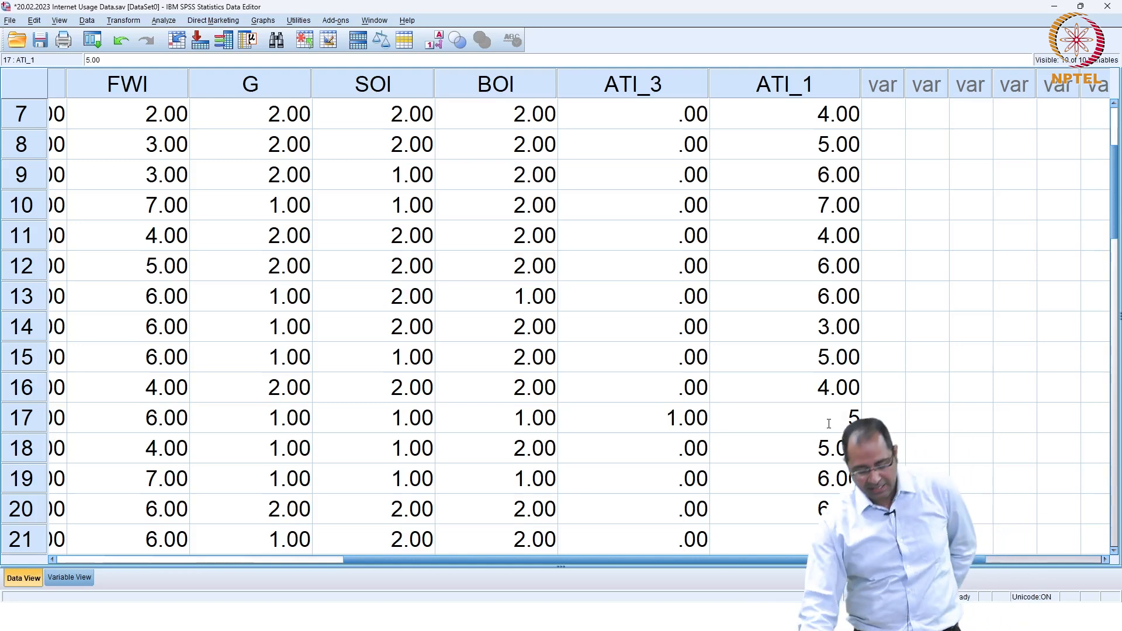
Step: Commit 5.00 in case 17's ATI_1 and enter 5 in its missing ATI cell
click(884, 428)
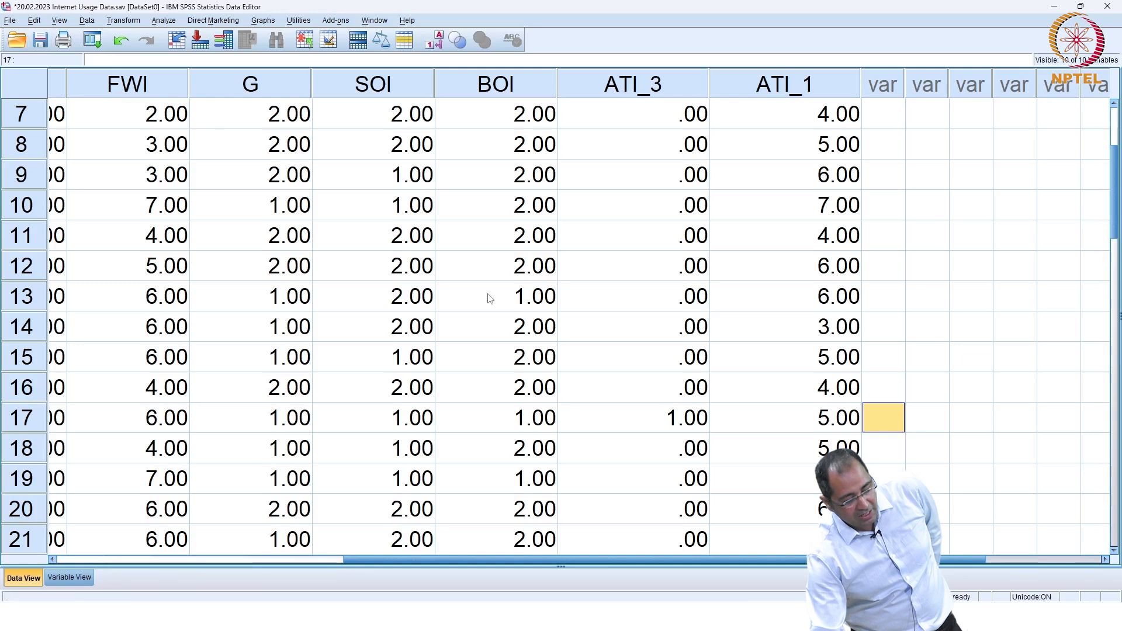
drag(848, 559, 655, 560)
click(238, 421)
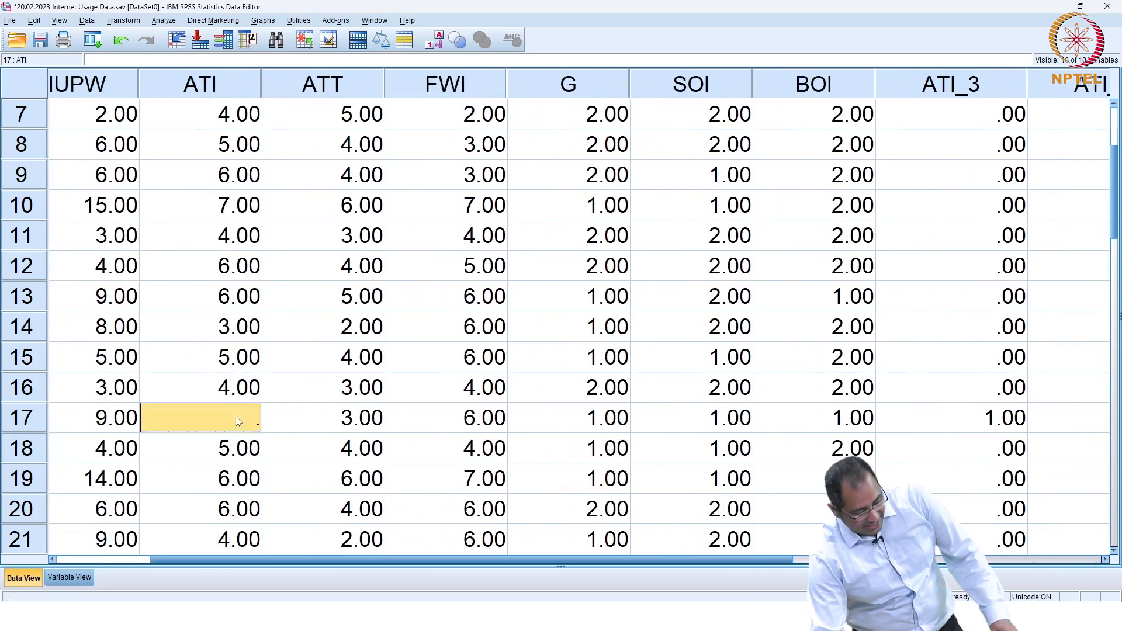
text(5)
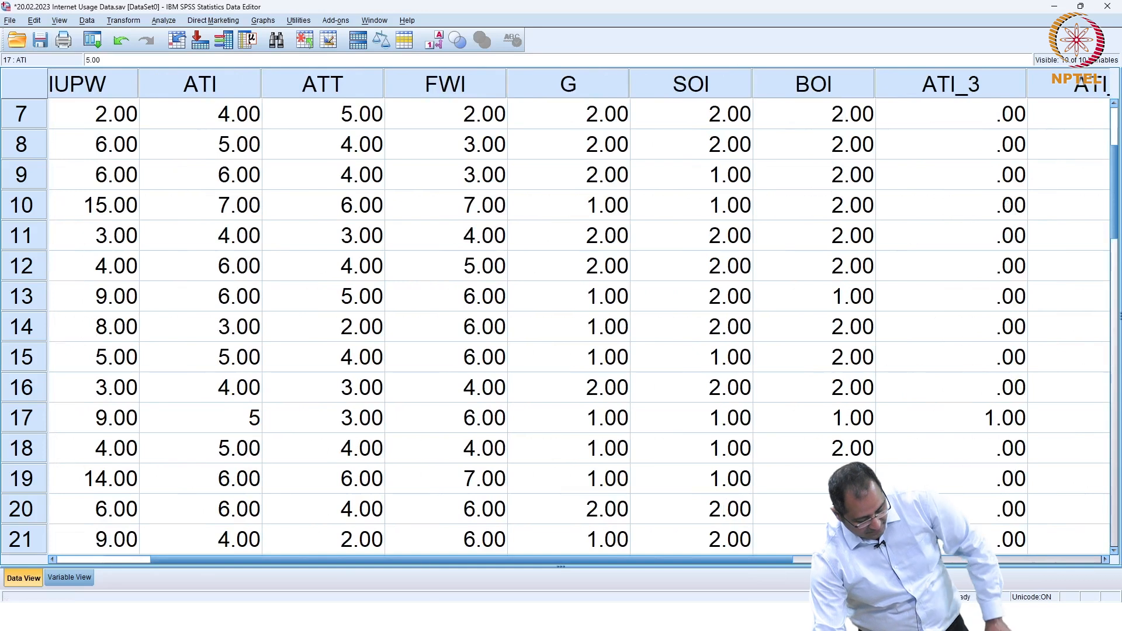
click(69, 577)
Step: Clear the ATI_3 and ATI_1 helper variables in Variable View
click(23, 344)
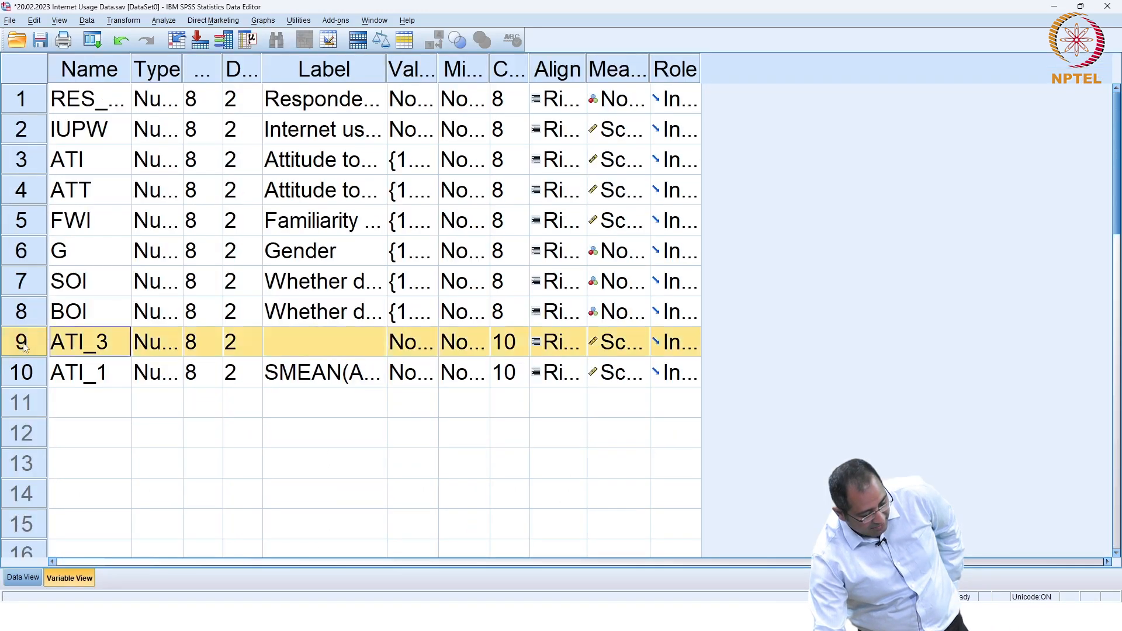
right_click(25, 346)
click(46, 381)
click(23, 343)
right_click(23, 345)
click(47, 381)
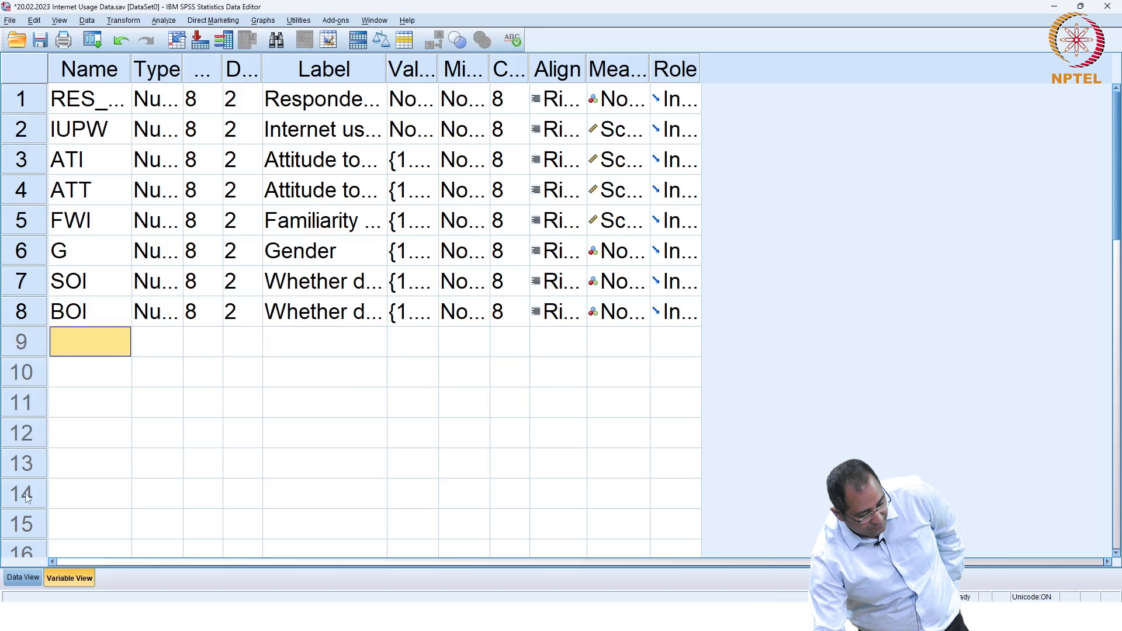
Step: Save the Internet Usage Data file with its eight original variables
click(23, 577)
scroll(148, 507, up, 3)
click(39, 39)
scroll(684, 338, down, 8)
scroll(685, 338, up, 2)
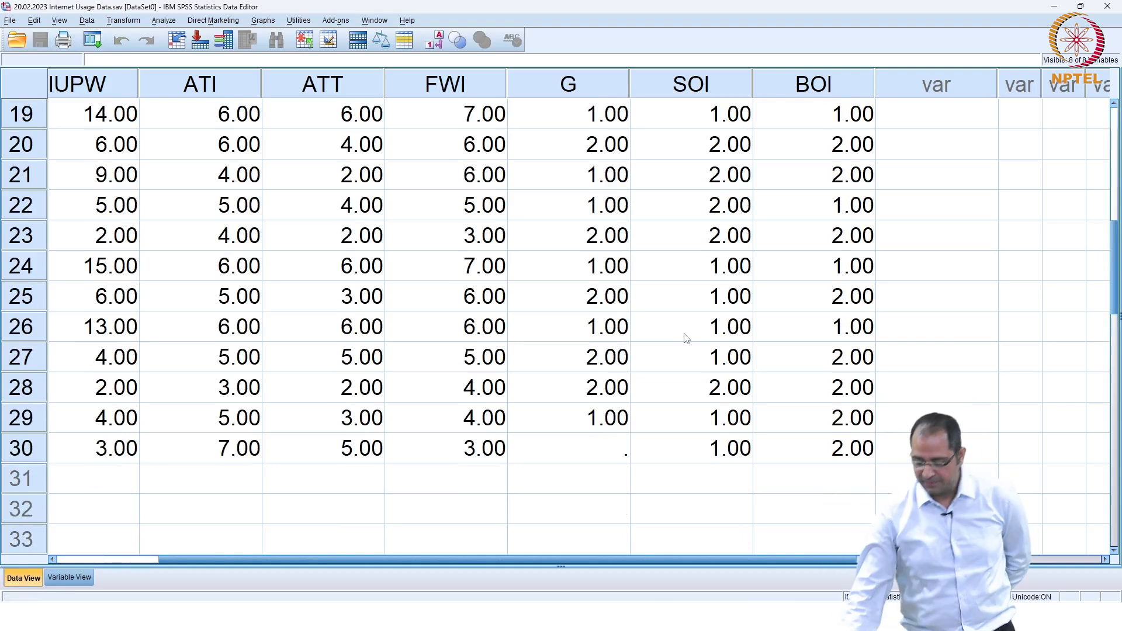
Step: Reset Replace Missing Values and impute Gender with Series mean into G_1 (case 30 = 1.52)
click(110, 21)
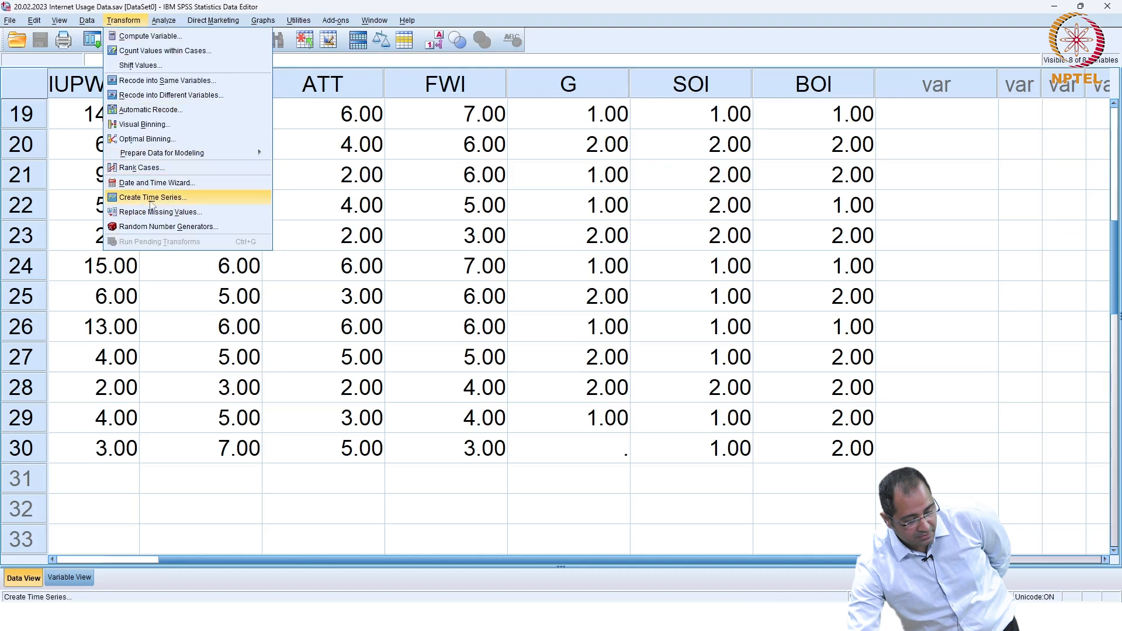
click(157, 213)
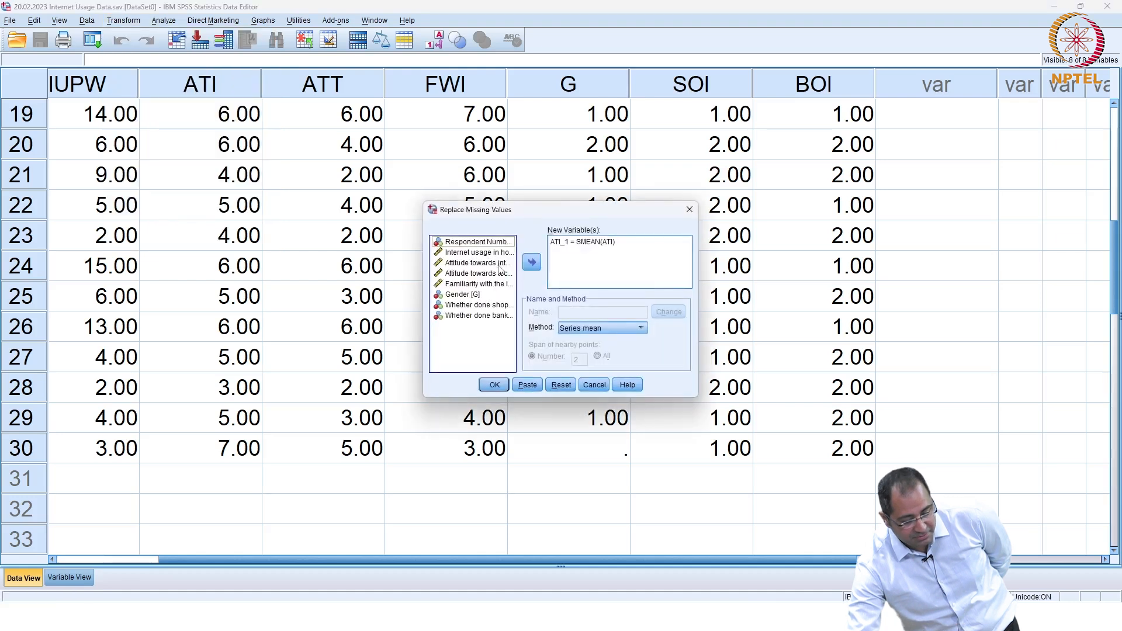
click(560, 383)
click(484, 296)
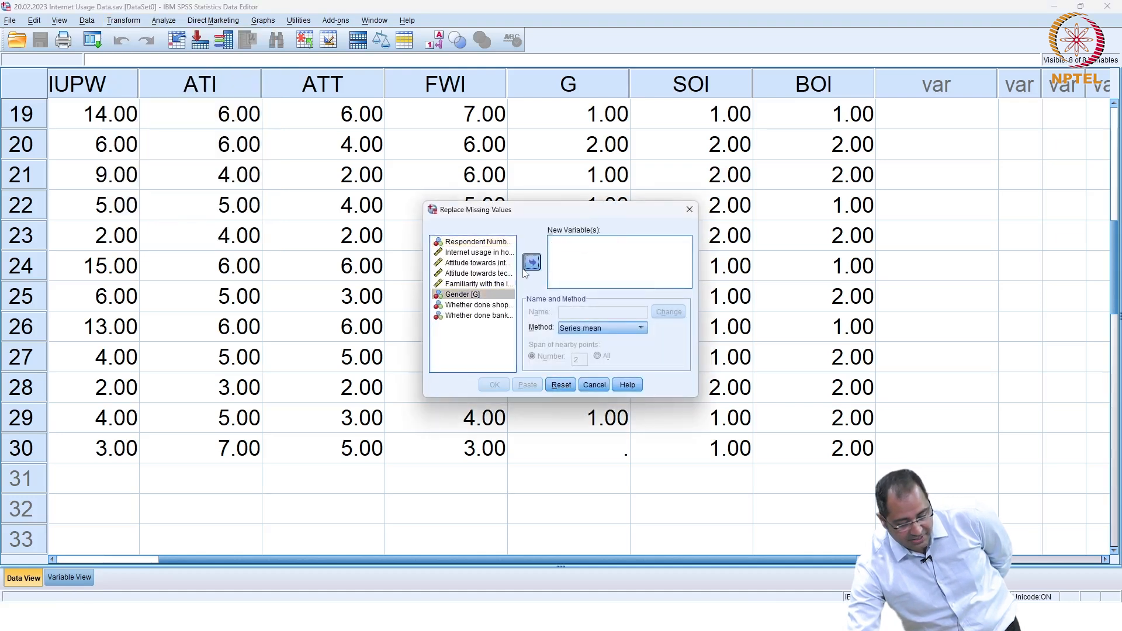
click(531, 262)
click(493, 385)
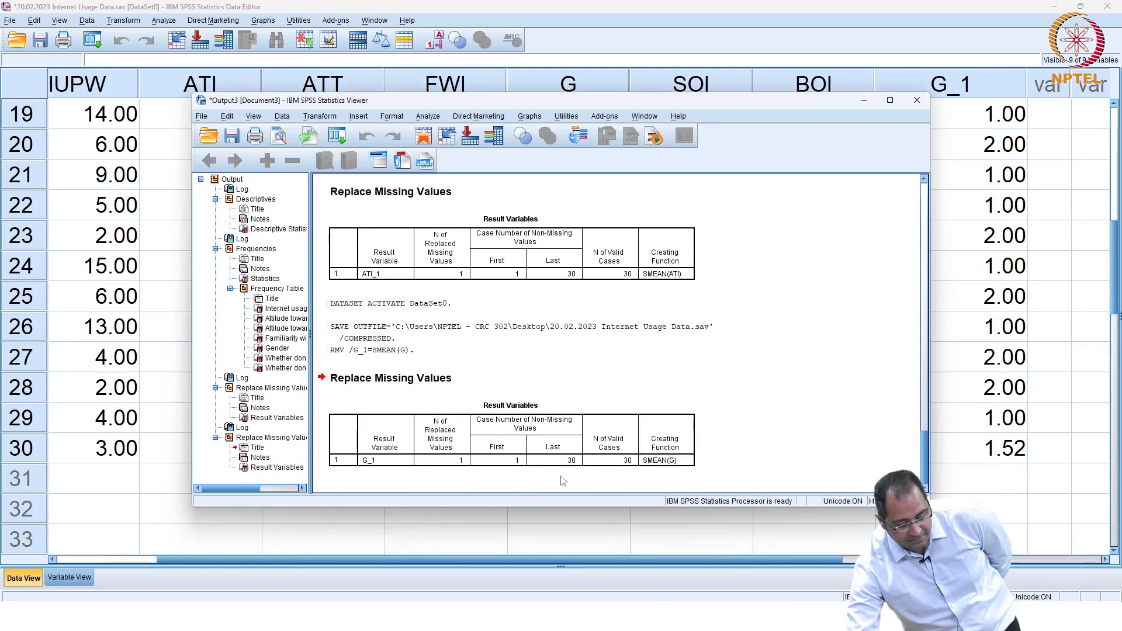
click(873, 100)
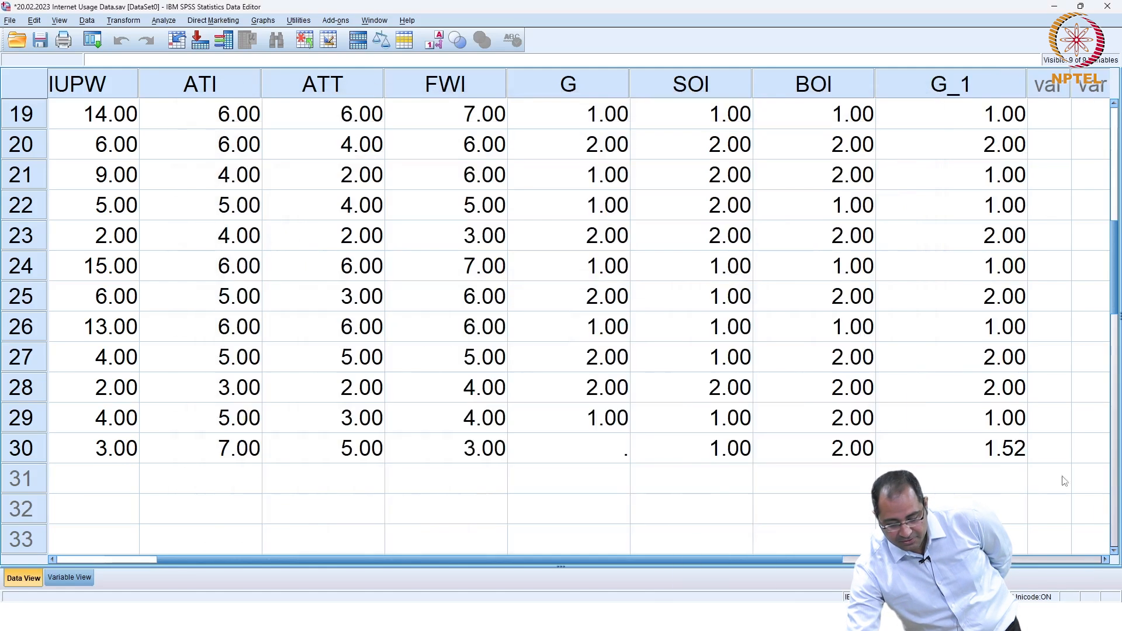
Step: Overwrite case 30's G_1 value of 1.52 with 2, then return to the G_1 replacement results table
click(1007, 457)
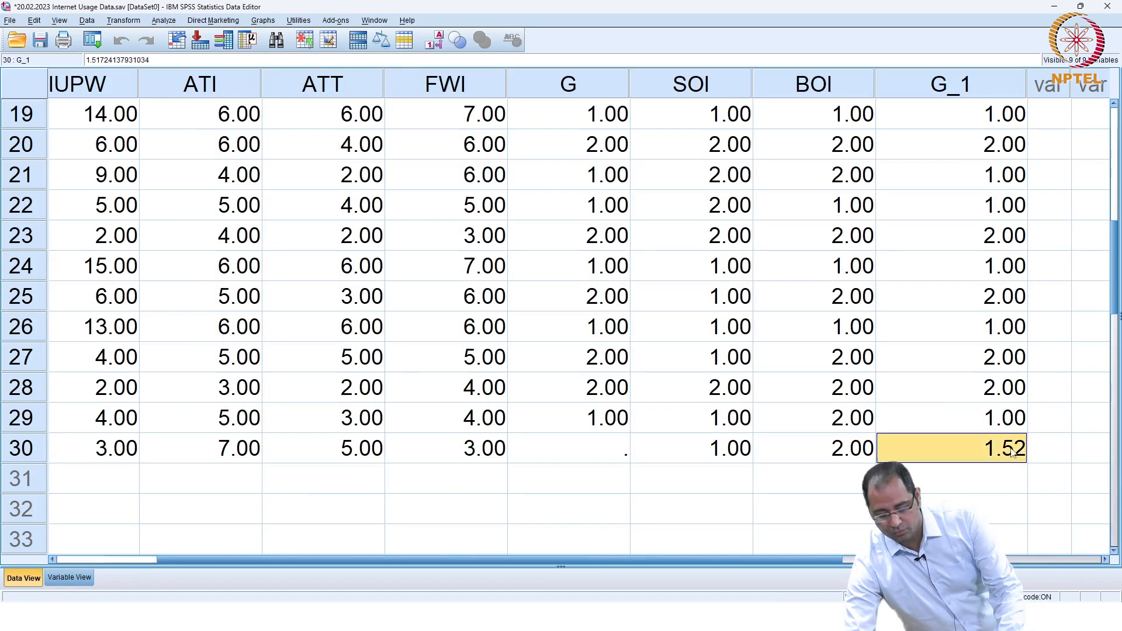
text(2)
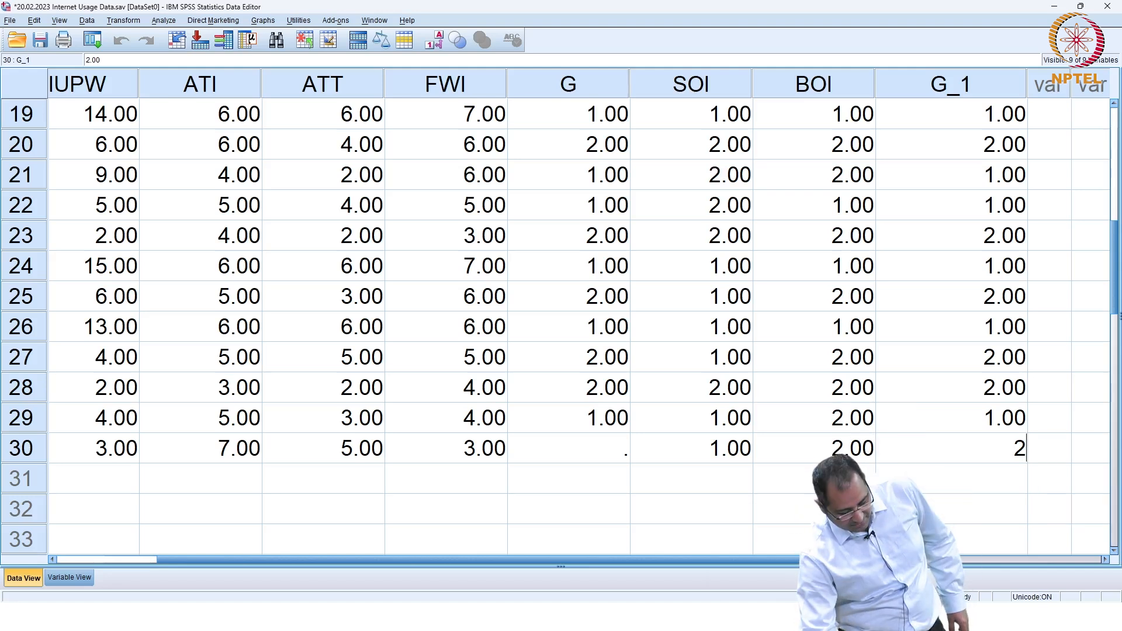
click(678, 468)
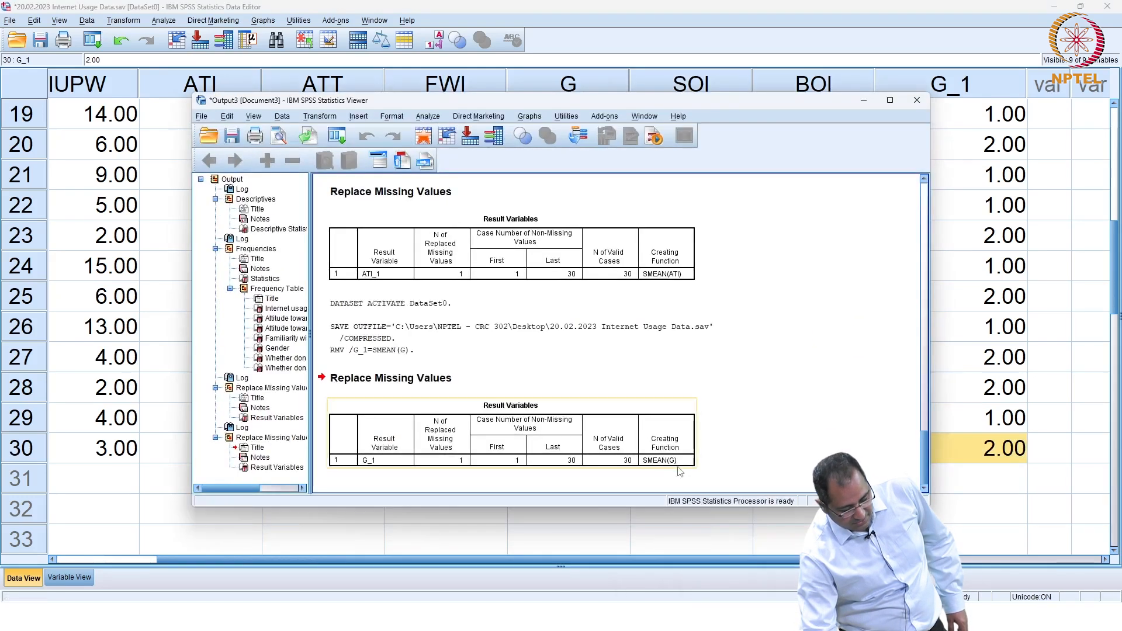
Step: Minimize the Output Viewer and clear the 2.00 from case 30's G_1 cell
click(863, 102)
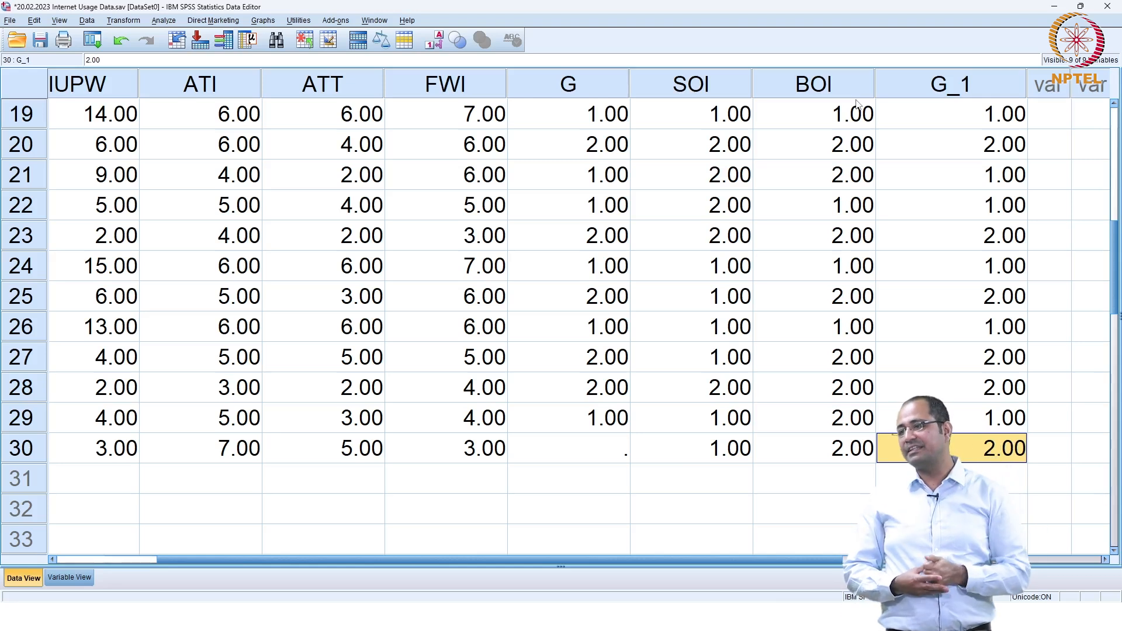
key(BackSpace)
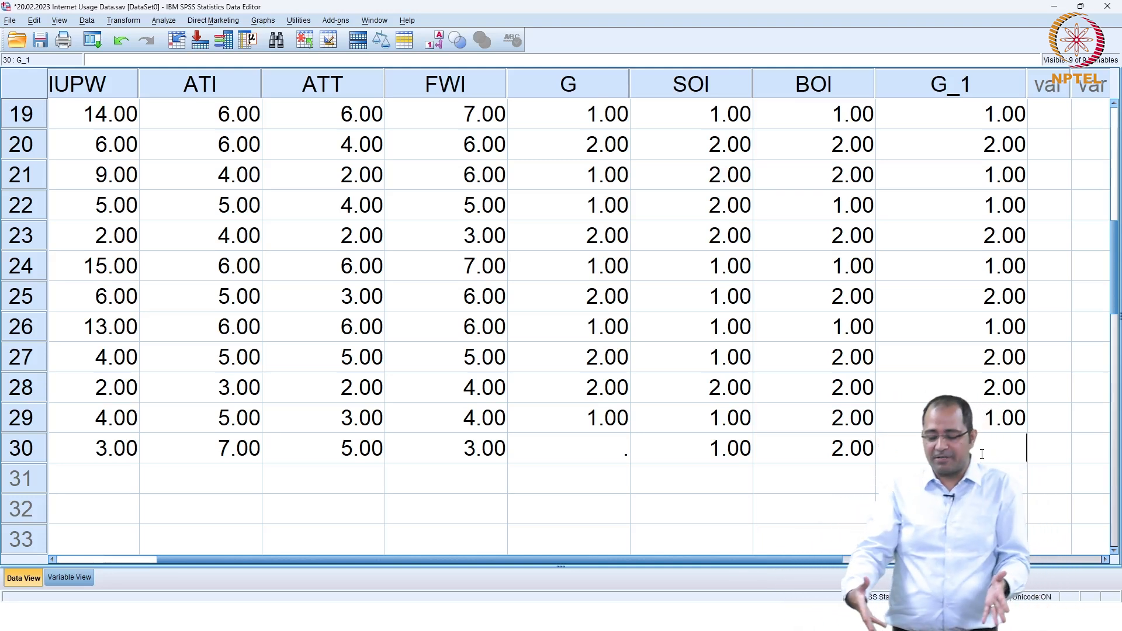
Step: Clear the G_1 variable in Variable View, leaving BOI as the last column, and save
click(58, 578)
click(25, 349)
right_click(25, 348)
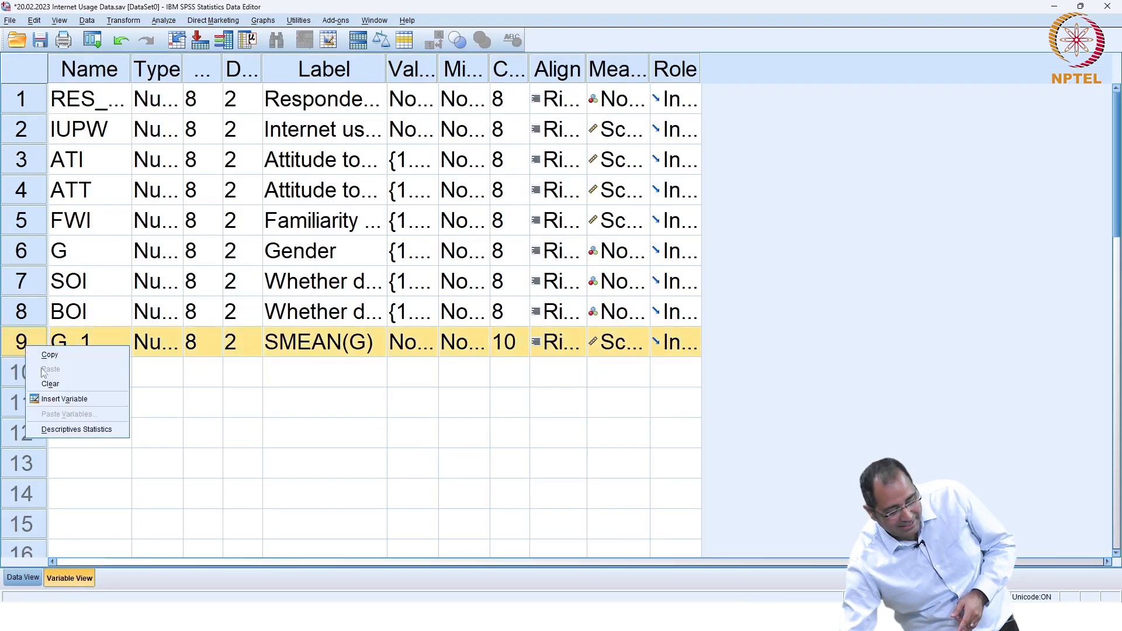
click(47, 398)
click(22, 578)
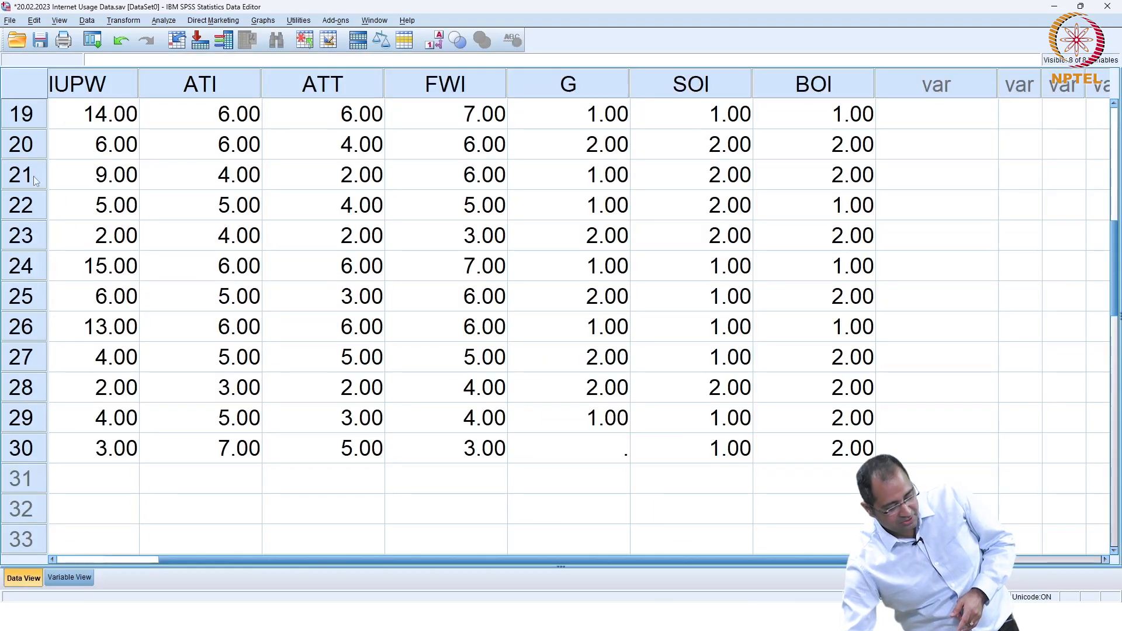
click(40, 41)
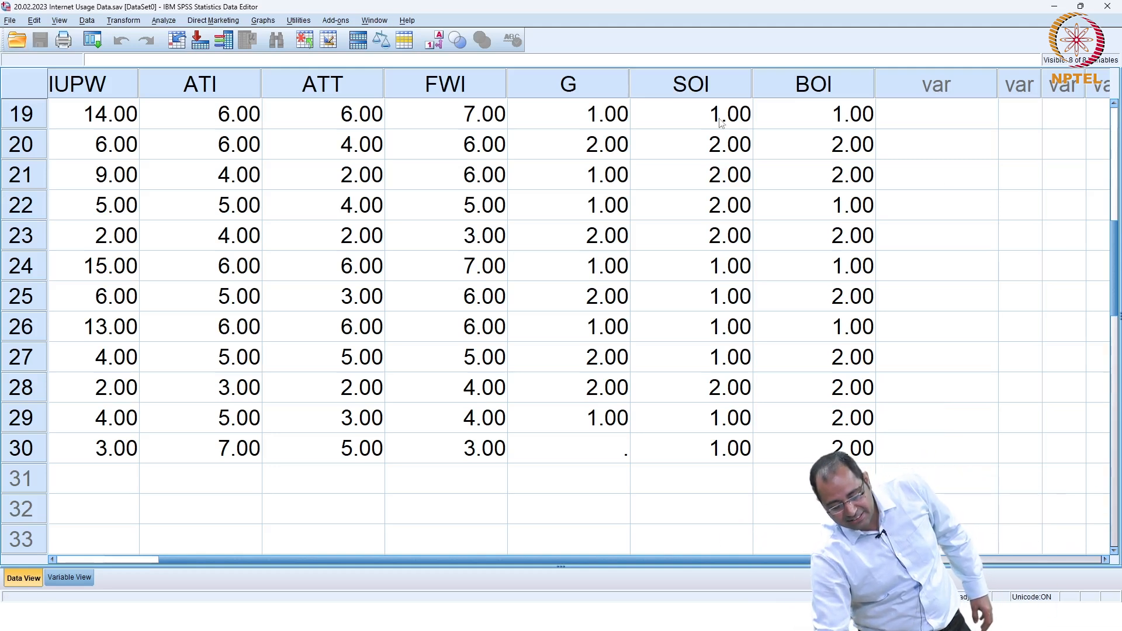
drag(1114, 236, 1112, 163)
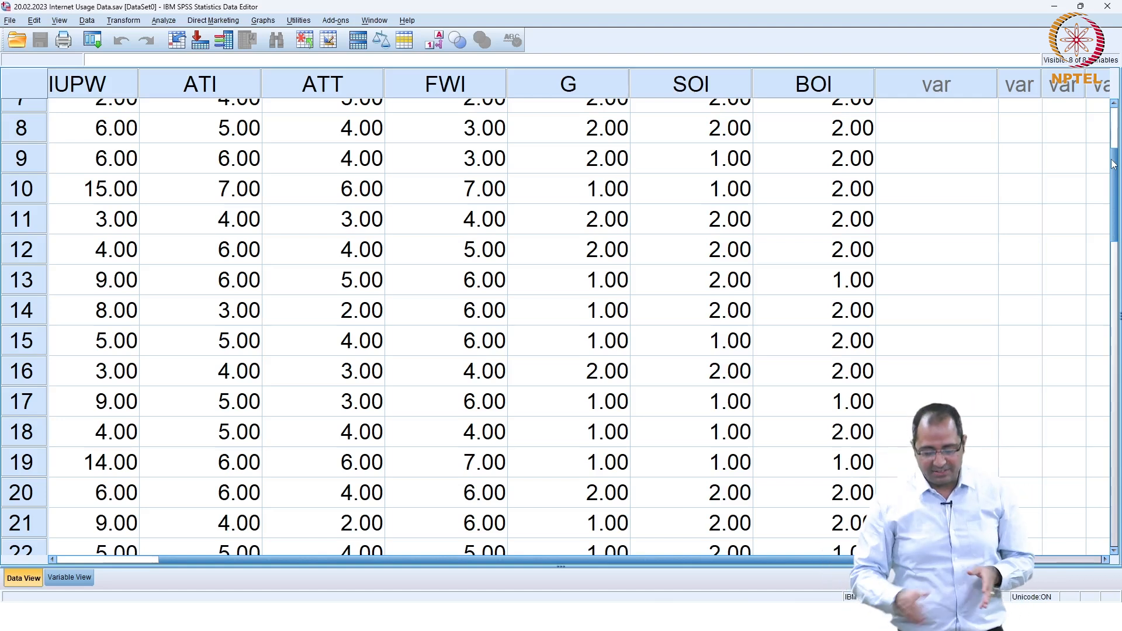
scroll(1112, 164, up, 3)
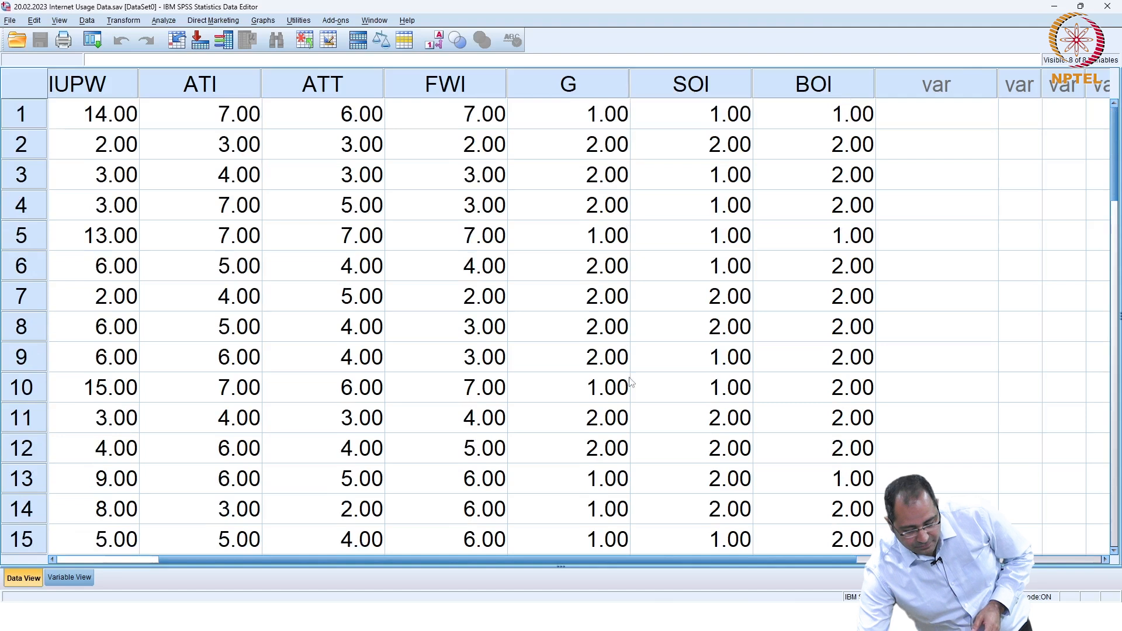
scroll(620, 386, down, 2)
scroll(607, 245, up, 2)
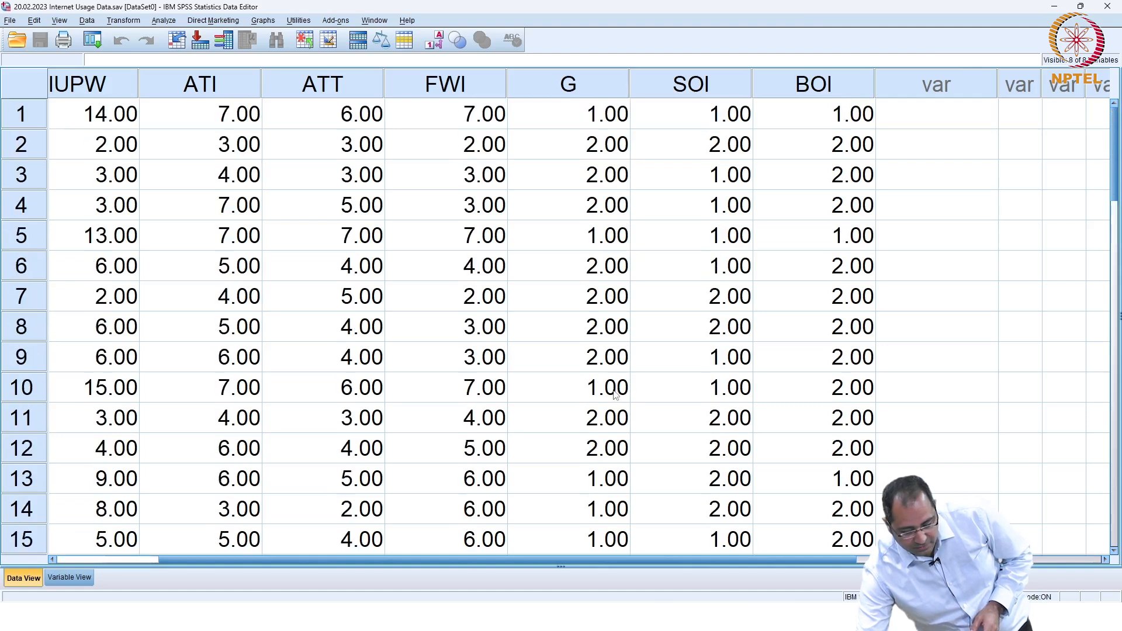
scroll(614, 396, down, 8)
scroll(607, 300, up, 3)
scroll(518, 125, down, 1)
scroll(518, 125, down, 2)
mouse_move(783, 589)
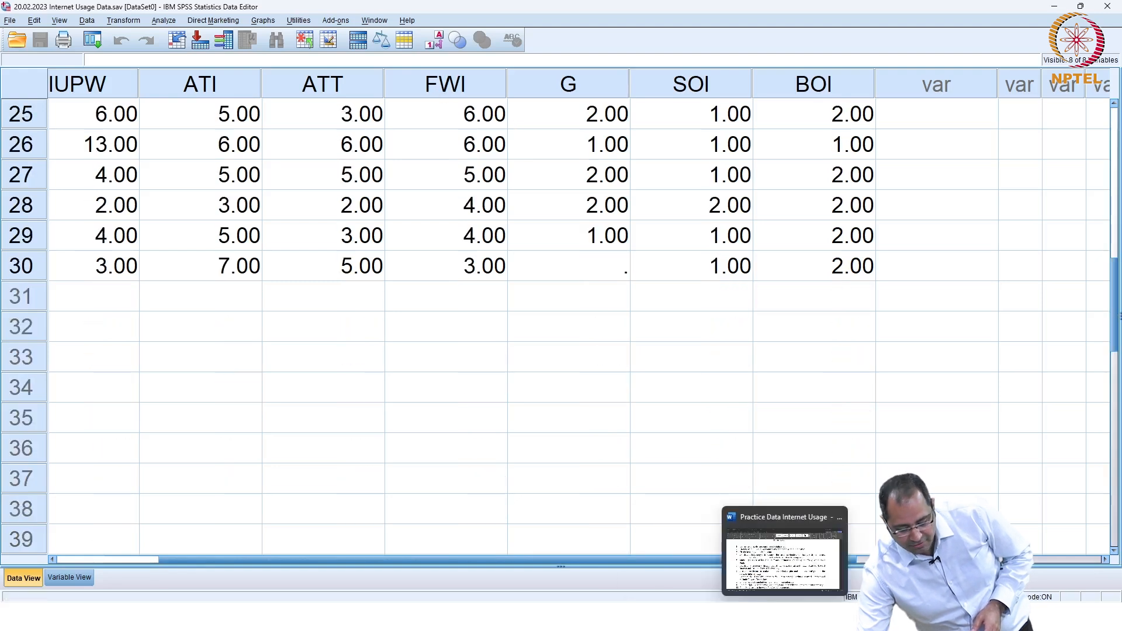
click(809, 558)
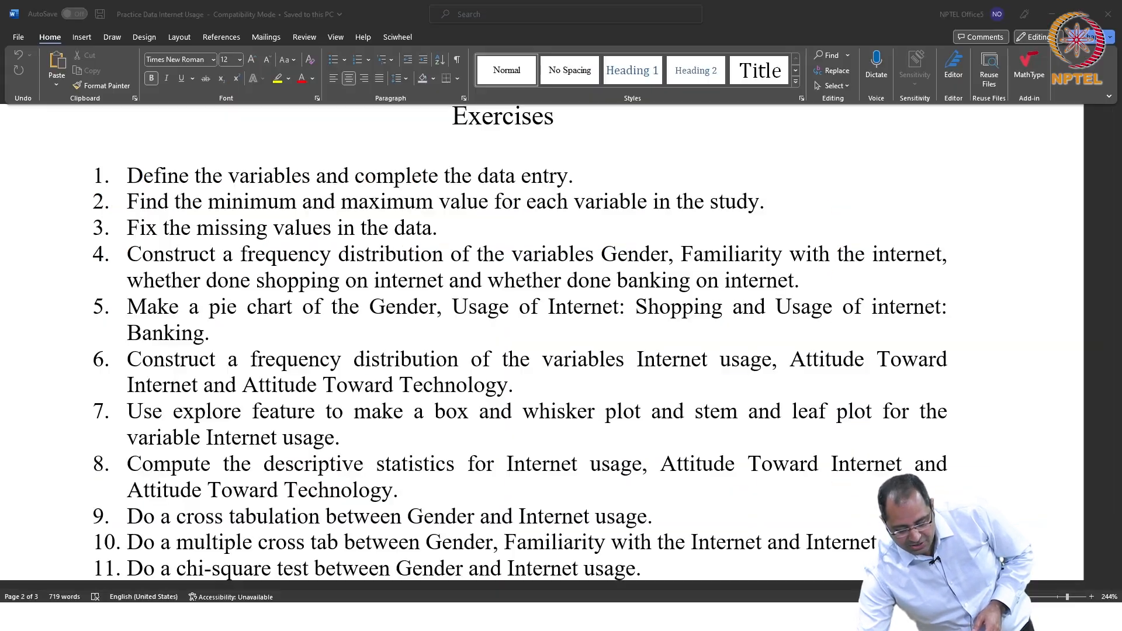
key(alt+Tab)
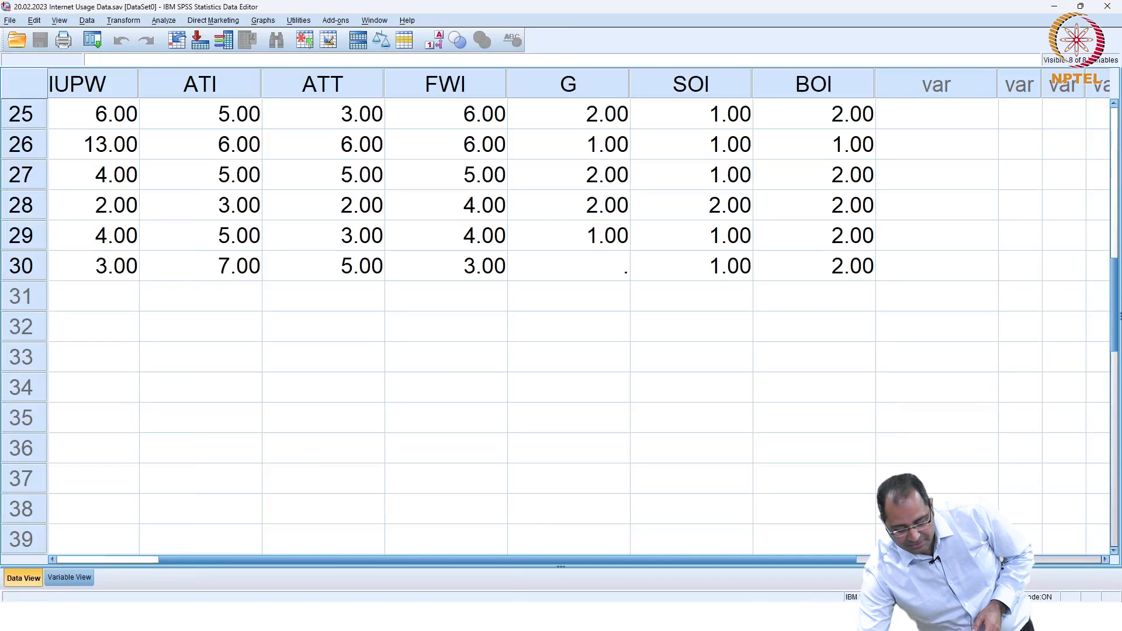
Step: Scroll the output to the Gender frequency table: 14 male, 15 female, 1 missing
mouse_move(748, 616)
click(809, 555)
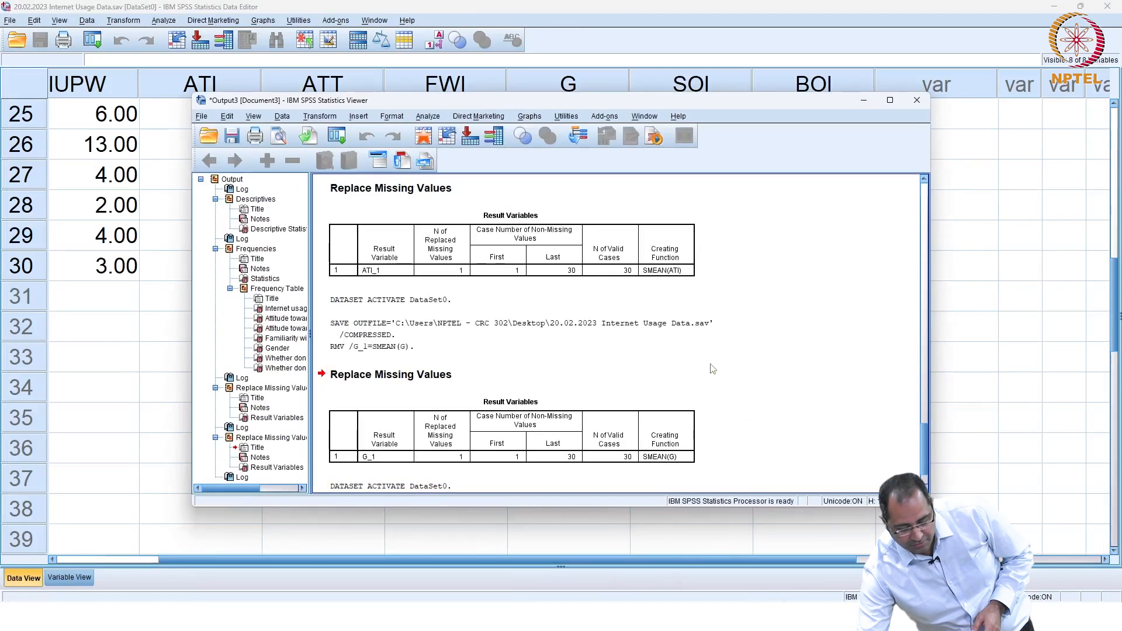
scroll(652, 368, up, 15)
scroll(652, 369, up, 10)
scroll(652, 369, down, 4)
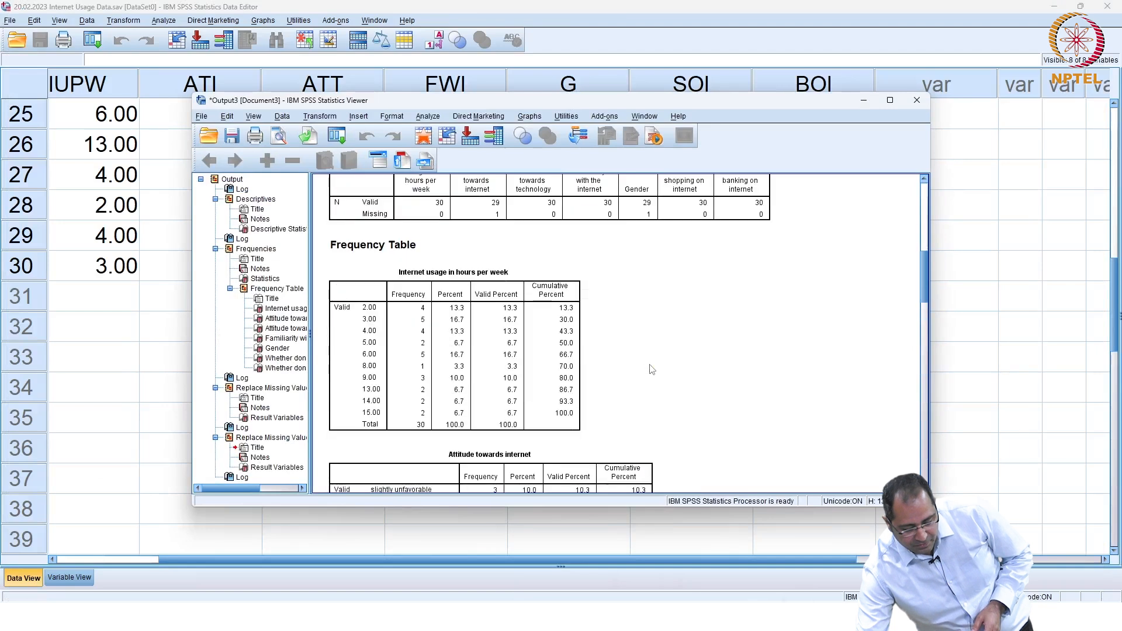
scroll(652, 369, down, 7)
scroll(653, 369, down, 8)
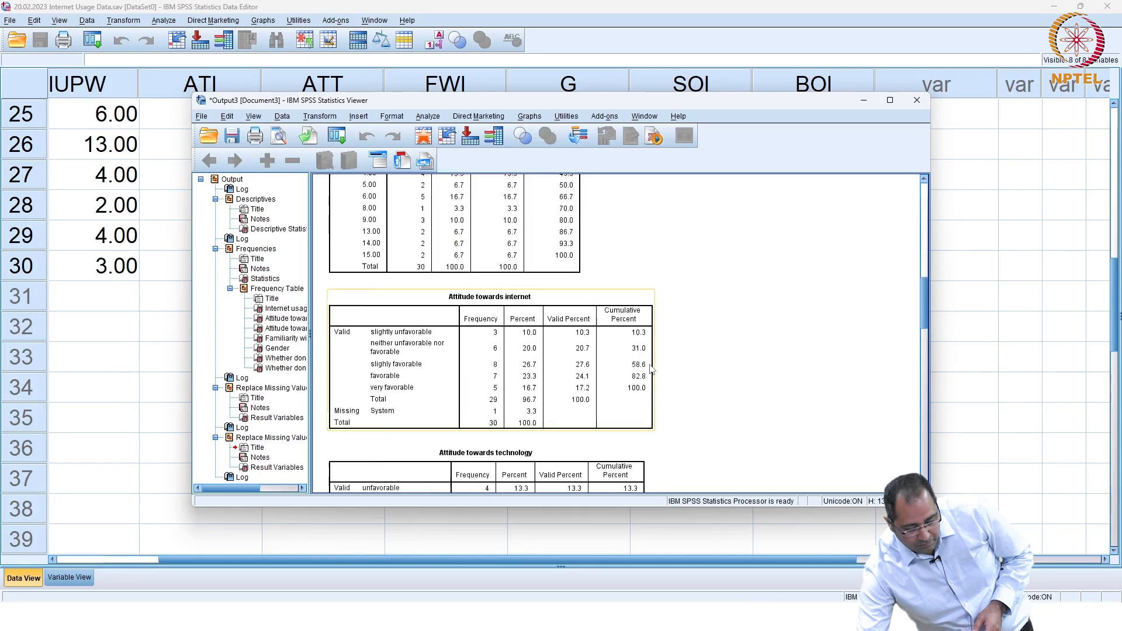
scroll(652, 369, down, 3)
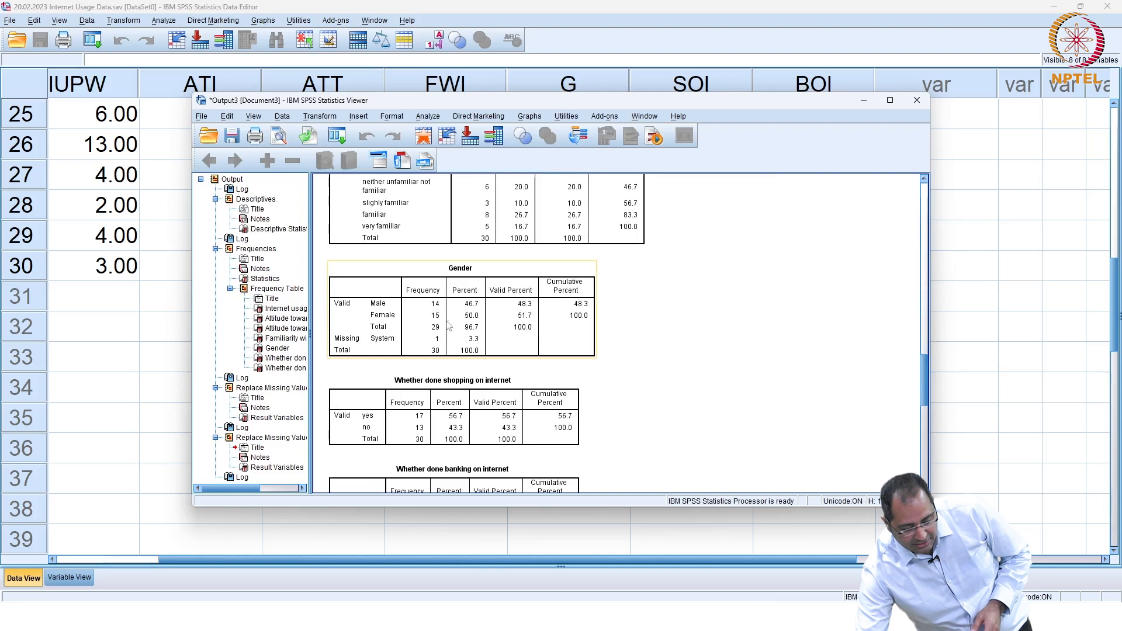
Step: Enter 1 in case 30's empty Gender cell in the Data Editor and save the dataset
mouse_move(784, 617)
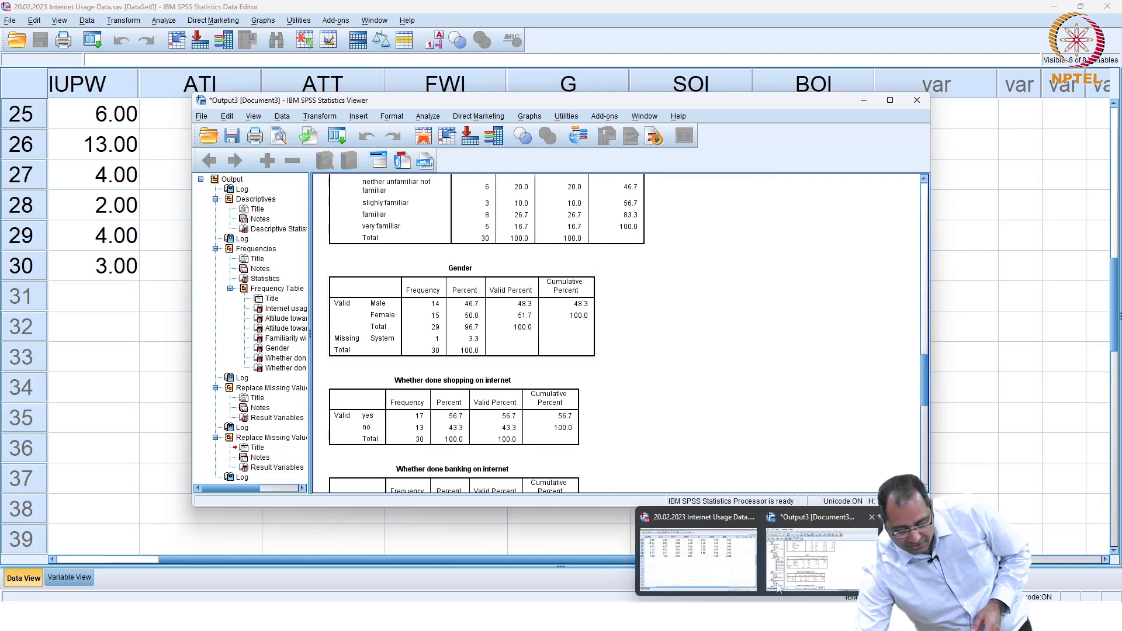
click(784, 575)
click(615, 270)
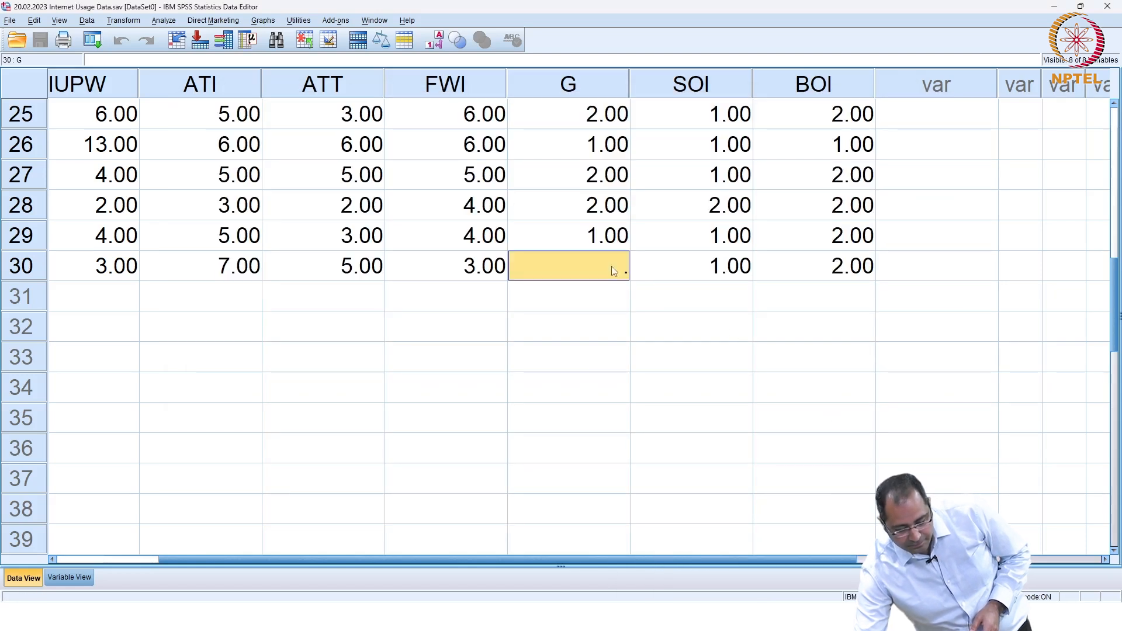
text(1)
click(612, 321)
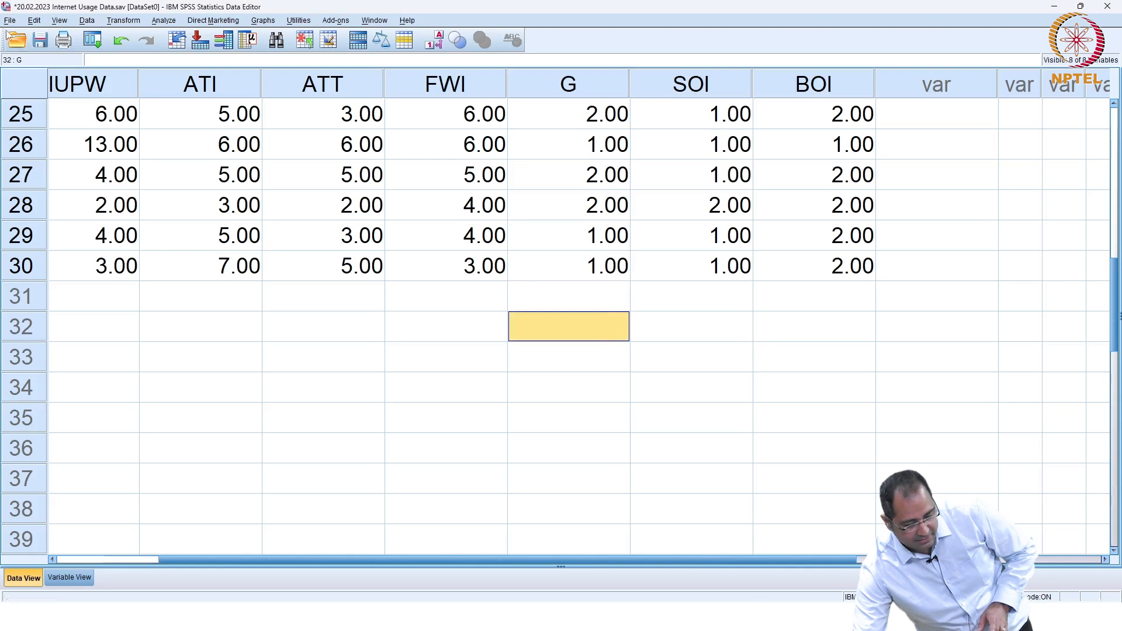
click(41, 39)
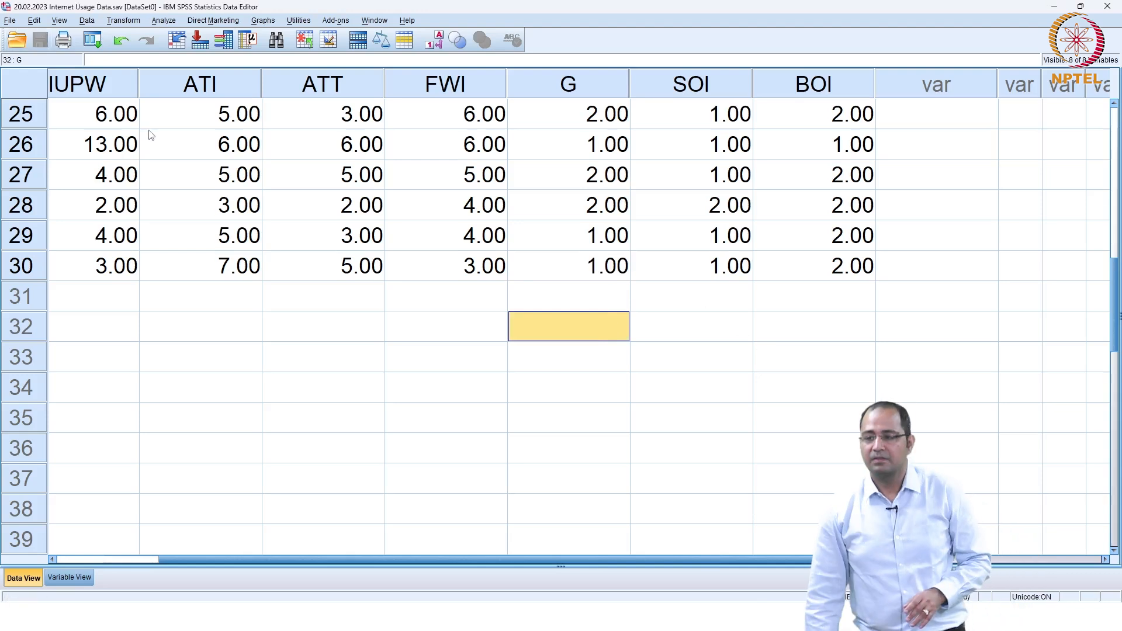